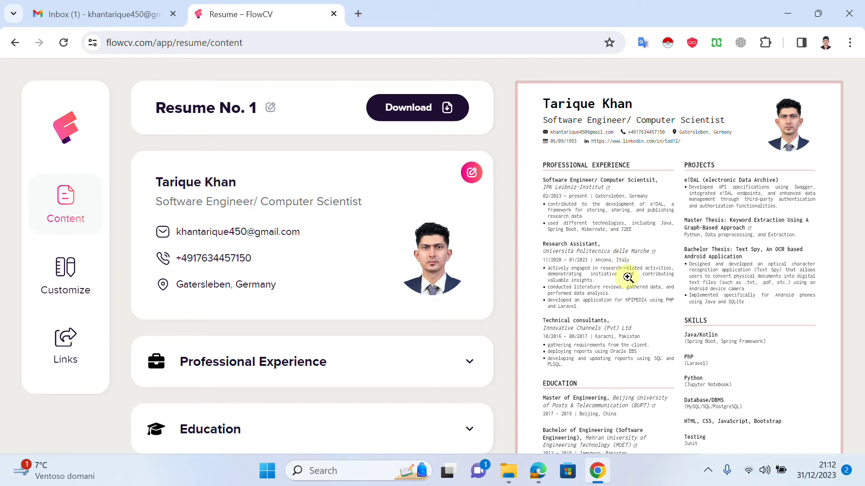
Review the enlarged reference resume preview, then close it
click(627, 279)
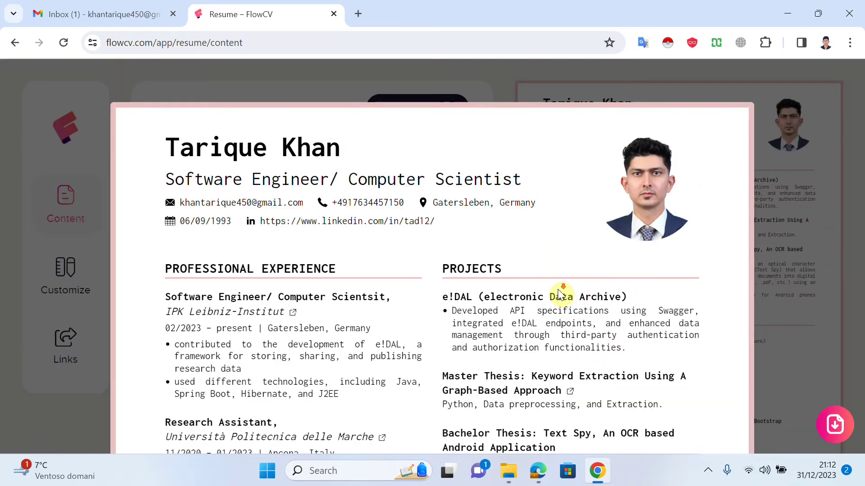
scroll(558, 292, down, 5)
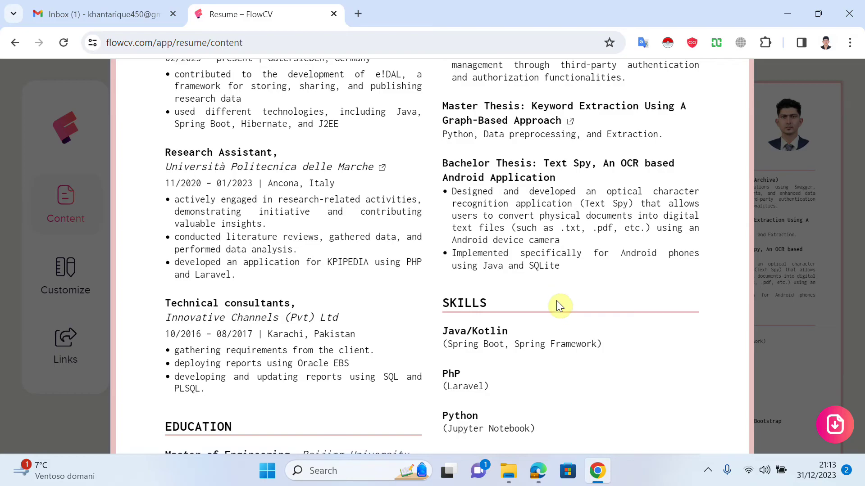
scroll(557, 301, up, 4)
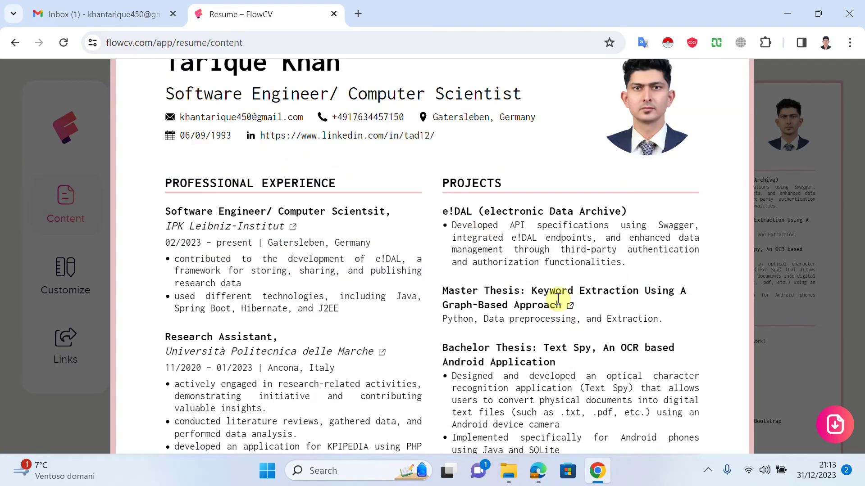
scroll(558, 299, down, 2)
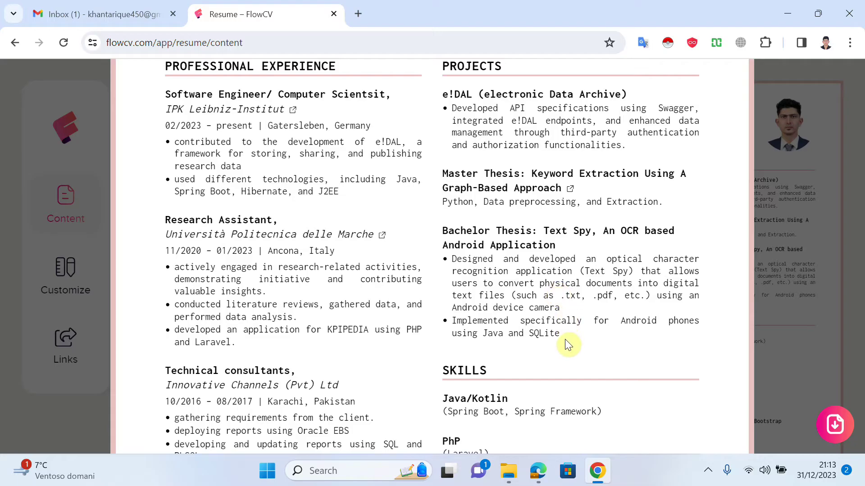
scroll(567, 342, up, 3)
scroll(562, 334, down, 3)
scroll(572, 334, down, 6)
click(756, 322)
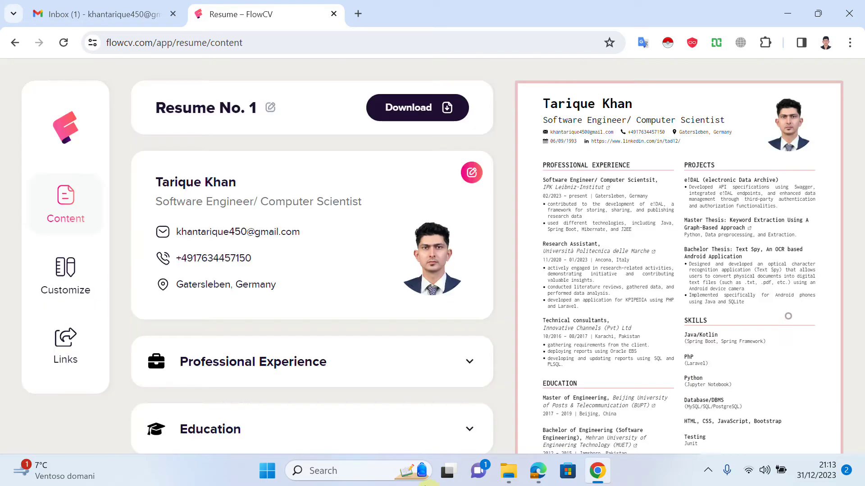
Switch to the FlowCV browser window and bring up the login form
click(538, 471)
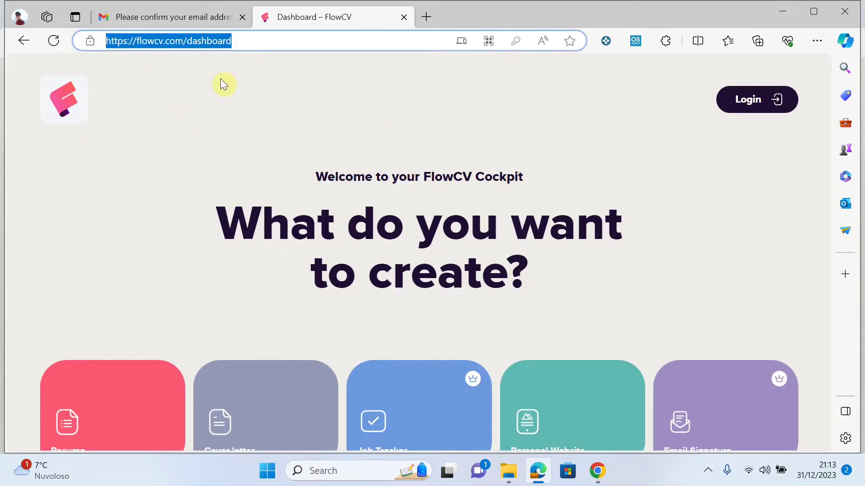
scroll(216, 135, down, 6)
scroll(268, 251, up, 6)
click(765, 99)
click(351, 234)
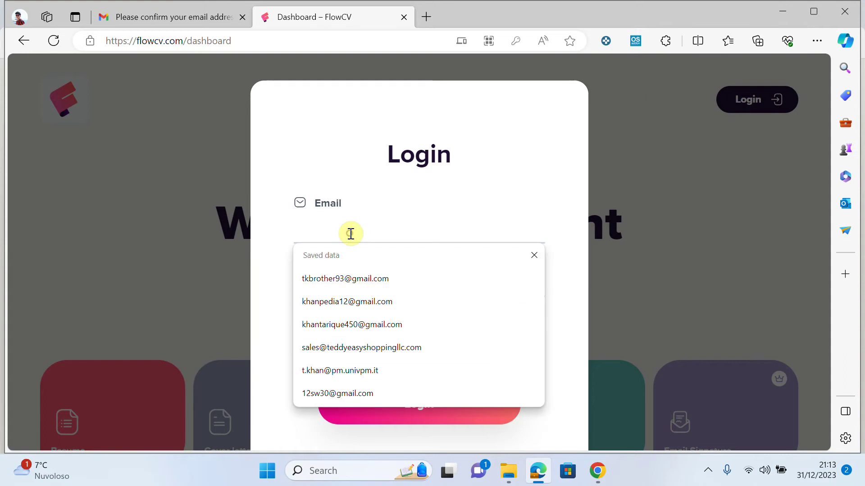
click(266, 237)
click(333, 303)
scroll(334, 303, down, 2)
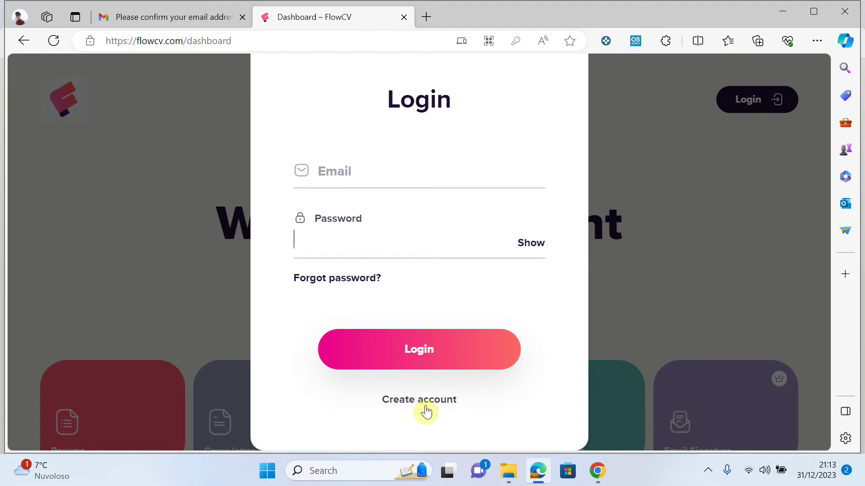
Log in with the saved account email and the account password
click(333, 167)
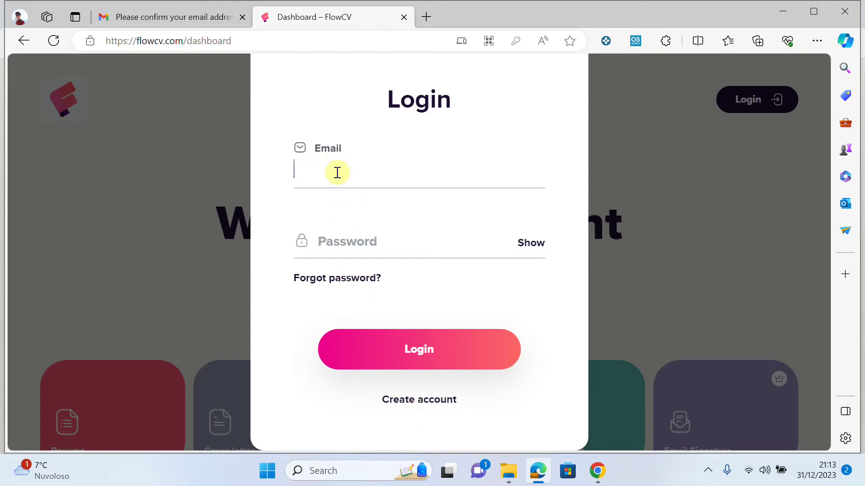
text(khan)
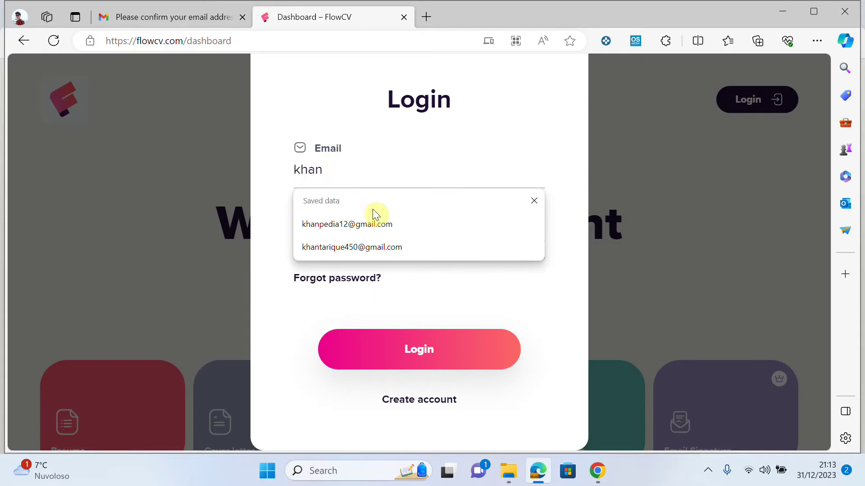
click(373, 223)
click(386, 243)
text(•)
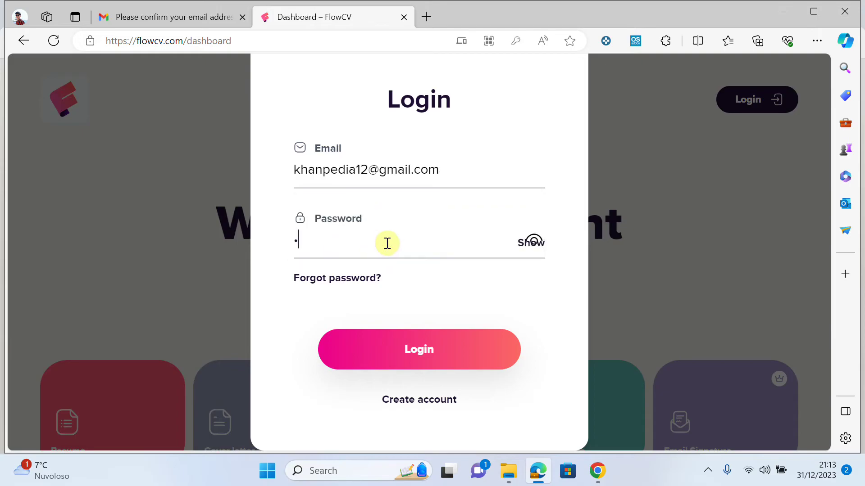
text(•••••••••)
key(Return)
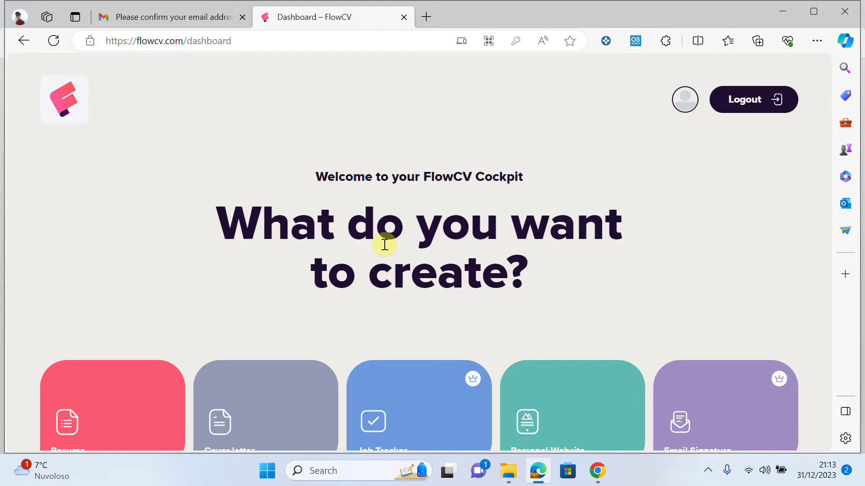
Browse the Resume templates gallery and close it without choosing a template
scroll(339, 205, down, 5)
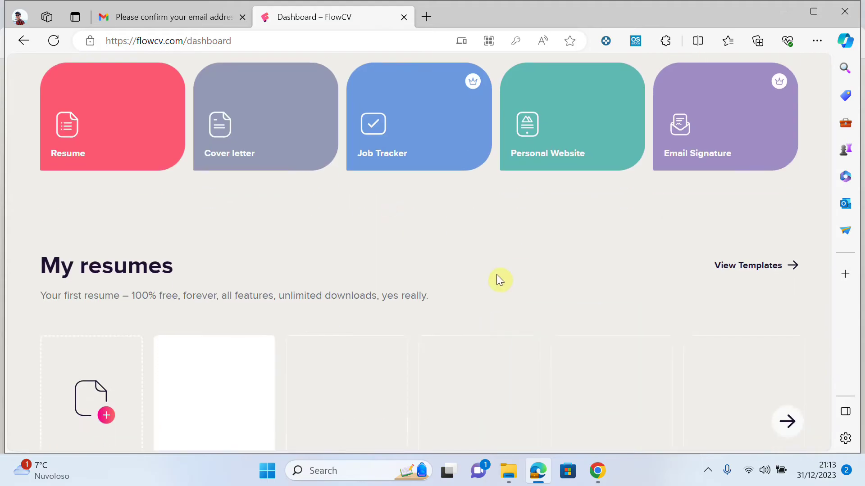
scroll(498, 279, up, 5)
scroll(366, 309, down, 1)
scroll(367, 264, up, 1)
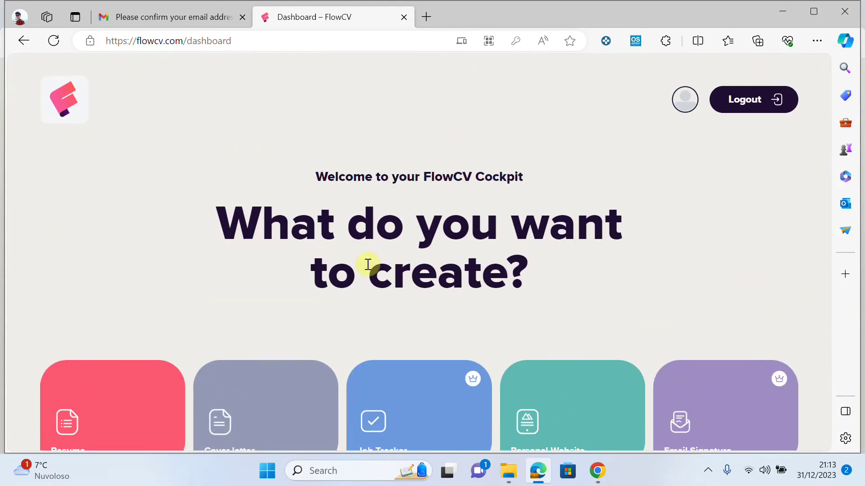
scroll(499, 196, down, 5)
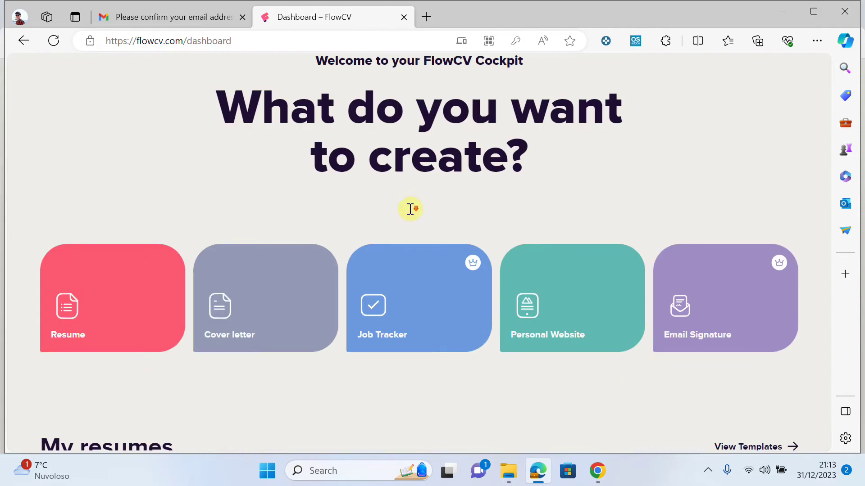
click(77, 187)
scroll(218, 282, down, 4)
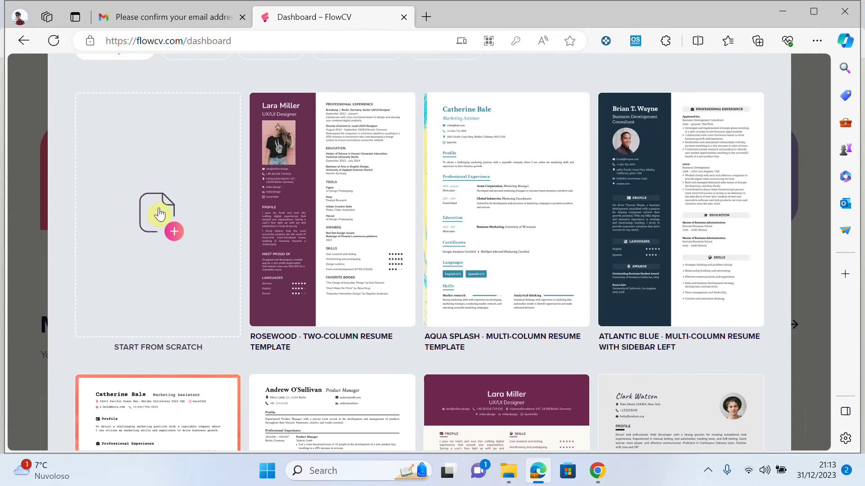
scroll(669, 237, up, 5)
click(768, 127)
Open Resume No. 1 from the My resumes list
scroll(549, 199, down, 5)
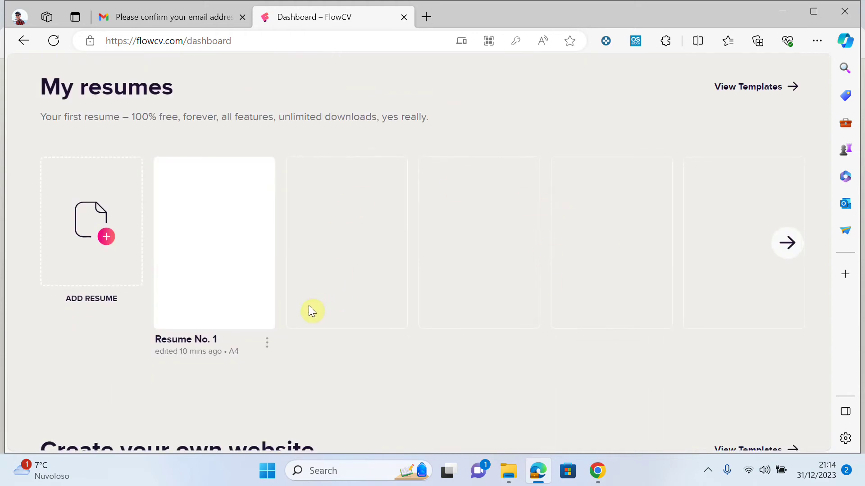
mouse_move(207, 303)
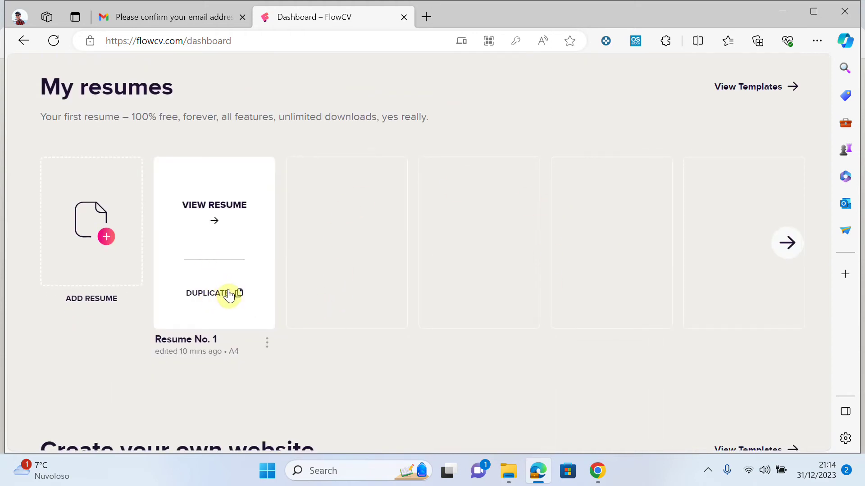
click(203, 223)
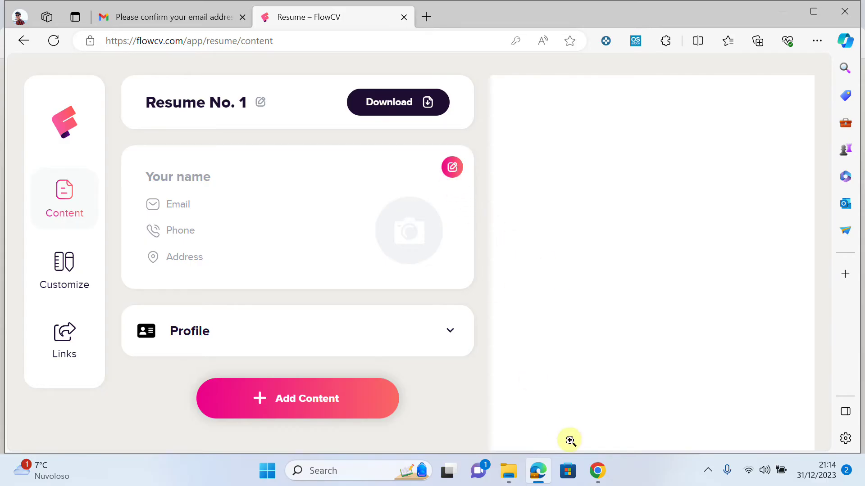
Autofill the full name, email and phone from the saved personal info
click(598, 470)
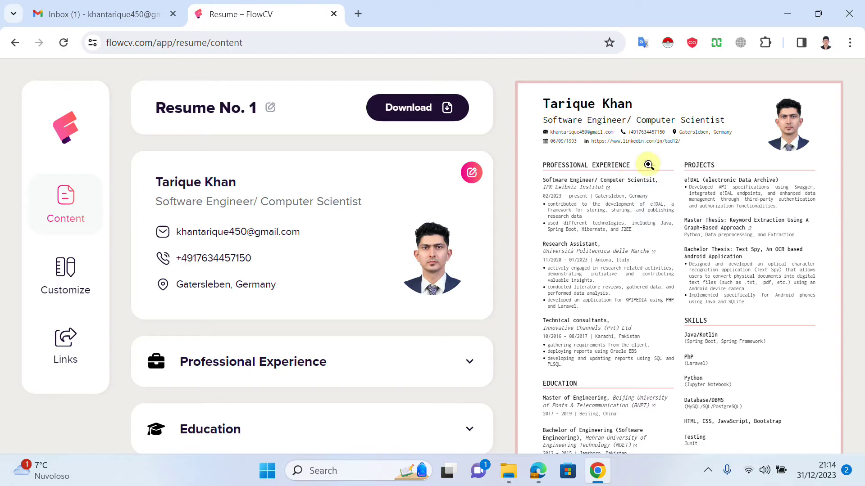
click(604, 473)
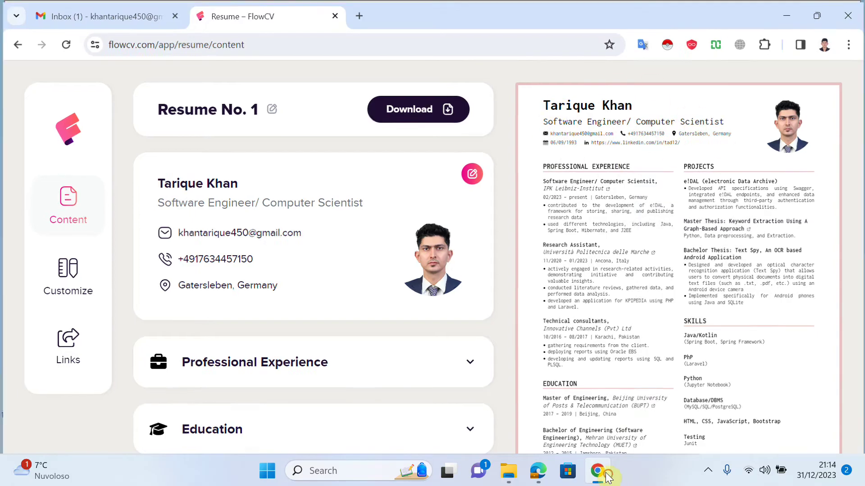
click(452, 169)
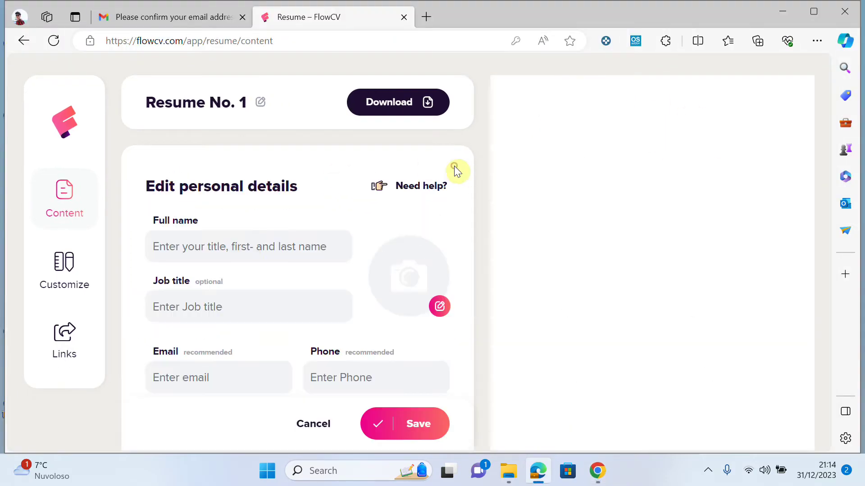
click(251, 244)
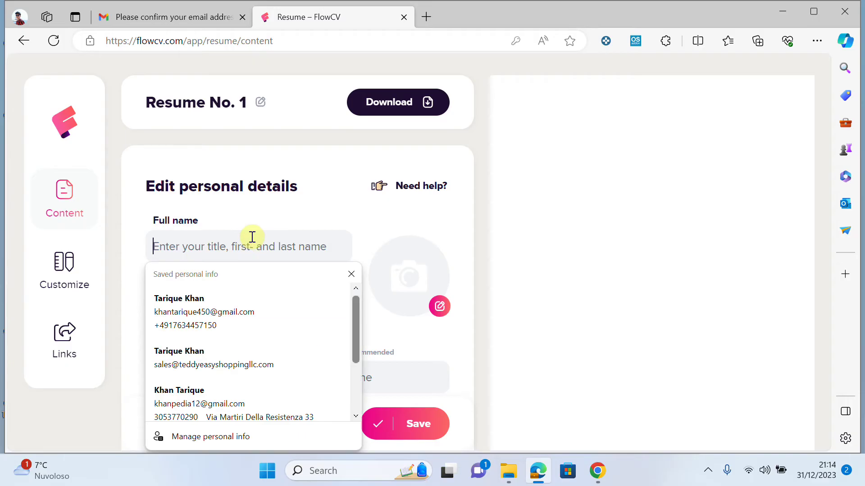
click(163, 313)
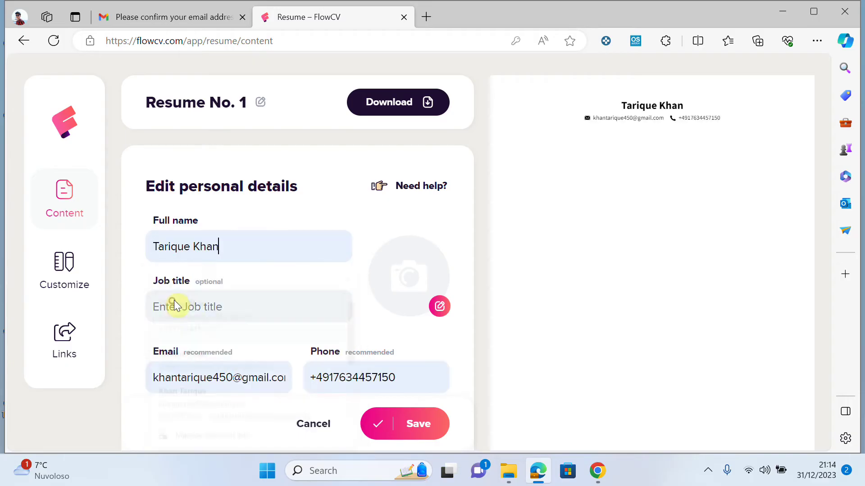
Correct the phone number's last digits to 56 and set job title Software Engineer
click(408, 377)
key(BackSpace)
key(BackSpace)
key(BackSpace)
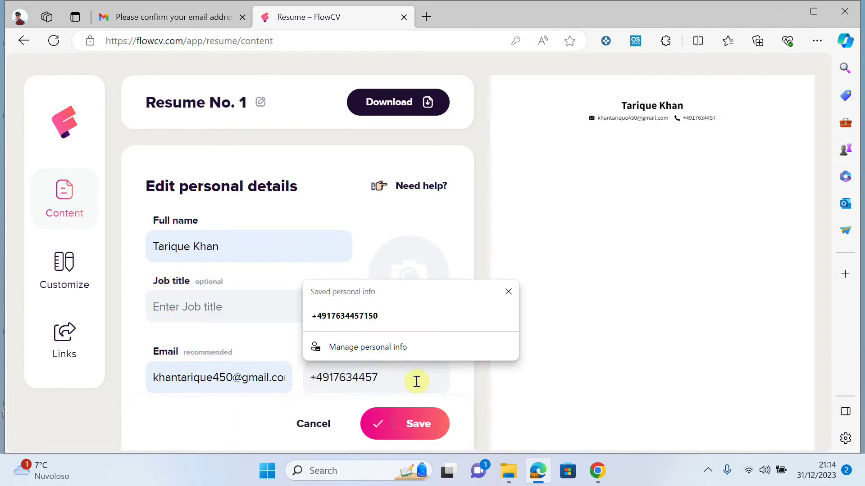
text(g)
key(BackSpace)
text(56)
scroll(283, 303, down, 1)
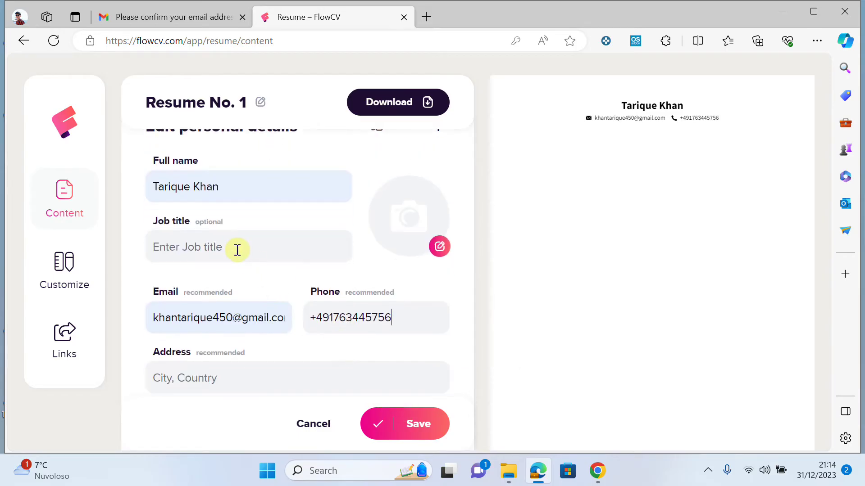
scroll(245, 250, down, 1)
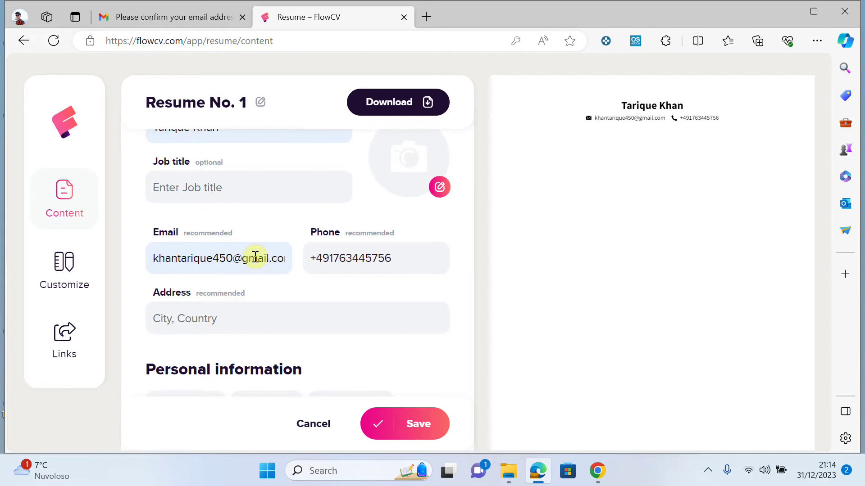
text(Software Engineer/)
key(BackSpace)
key(BackSpace)
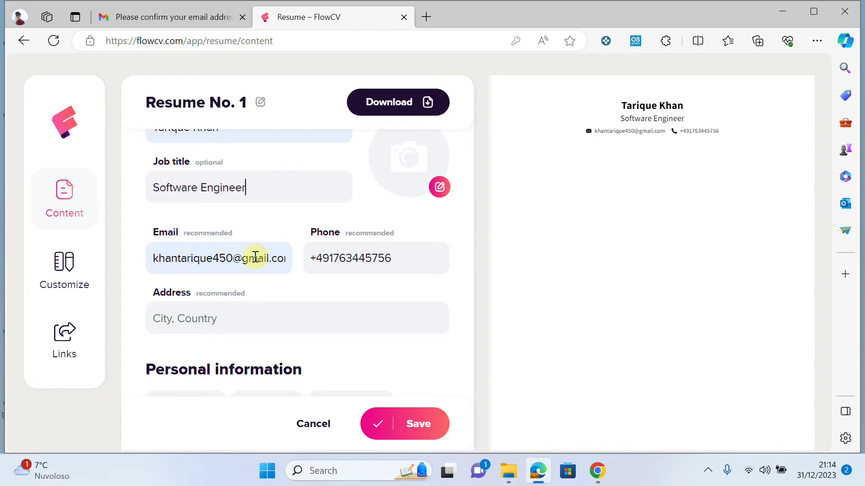
Upload the portrait JPG, reposition it inside the crop circle, and save it
click(436, 191)
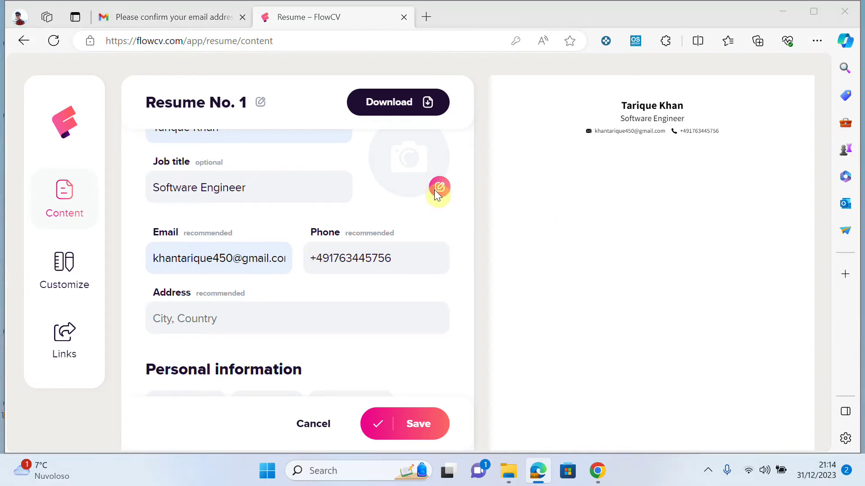
scroll(198, 164, down, 3)
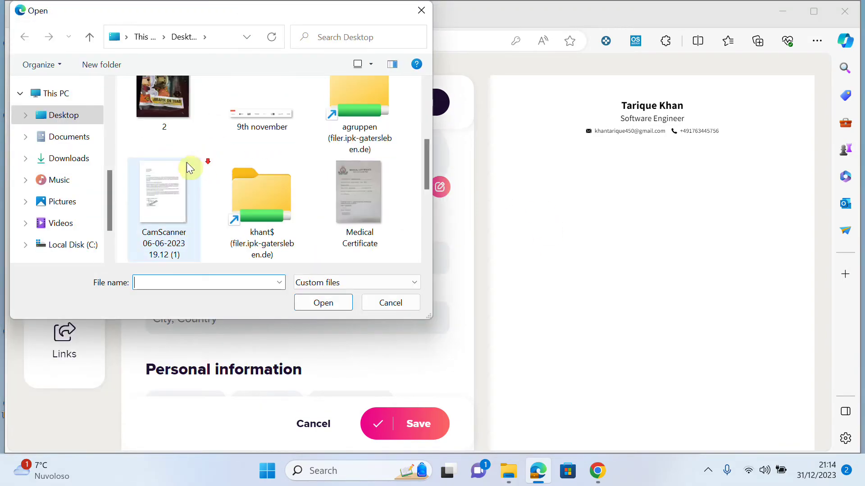
scroll(171, 168, up, 4)
scroll(159, 168, down, 6)
scroll(162, 182, up, 3)
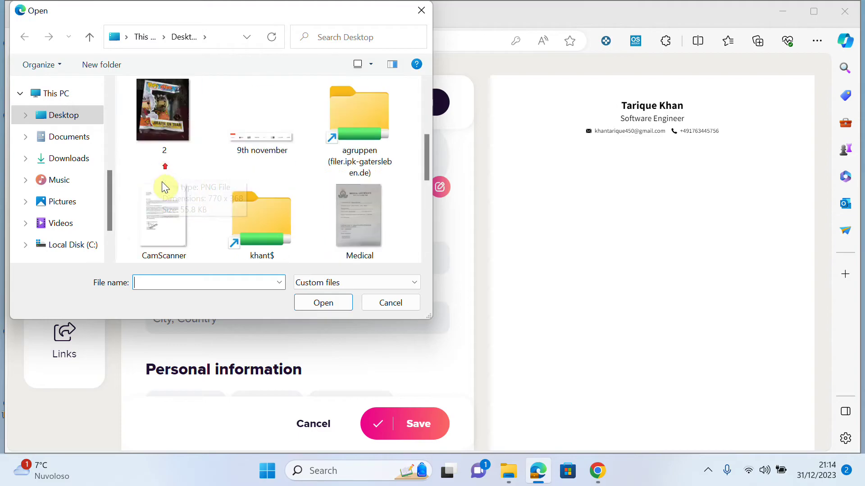
scroll(162, 182, down, 2)
double_click(165, 180)
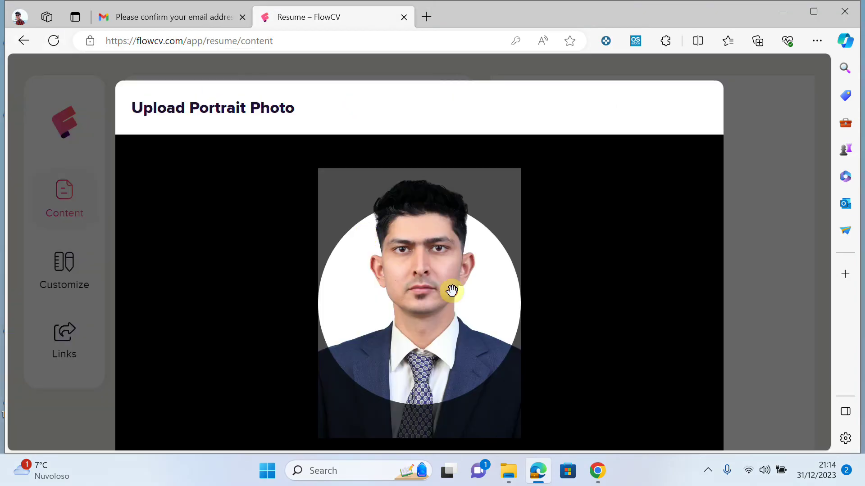
drag(451, 290, 448, 328)
scroll(444, 328, down, 3)
click(624, 390)
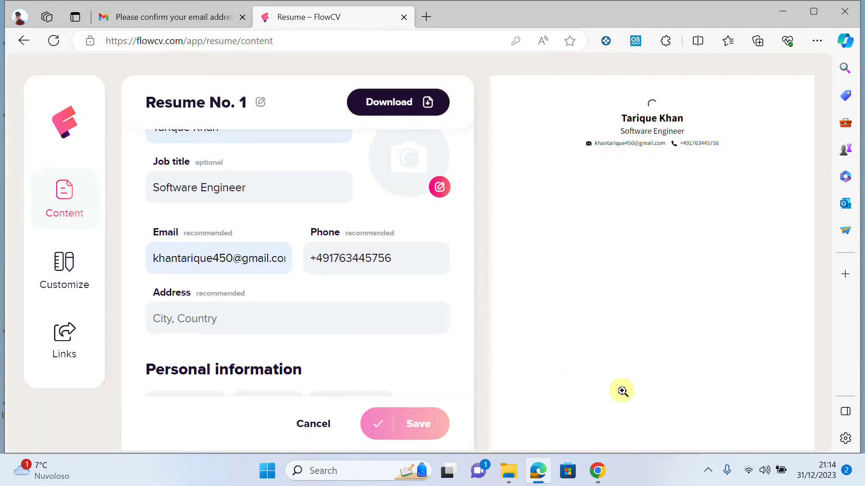
click(215, 319)
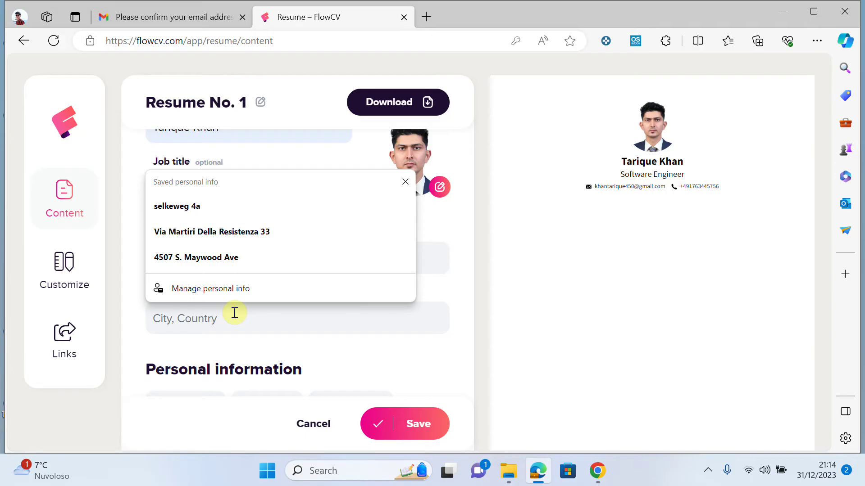
Enter the home address and save the personal details card
text(house no )
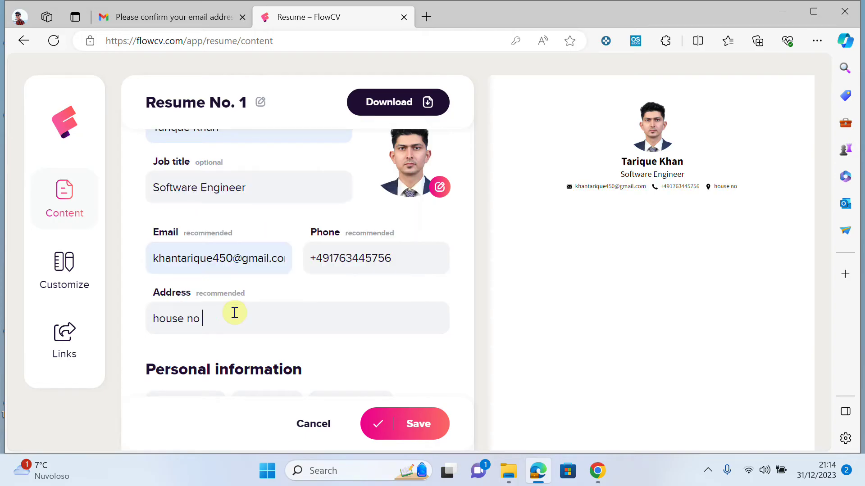
text(20, )
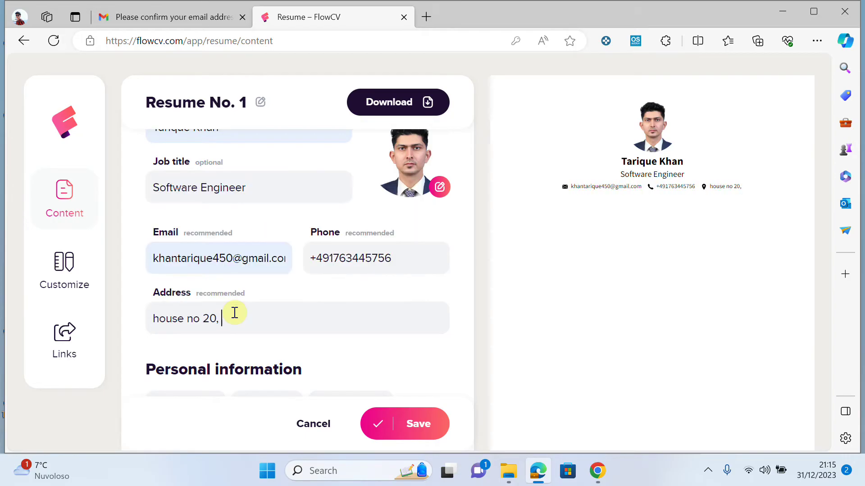
text(Ancona, Italy)
scroll(234, 312, down, 4)
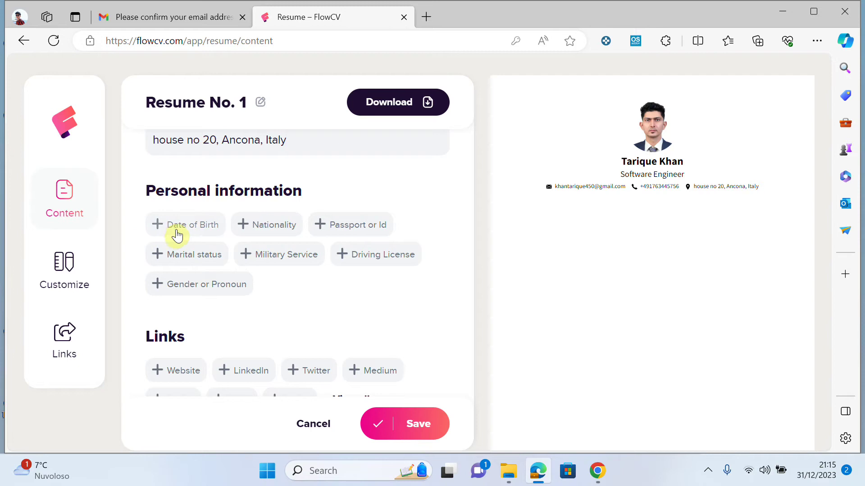
scroll(234, 267, down, 1)
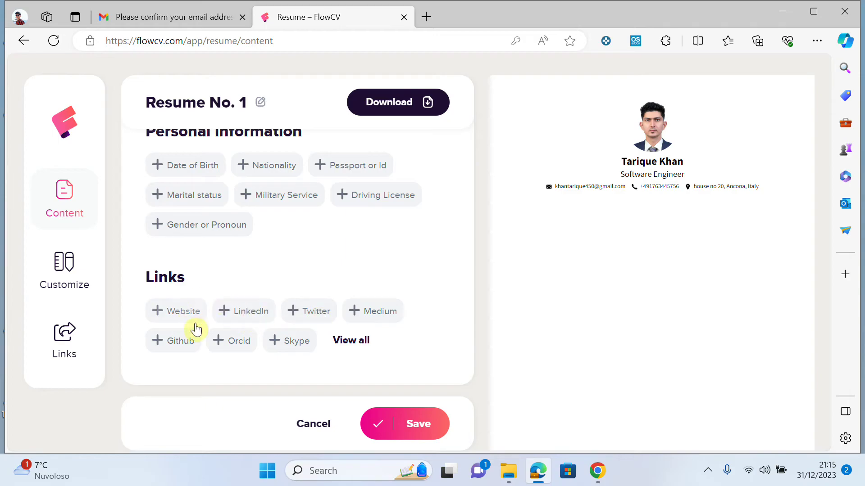
click(381, 422)
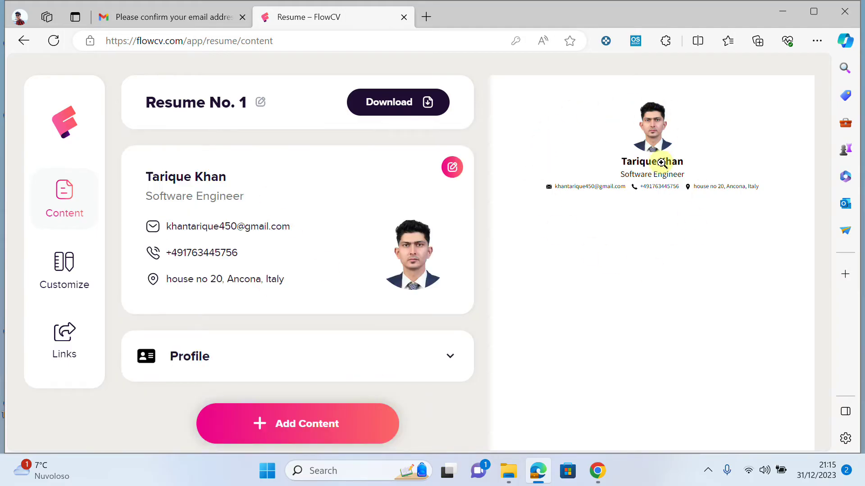
scroll(396, 315, down, 2)
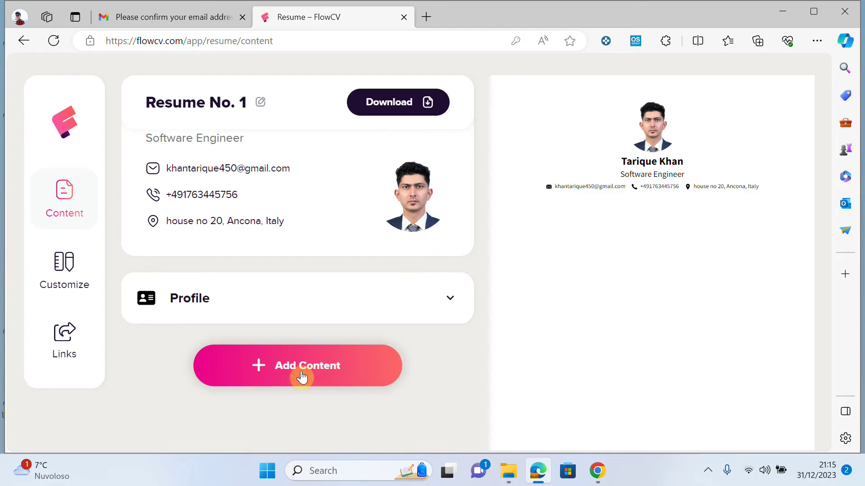
Add a Professional Experience section to the resume being built
click(597, 471)
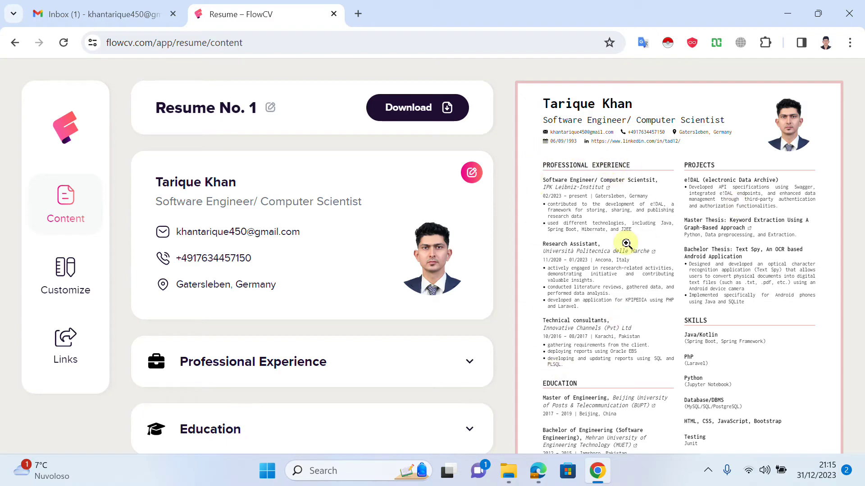
click(598, 471)
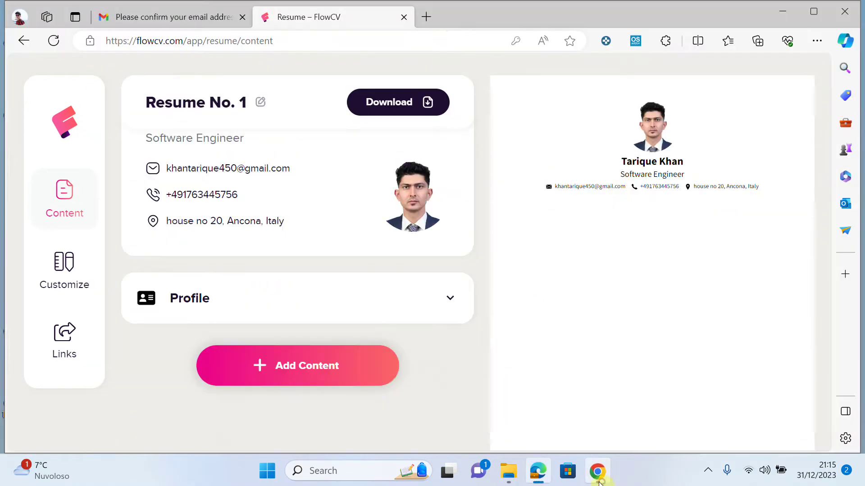
click(298, 365)
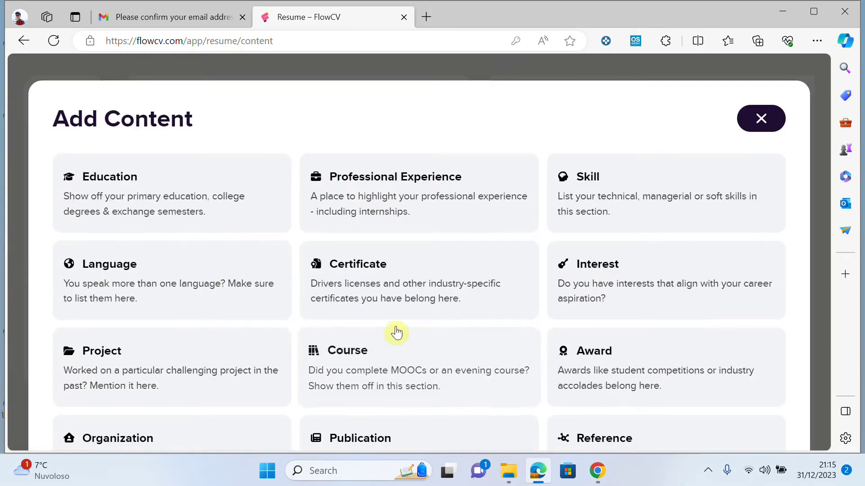
click(402, 204)
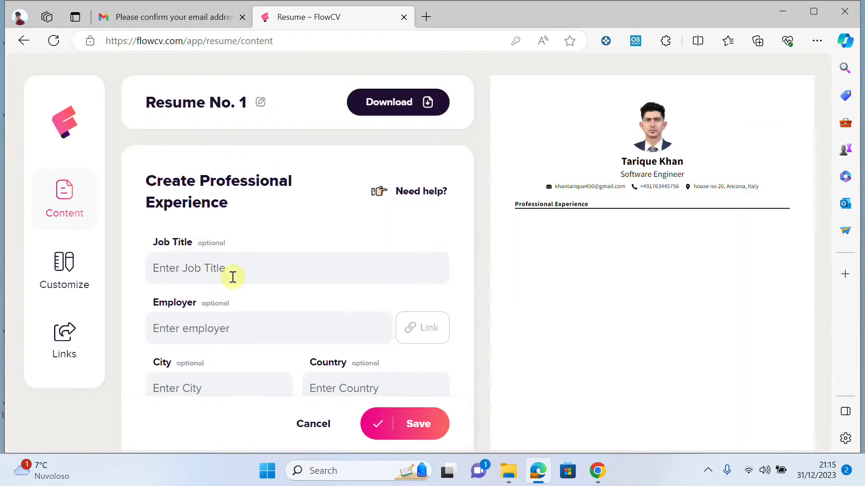
Copy the job title from the reference resume's first experience into the new entry
click(597, 471)
scroll(247, 308, down, 3)
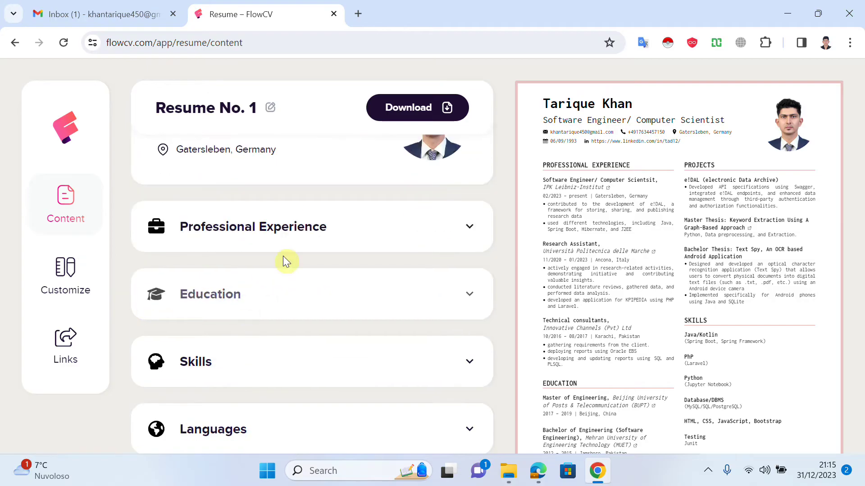
click(242, 256)
drag(174, 241, 282, 237)
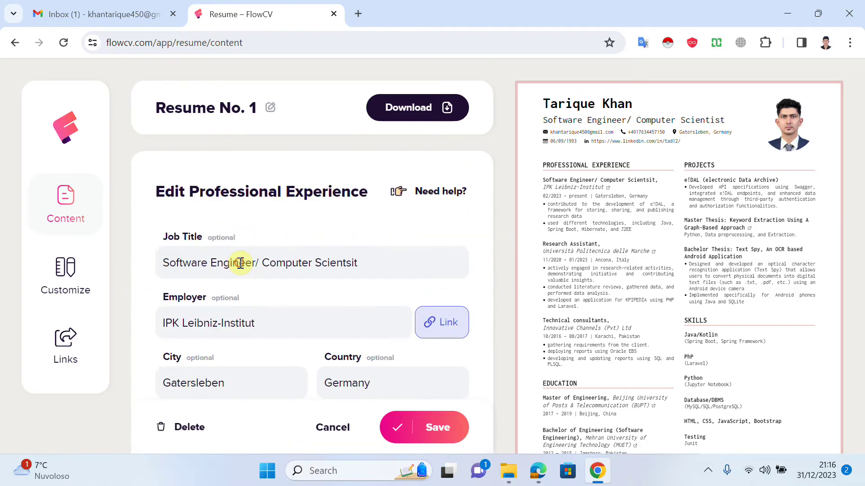
triple_click(241, 264)
key(ctrl+c)
click(259, 267)
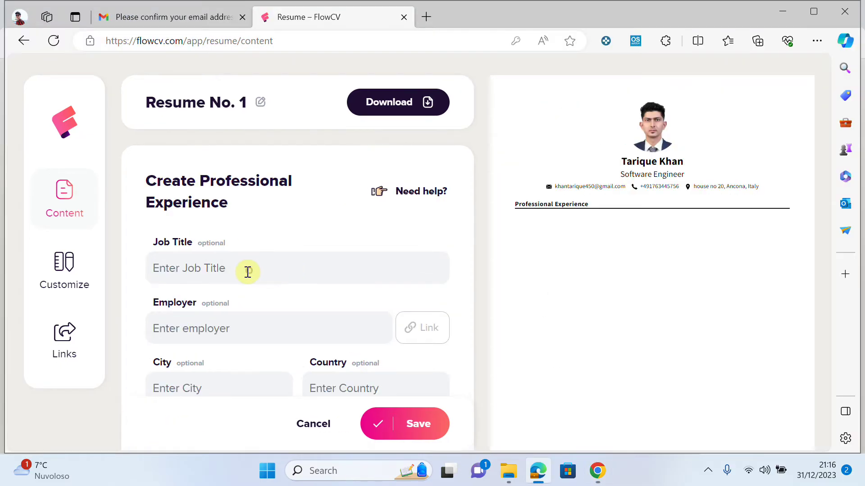
click(248, 271)
key(ctrl+v)
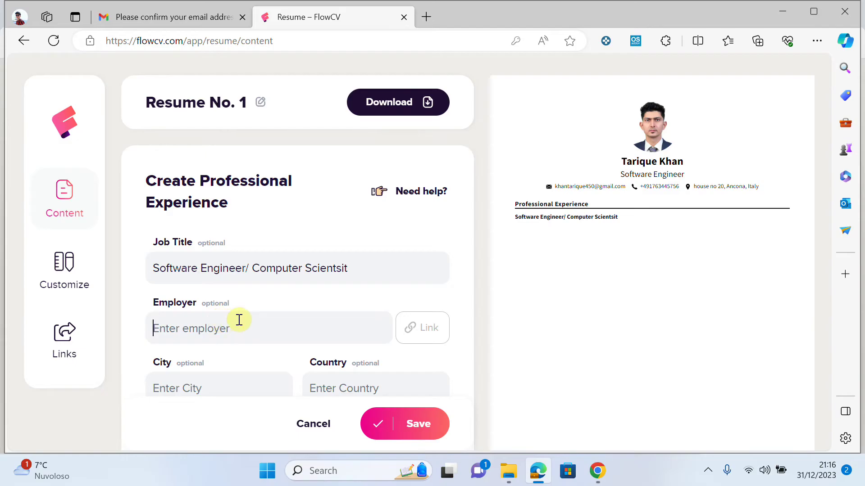
Fill in employer BMW, city Berlin and country Germany
click(239, 320)
text(BMW)
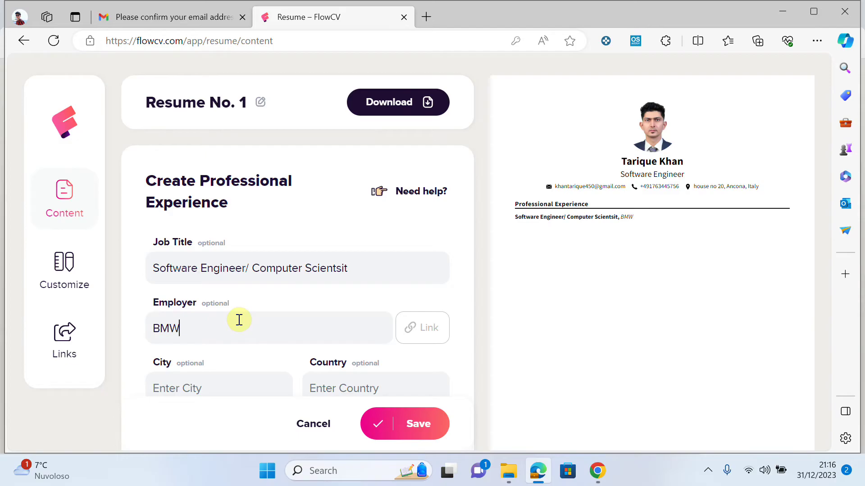
scroll(193, 317, down, 4)
click(192, 210)
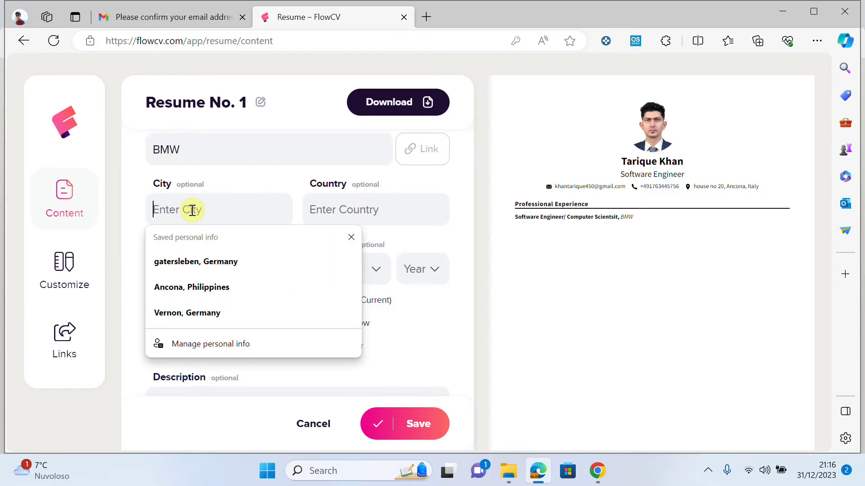
text(Berlin)
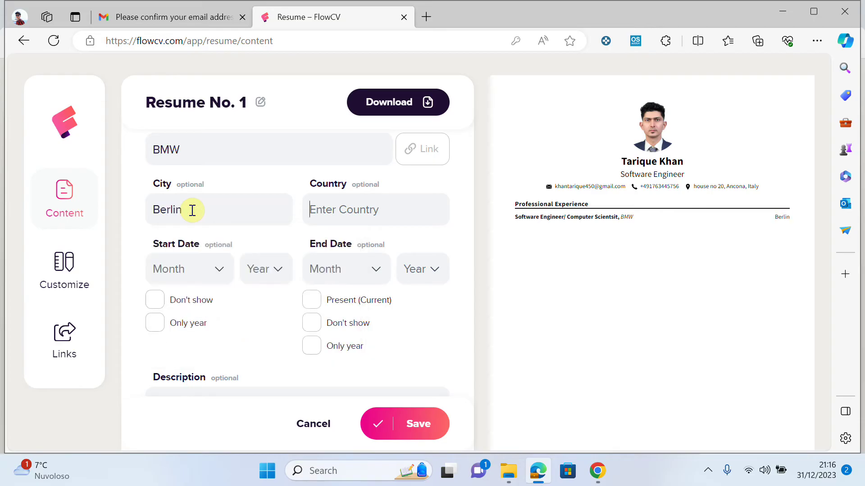
text(Germany)
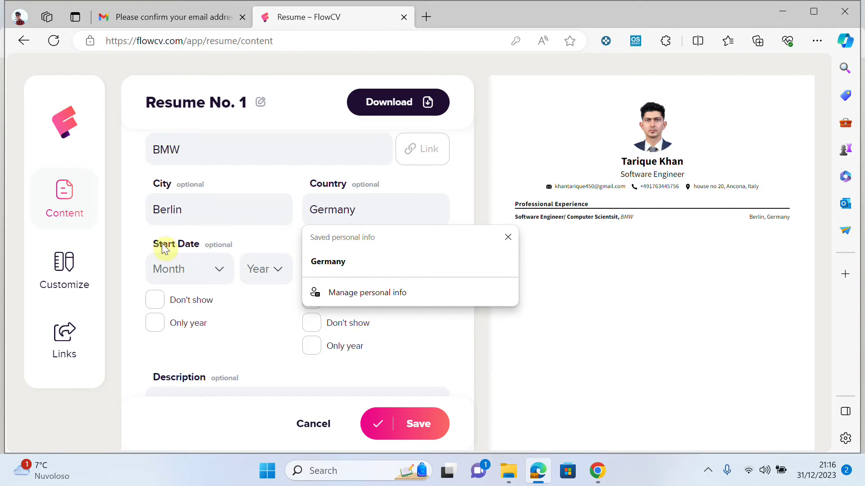
Set the start date to January 2021 and mark the job as Present
click(177, 269)
click(221, 306)
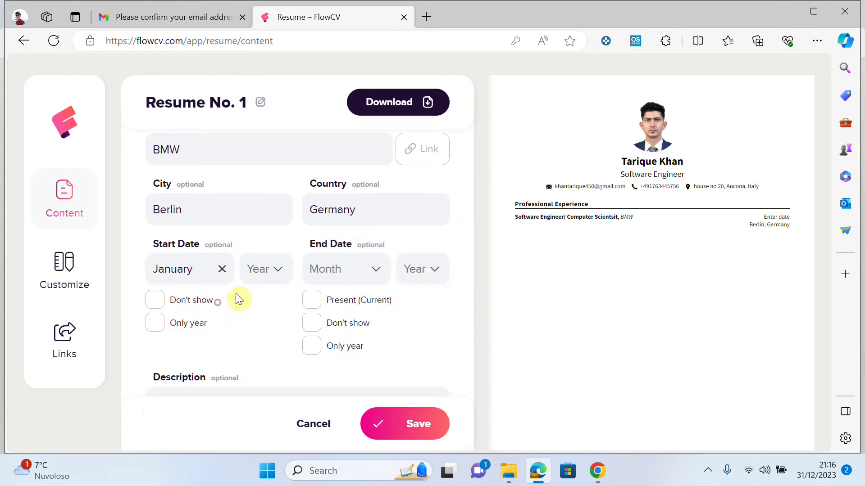
click(260, 268)
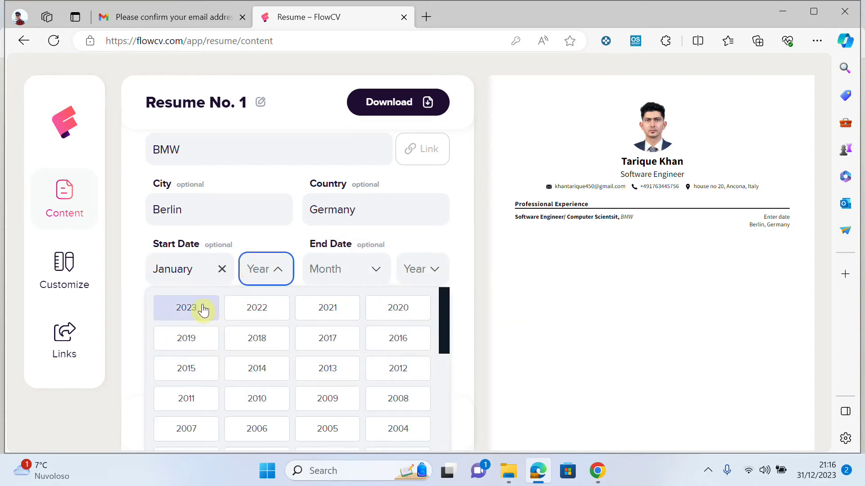
click(323, 316)
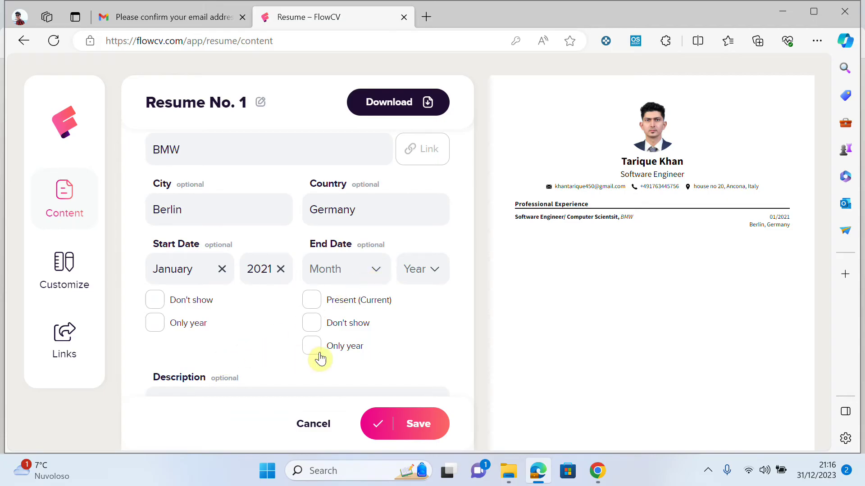
click(309, 300)
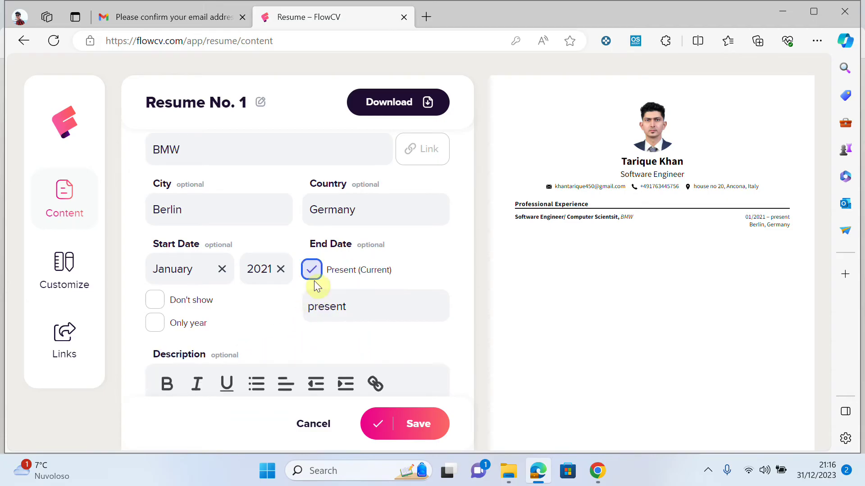
scroll(258, 307, down, 5)
Paste the copied e!DAL job description and split it into three clean lines
click(232, 206)
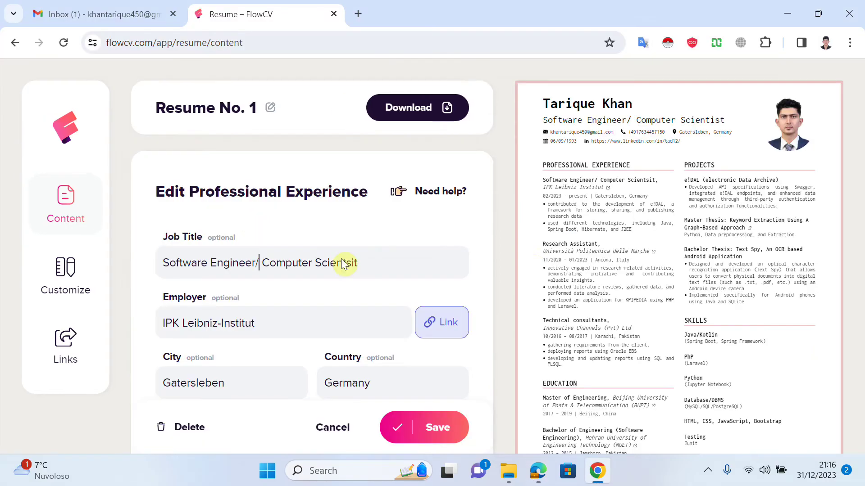
scroll(256, 297, down, 8)
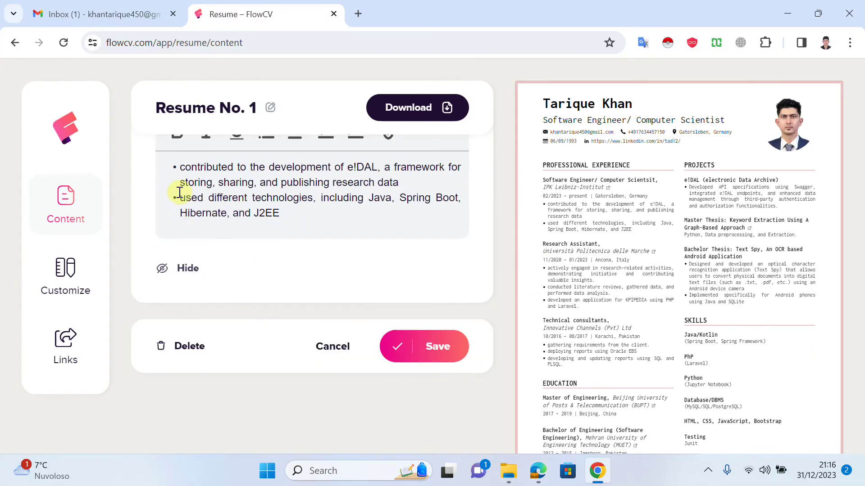
scroll(179, 192, up, 2)
drag(179, 234, 303, 295)
key(ctrl+c)
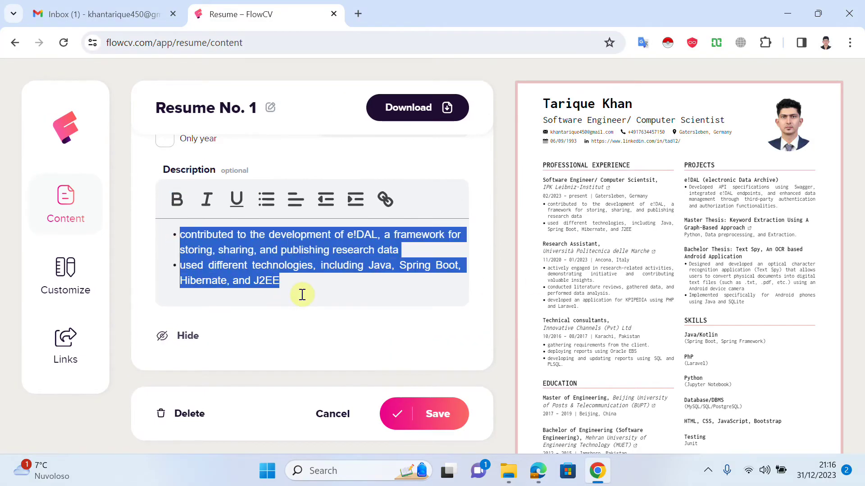
key(alt+Tab)
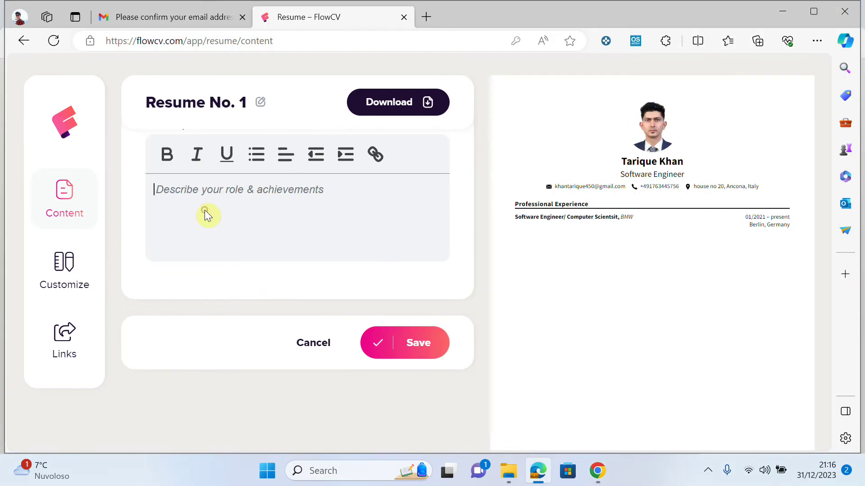
key(ctrl+v)
scroll(303, 252, up, 2)
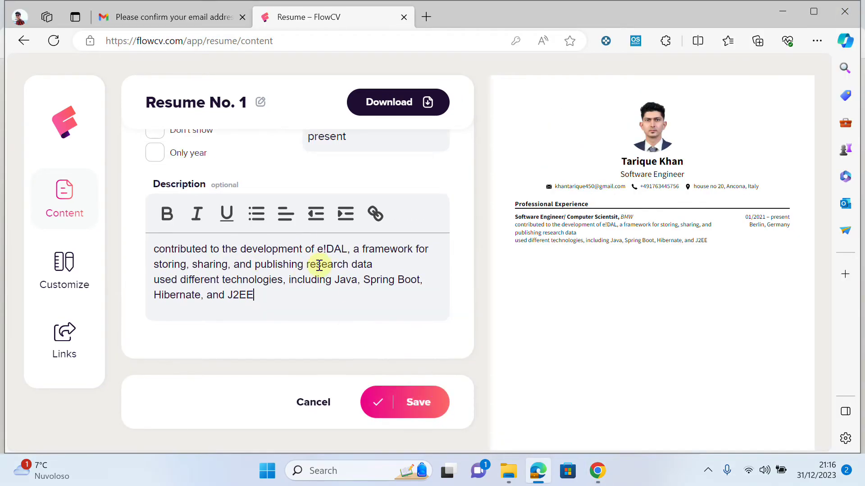
key(BackSpace)
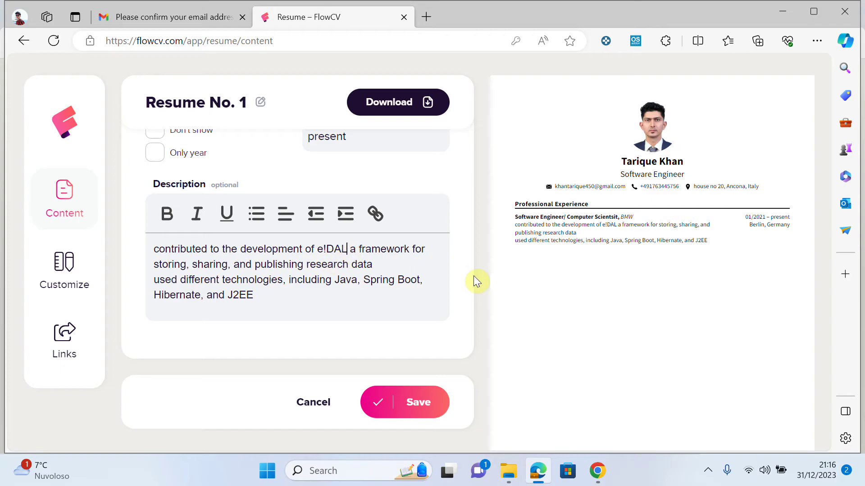
key(Return)
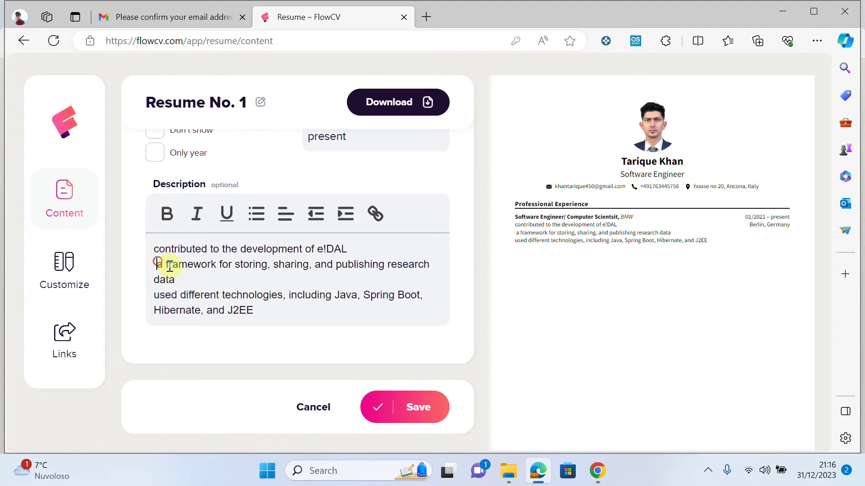
key(BackSpace)
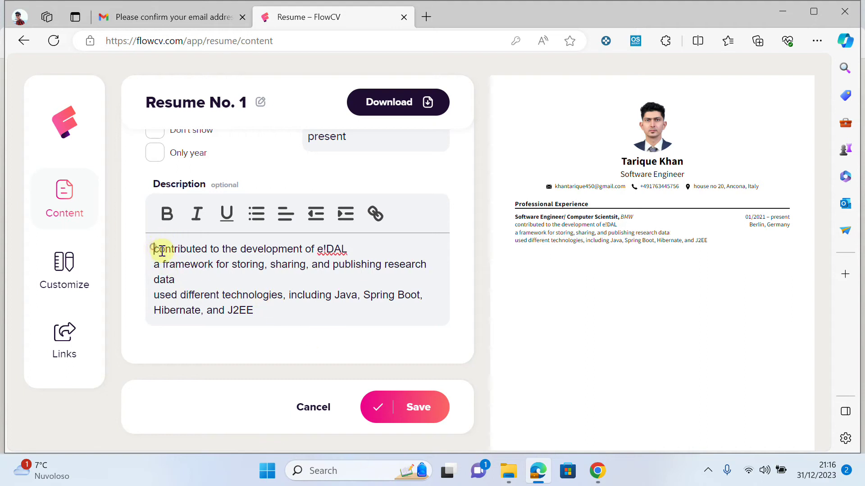
Turn all three description lines into bullet points and save the BMW entry
click(261, 215)
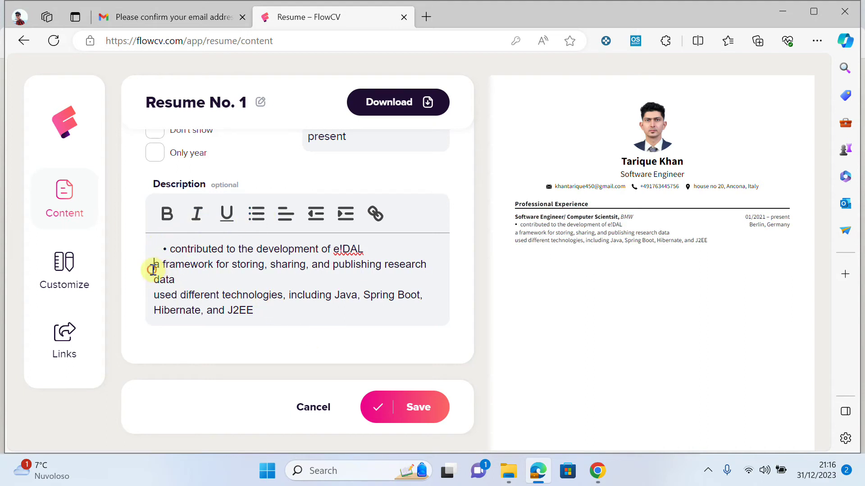
click(257, 214)
click(152, 296)
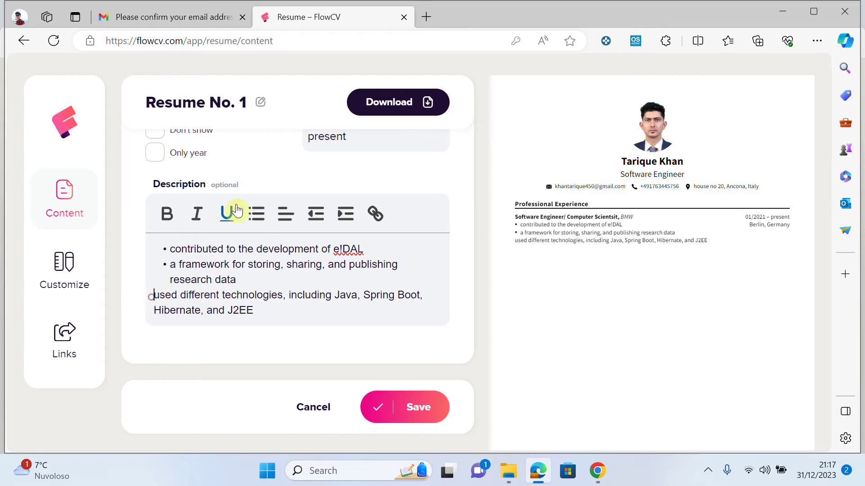
click(251, 219)
click(415, 421)
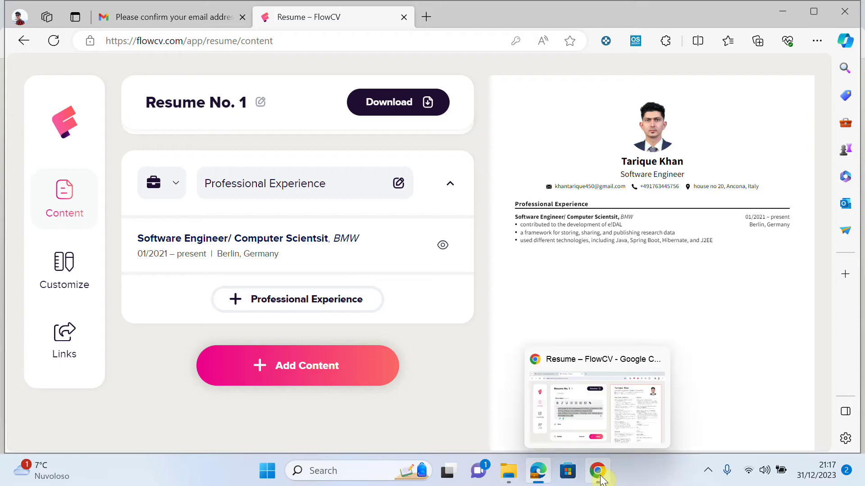
Hide the BMW entry from the preview, reopen it, cancel the employer link, and save
click(443, 247)
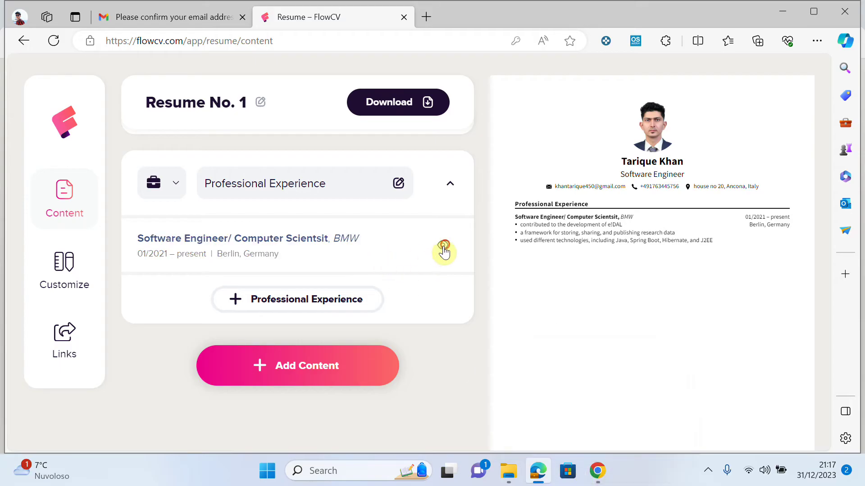
click(301, 247)
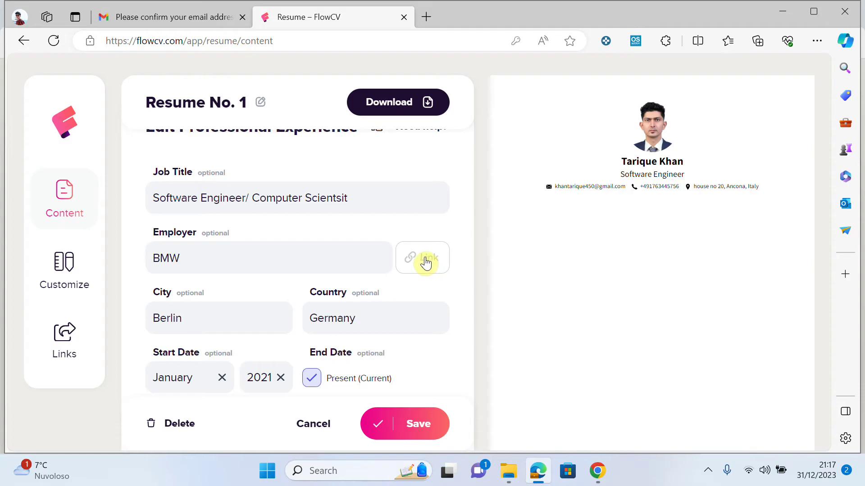
click(425, 264)
click(295, 274)
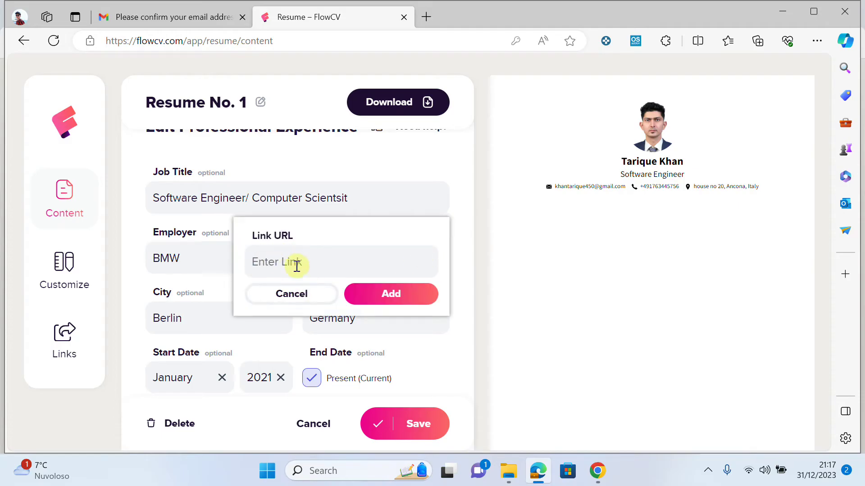
click(293, 298)
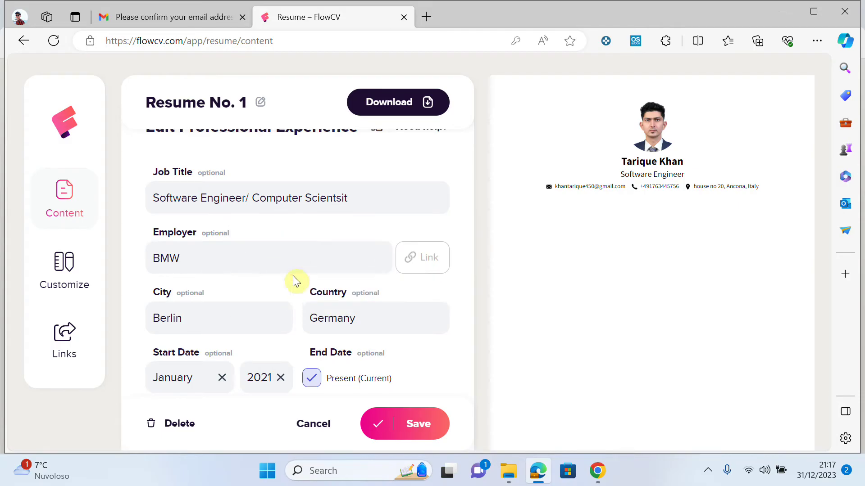
scroll(391, 349, down, 1)
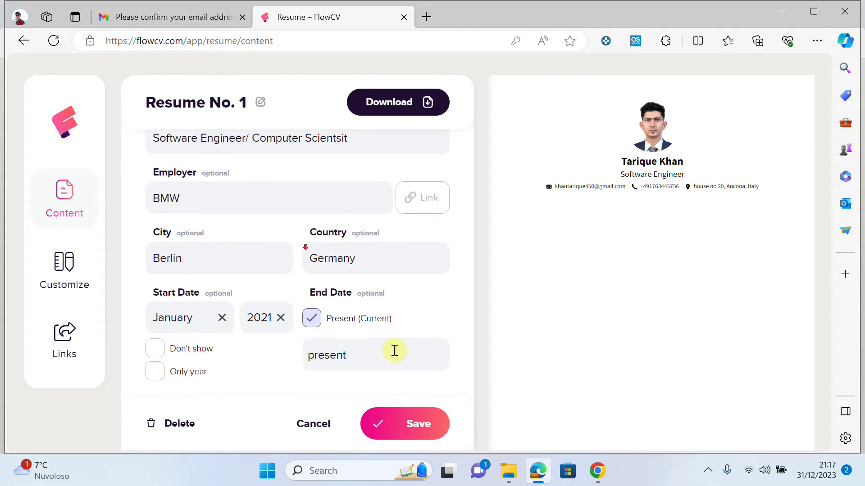
click(414, 424)
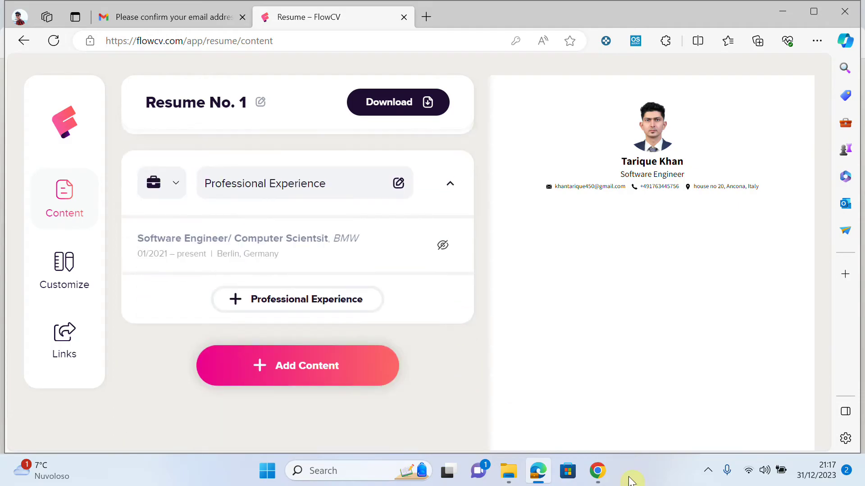
Enter job title Research Assistant, employer University of Milano, city Milan, country Italy
click(270, 299)
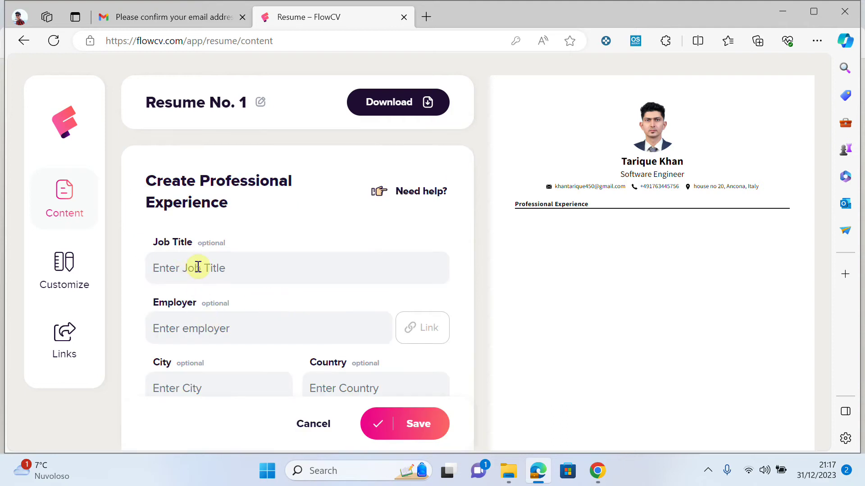
text(REs)
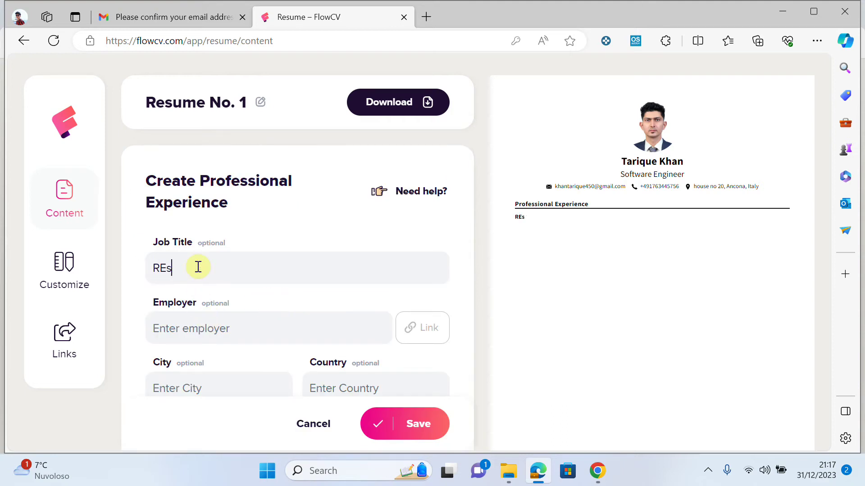
text(earch Assistant)
click(241, 325)
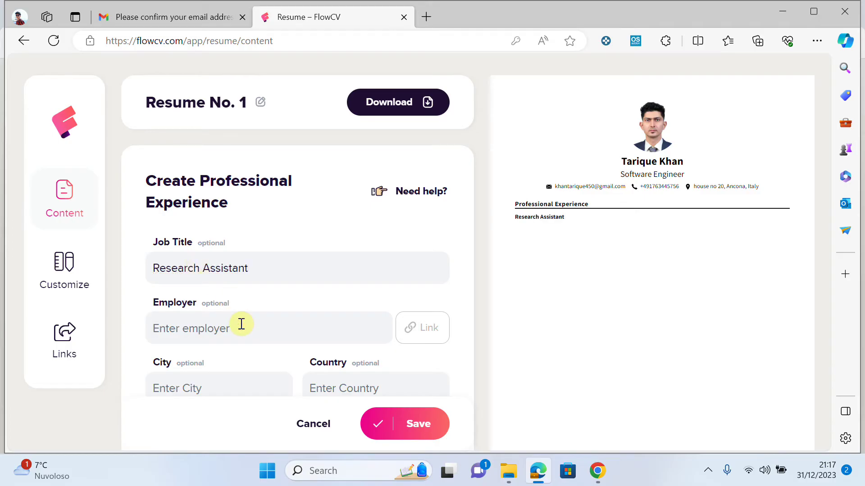
text(University of Milano)
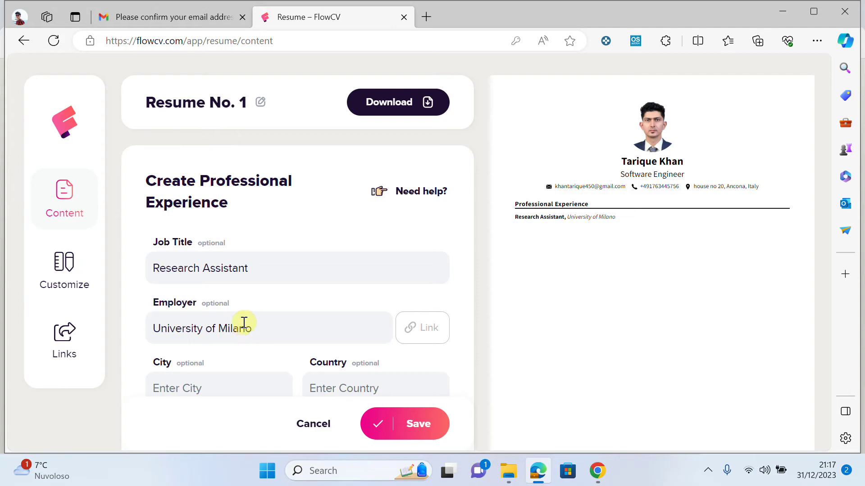
click(408, 329)
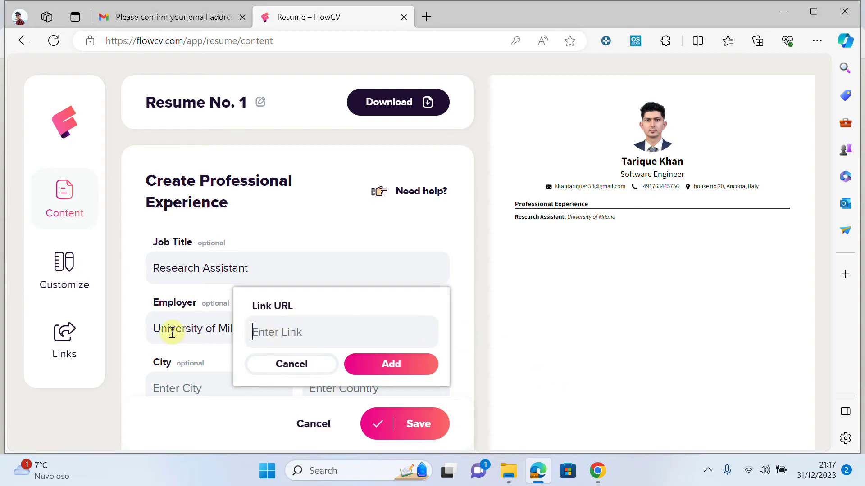
click(266, 365)
scroll(235, 307, down, 4)
click(191, 211)
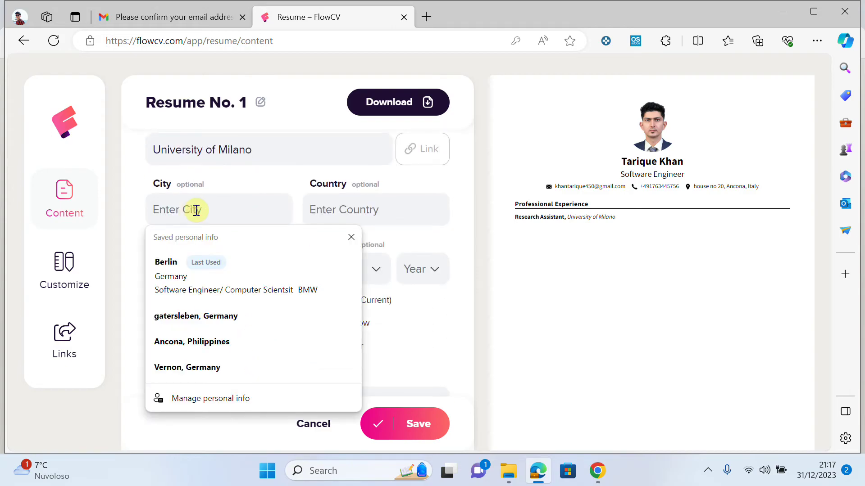
text(Milan)
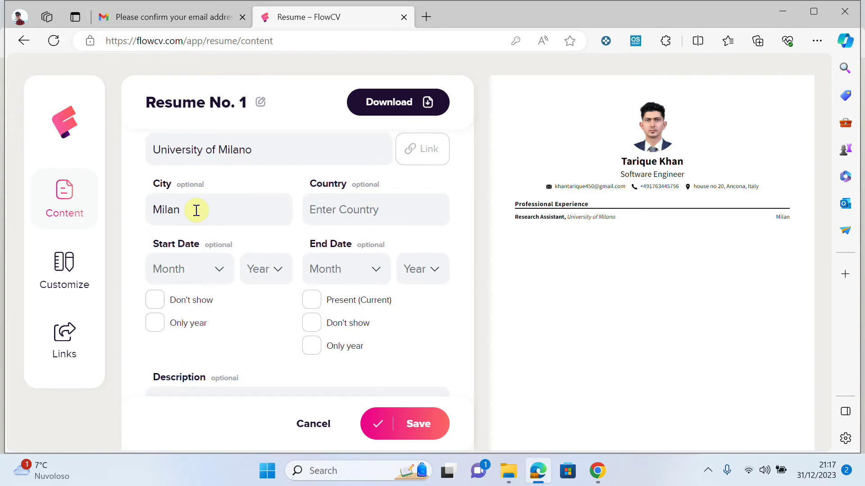
text(Italy)
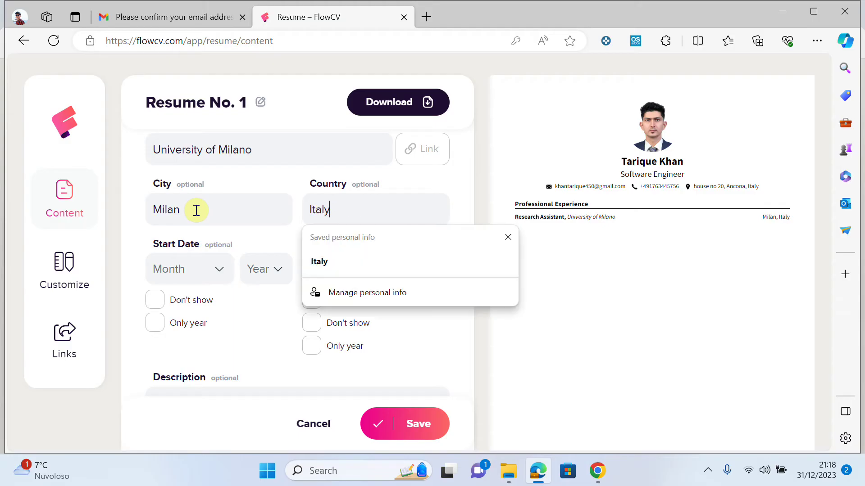
key(Tab)
Set the Research Assistant dates from January 2017 to December 2021
click(169, 277)
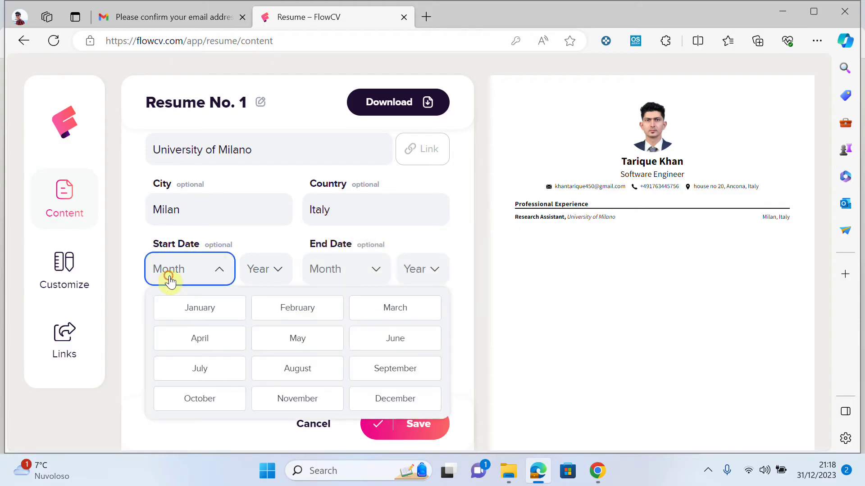
click(199, 308)
click(256, 269)
click(261, 273)
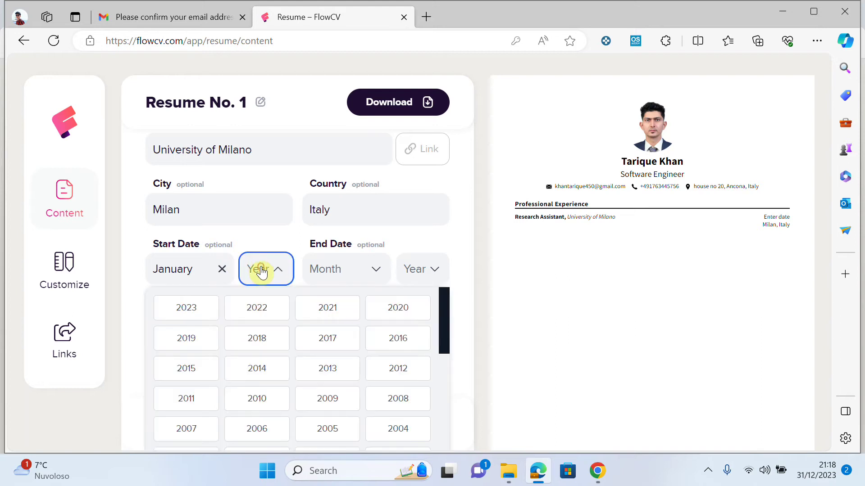
click(333, 341)
click(355, 276)
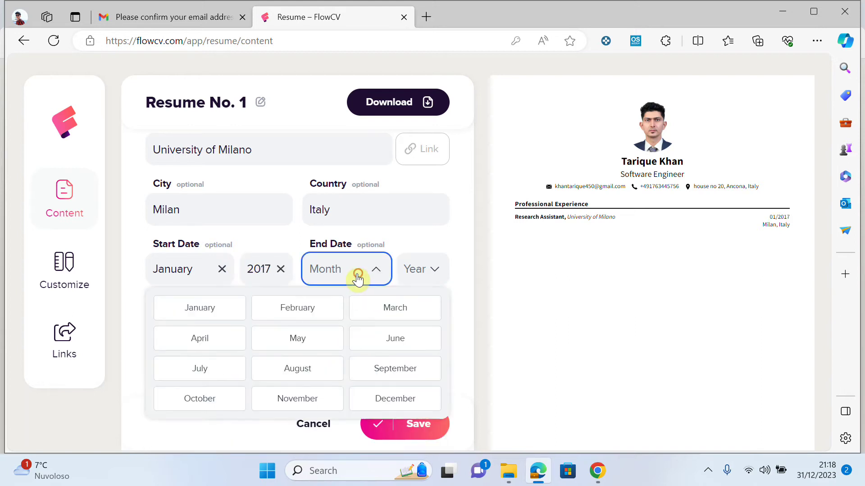
click(390, 399)
click(414, 272)
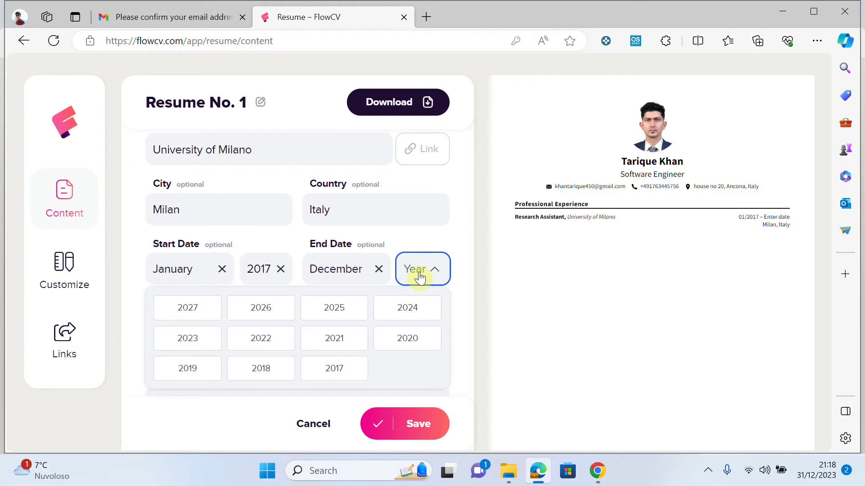
scroll(315, 322, up, 4)
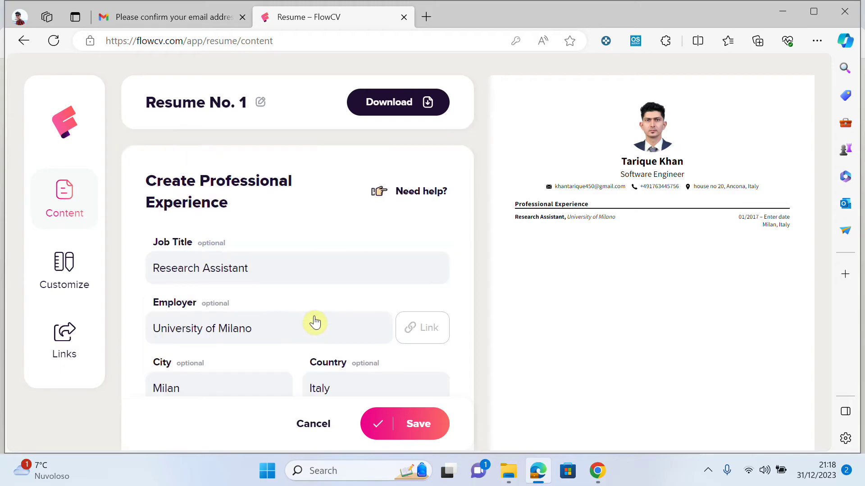
scroll(325, 315, down, 5)
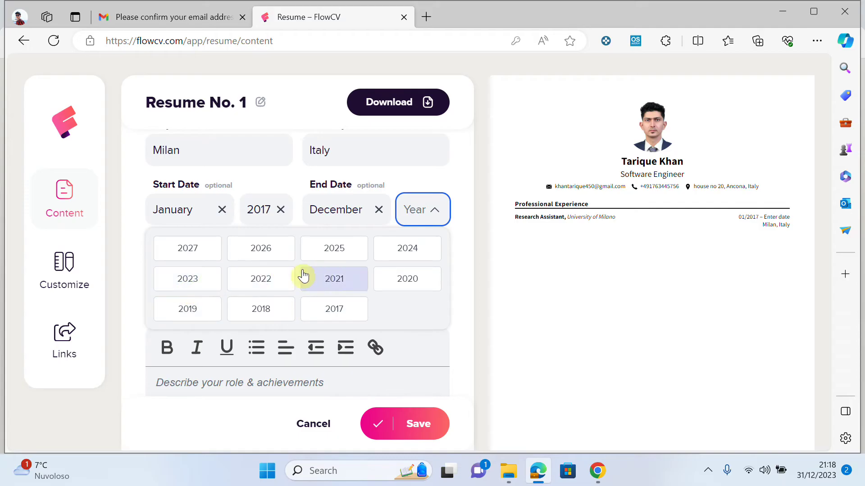
click(331, 282)
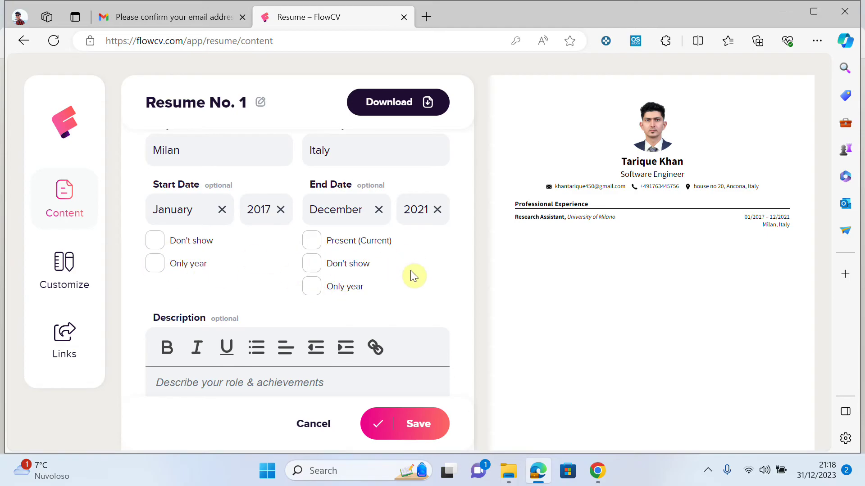
scroll(410, 270, down, 3)
click(248, 258)
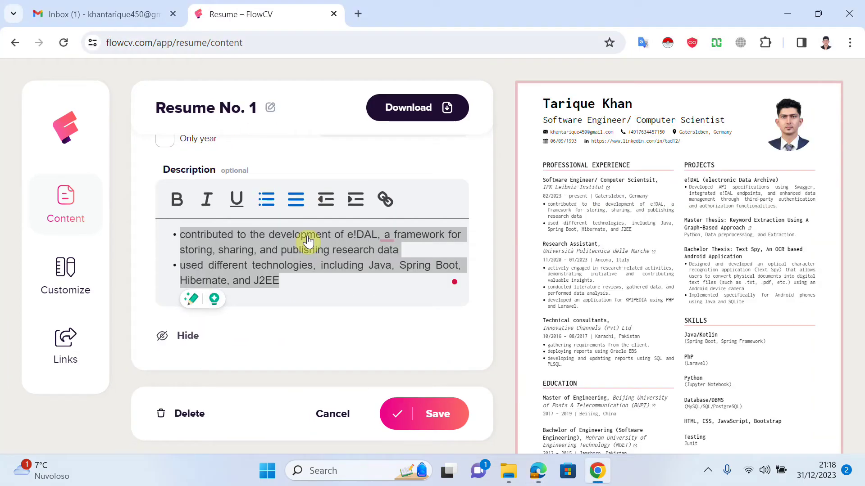
Save the open experience entry and reopen the Research Assistant entry for editing
scroll(309, 241, down, 5)
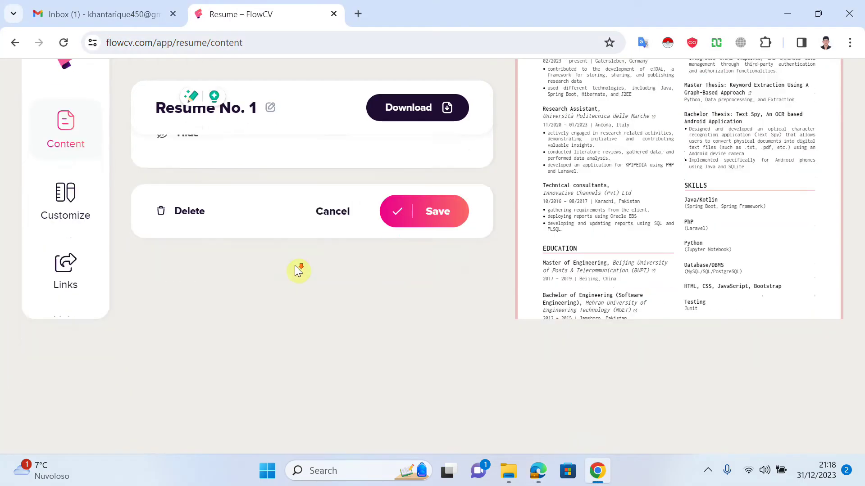
scroll(337, 307, up, 3)
click(439, 348)
scroll(360, 378, up, 3)
scroll(305, 361, up, 5)
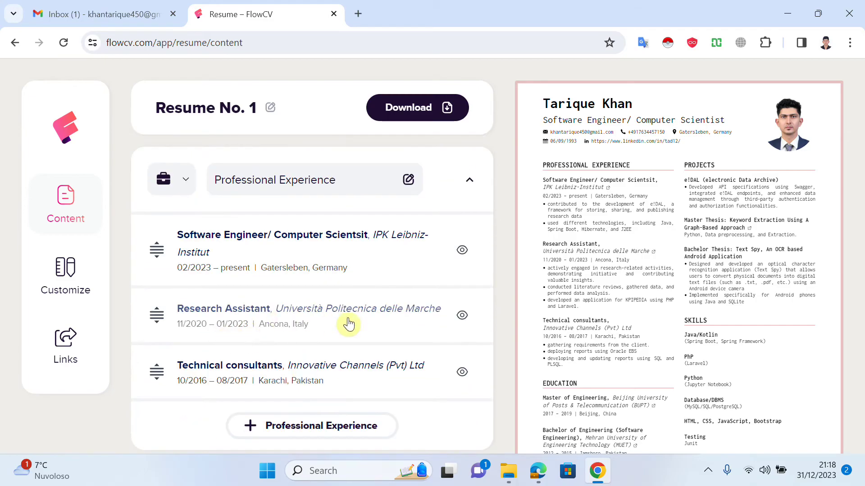
click(349, 319)
scroll(350, 319, down, 10)
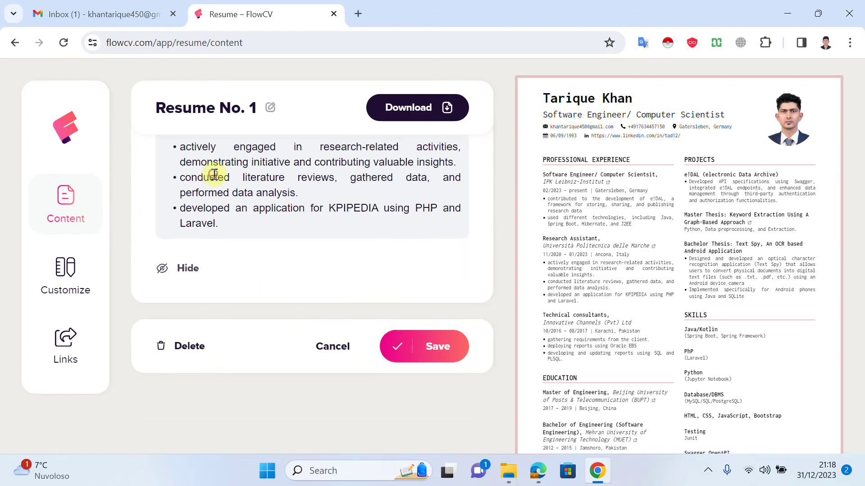
Copy the description lines from the older resume into the Research Assistant description box
key(ctrl+a)
key(ctrl+c)
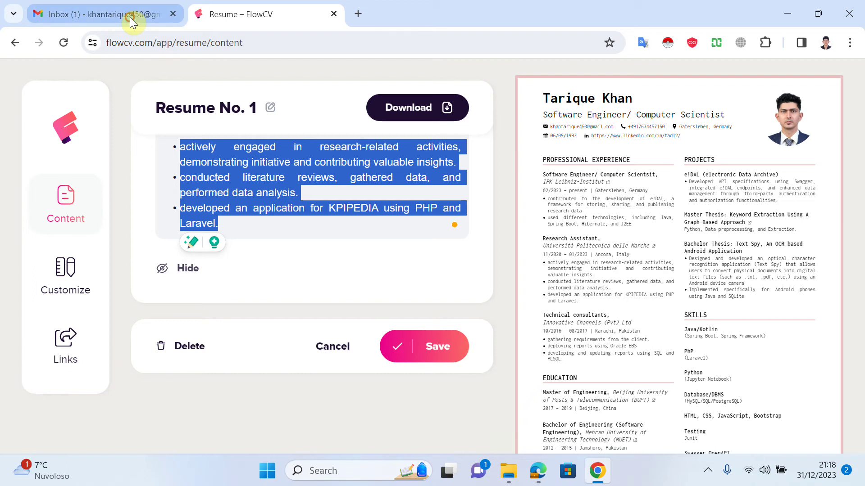
key(alt+Tab)
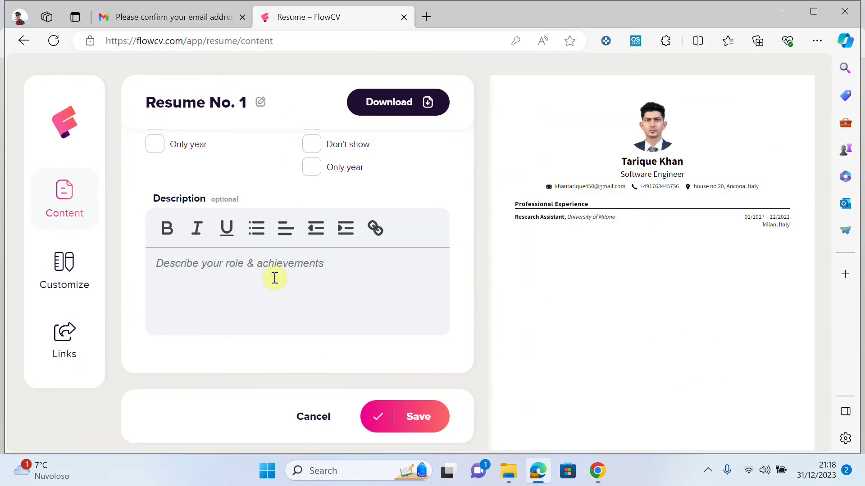
click(274, 278)
key(ctrl+v)
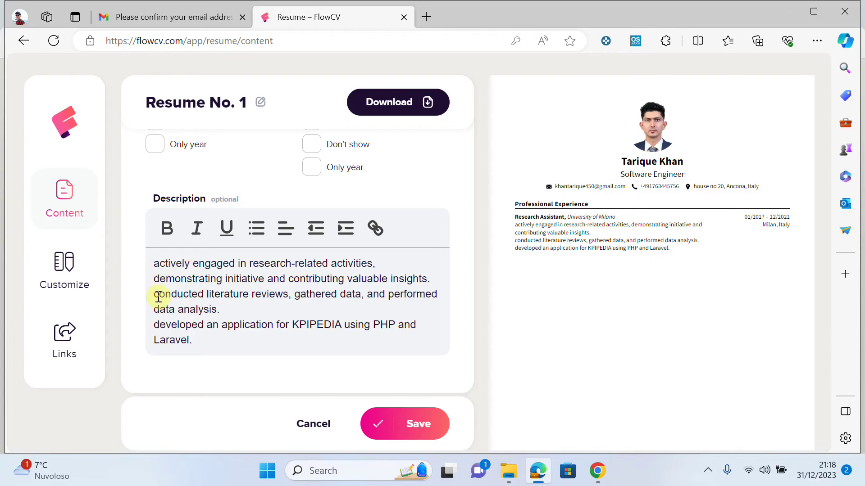
Bullet the three lines, including literature reviews and the developed application, and save the entry
click(257, 228)
click(151, 314)
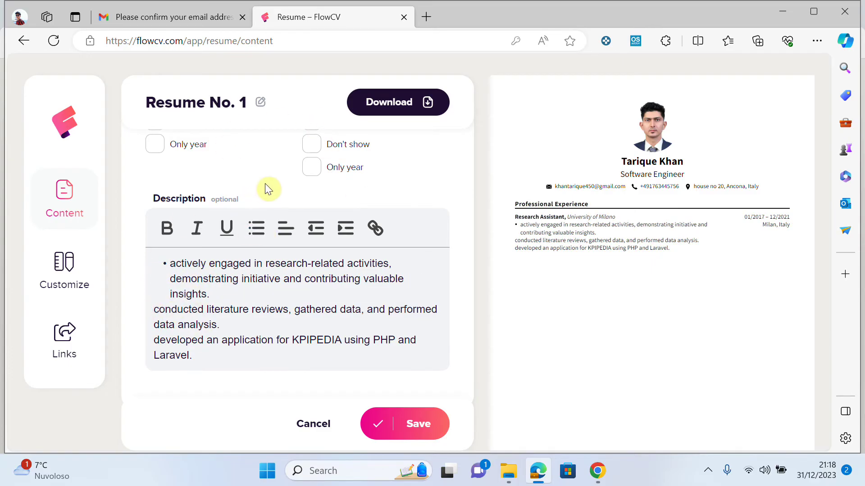
click(256, 229)
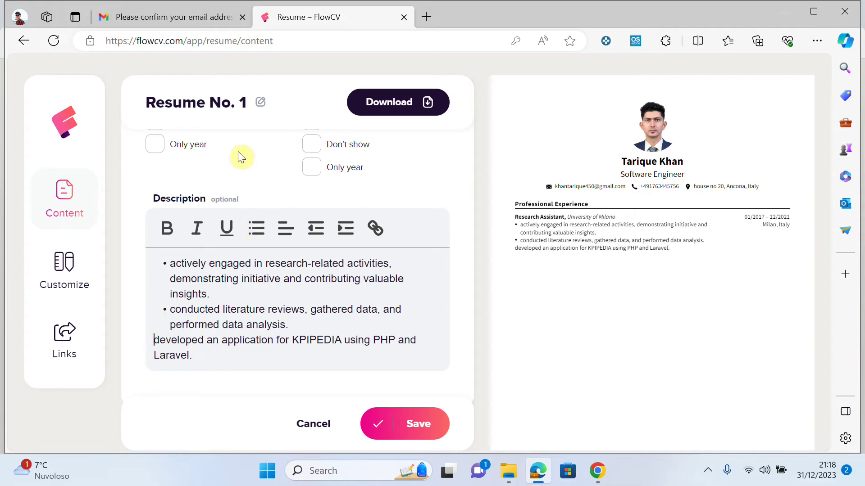
click(258, 228)
click(415, 422)
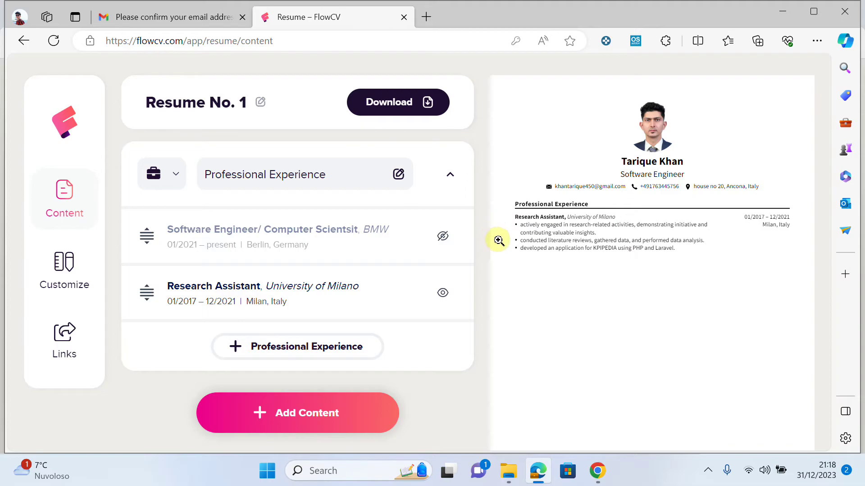
Unhide the Software Engineer entry so it shows on the resume
scroll(353, 258, up, 3)
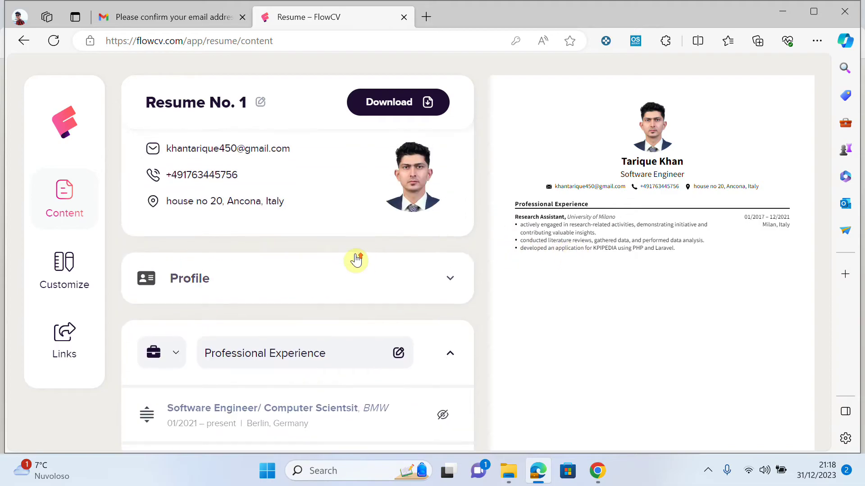
scroll(355, 260, down, 2)
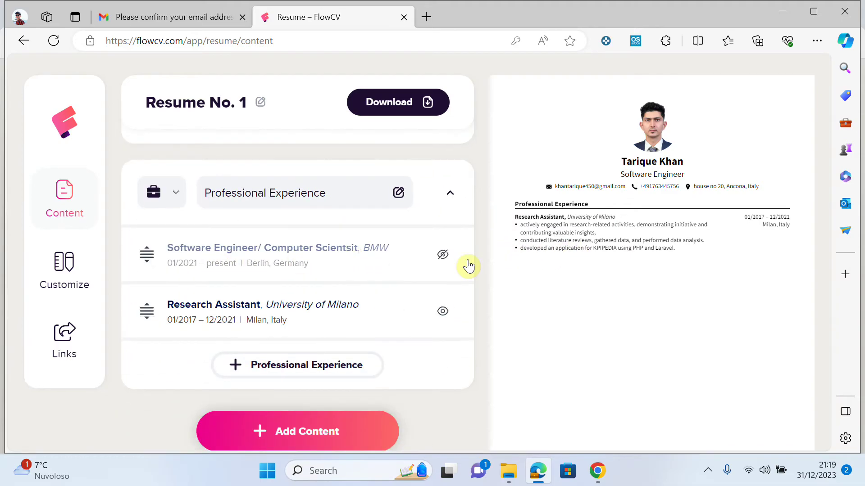
click(444, 258)
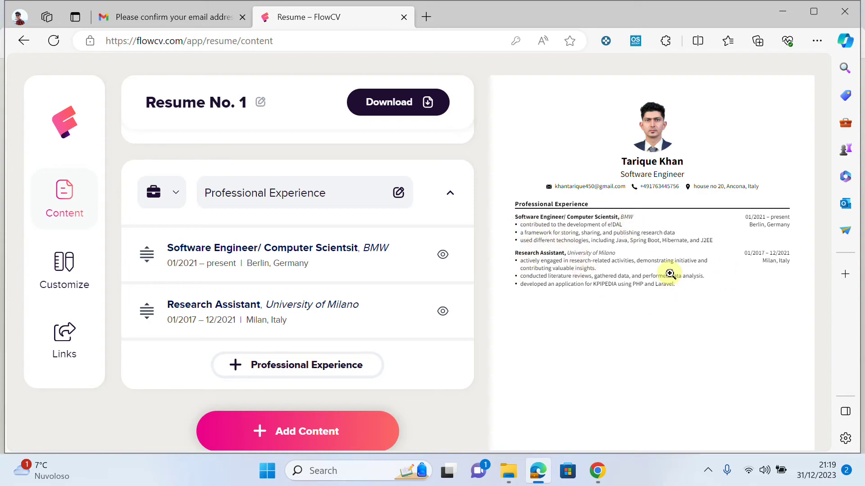
Copy the Technical consultants job title from the older resume's entry
click(598, 473)
click(433, 358)
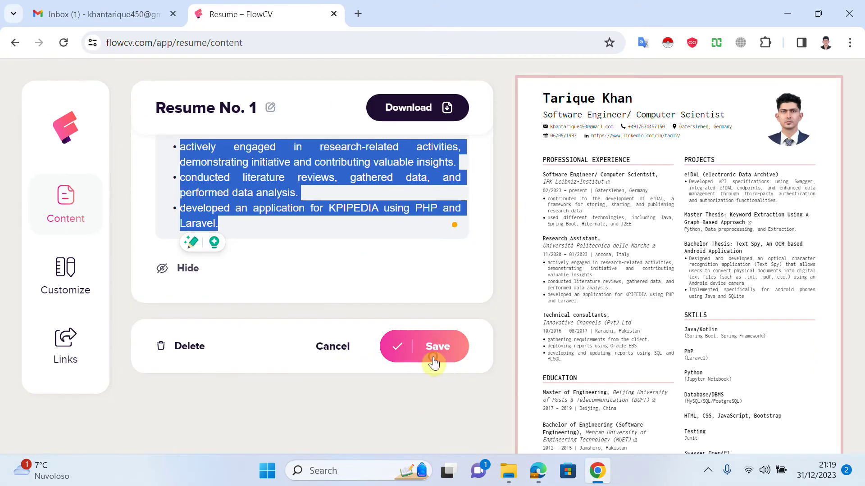
scroll(436, 361, up, 10)
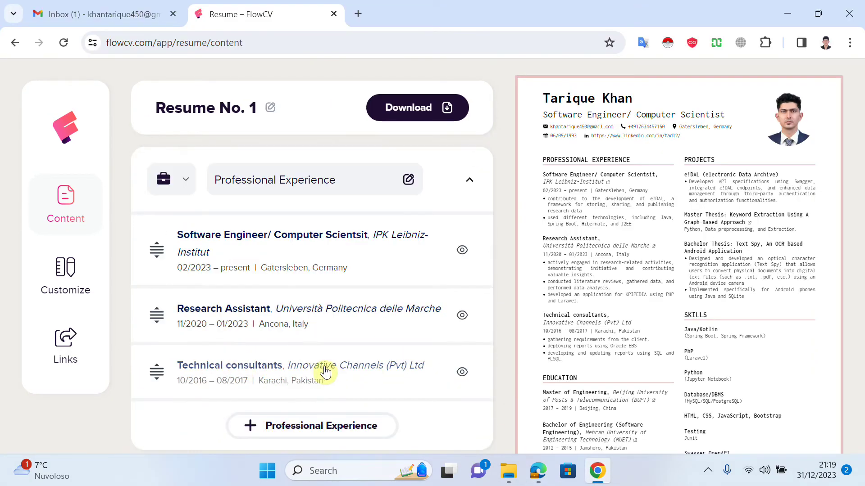
click(335, 368)
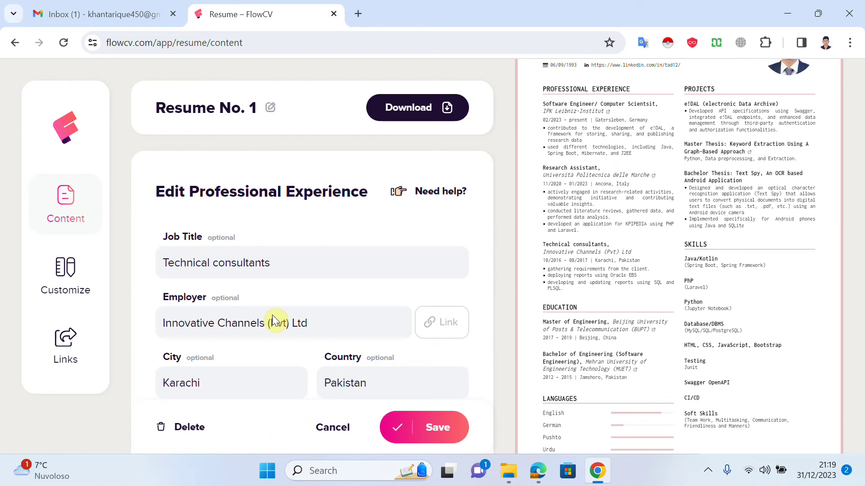
triple_click(254, 269)
key(ctrl+c)
key(alt+Tab)
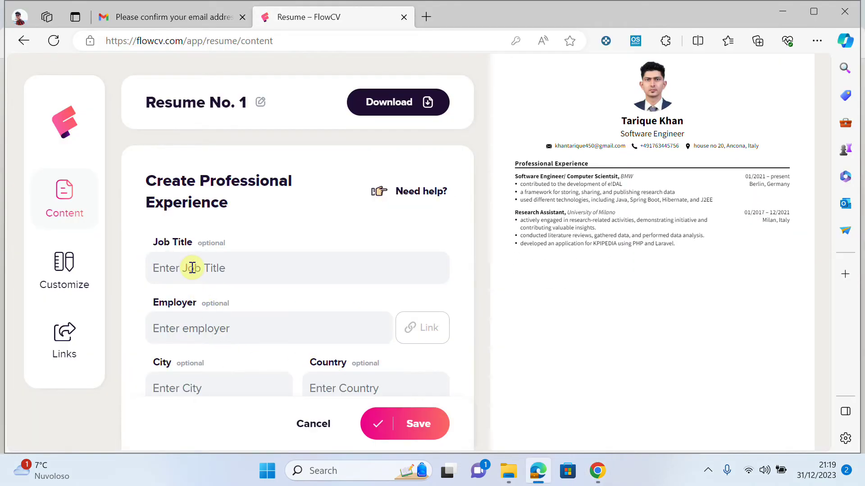
Fill in Technical consultants as job title, employer ICPL, city Karachi, country Pakistan
key(ctrl+v)
click(211, 332)
text(ICP)
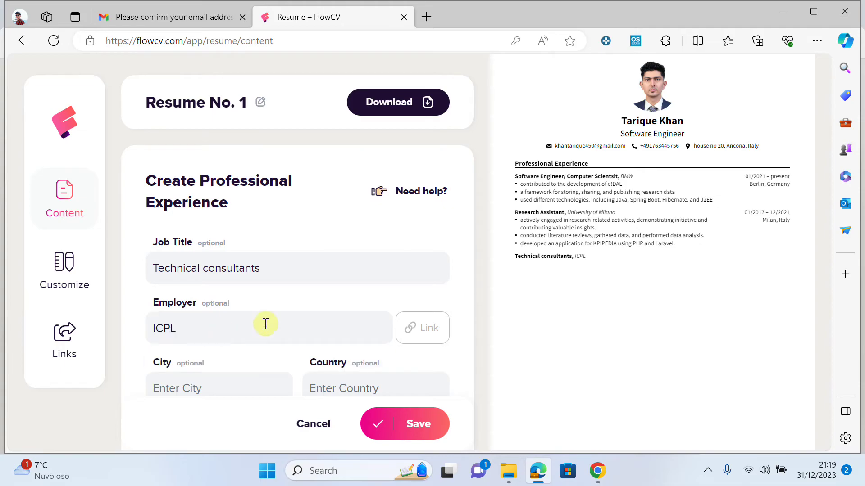
click(420, 330)
click(290, 364)
scroll(197, 386, down, 1)
click(195, 325)
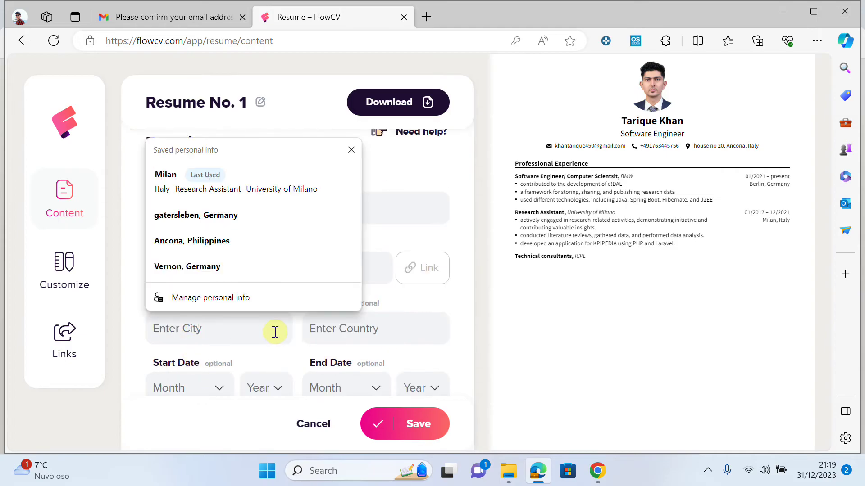
text(Karachi)
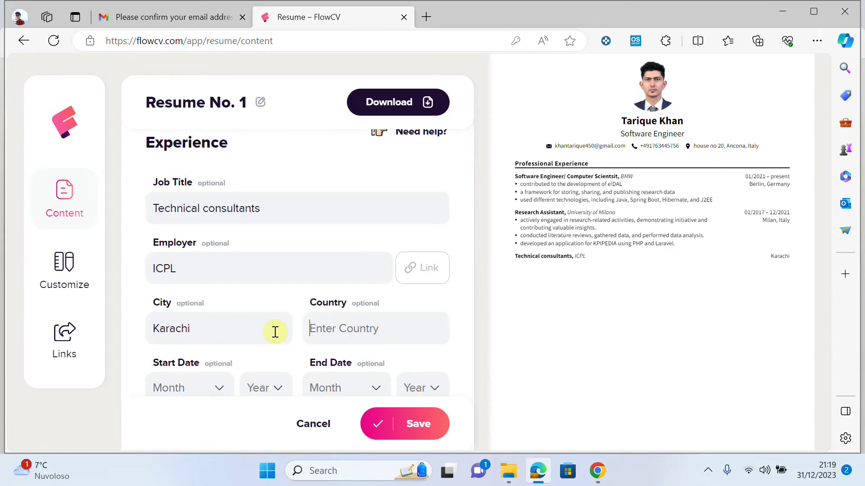
key(Tab)
text(Pakis)
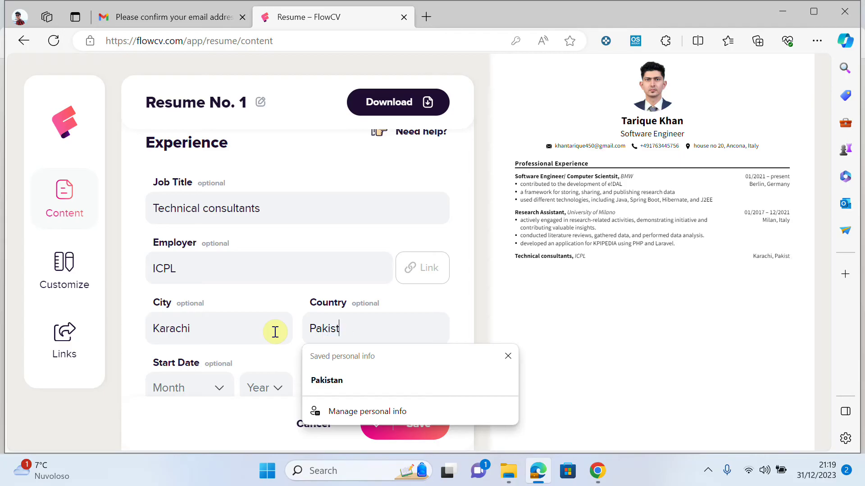
text(tna)
key(BackSpace)
key(BackSpace)
key(BackSpace)
Set the dates from January 2016 to December 2017
scroll(187, 432, down, 3)
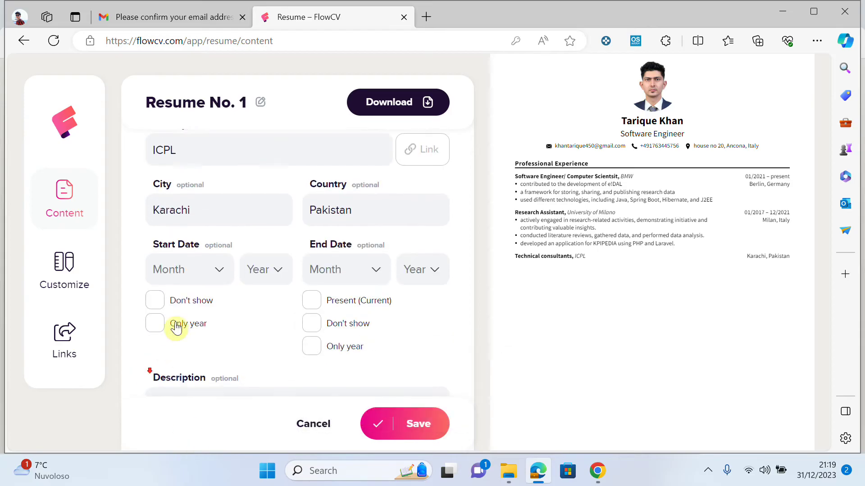
click(198, 269)
click(200, 309)
click(268, 268)
click(268, 268)
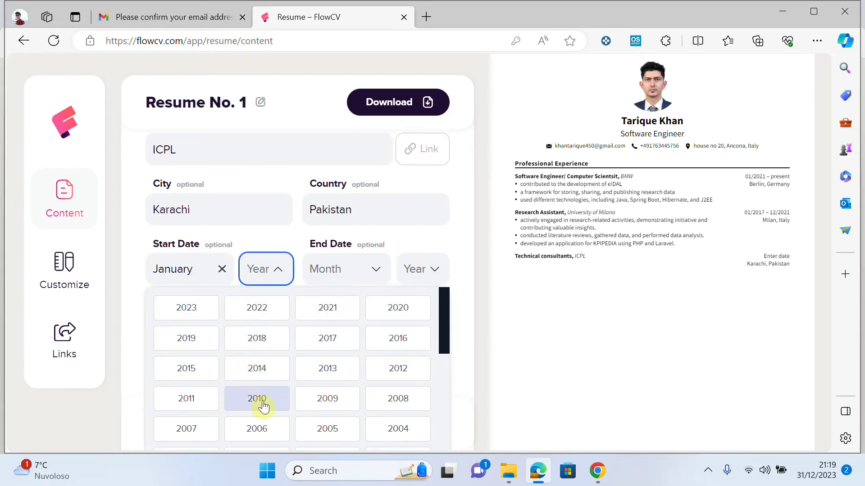
scroll(315, 340, up, 1)
scroll(328, 345, down, 1)
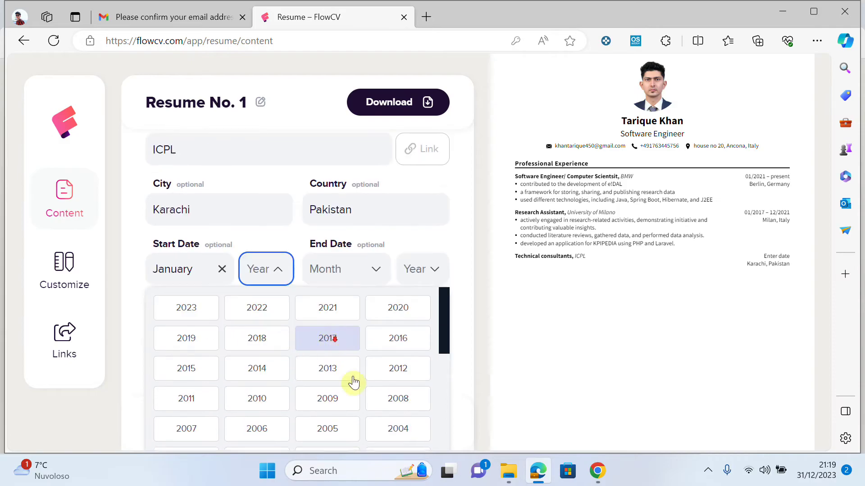
click(387, 340)
click(372, 271)
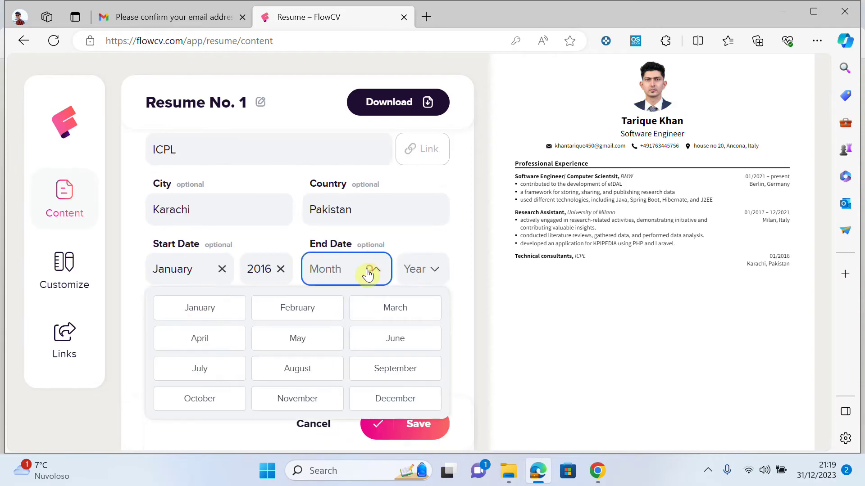
click(390, 395)
click(412, 280)
click(411, 281)
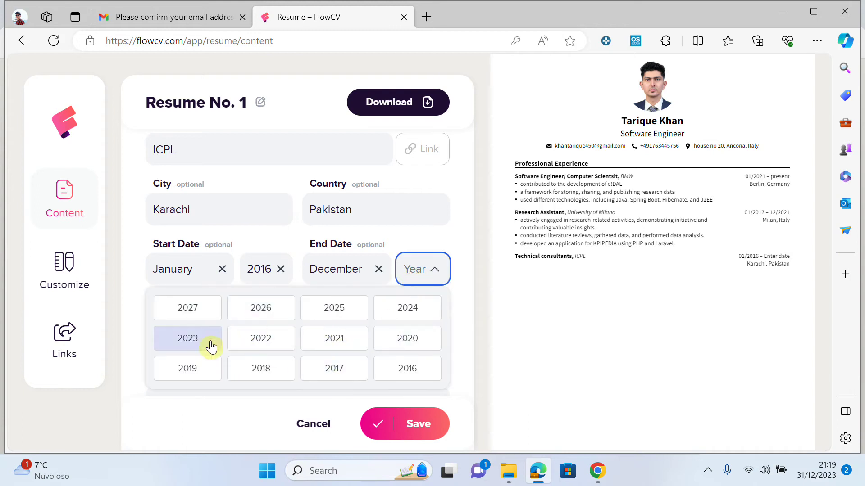
click(334, 369)
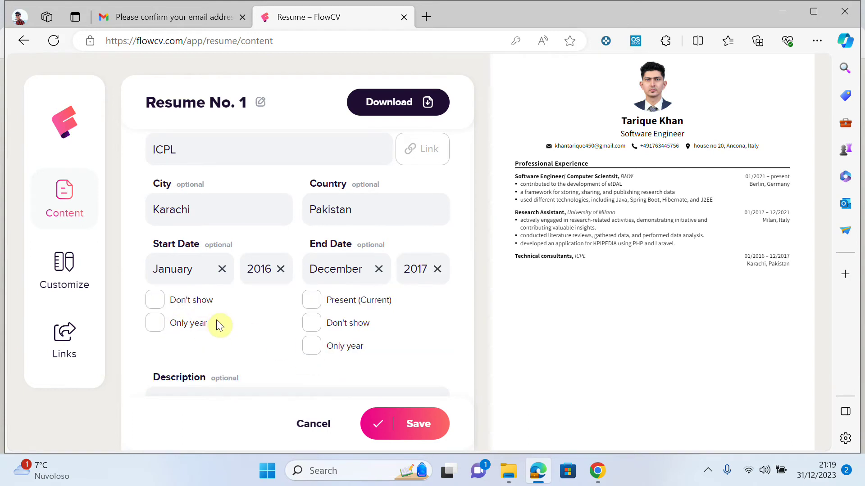
Paste the three duty lines from the older resume, bullet them, and save the entry
scroll(216, 323, down, 3)
click(235, 354)
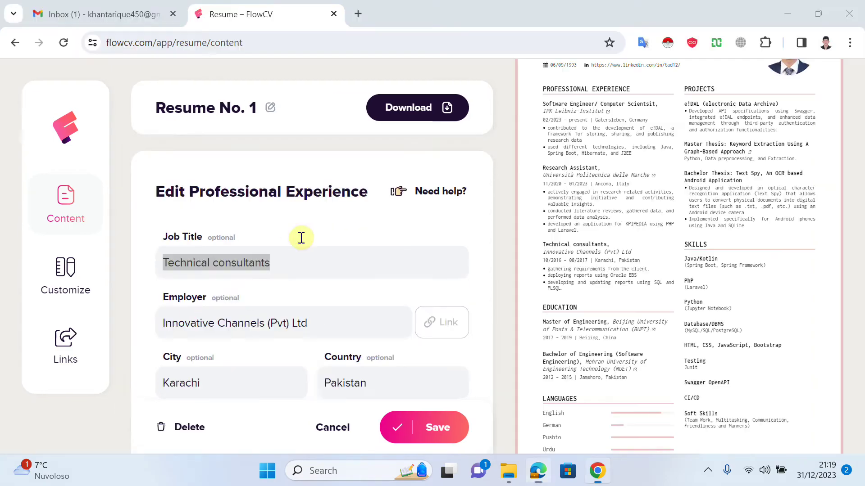
scroll(316, 280, down, 7)
key(ctrl+a)
key(ctrl+c)
click(241, 360)
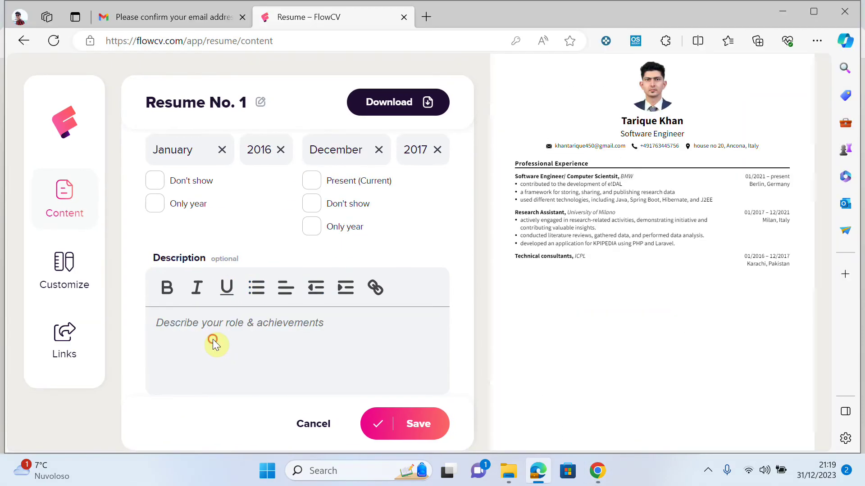
key(ctrl+v)
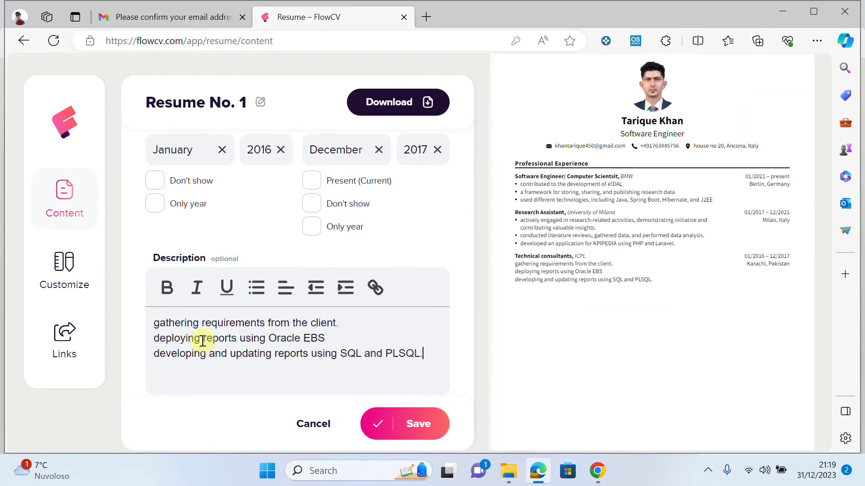
click(254, 295)
drag(153, 337, 163, 338)
click(258, 295)
click(152, 354)
click(415, 422)
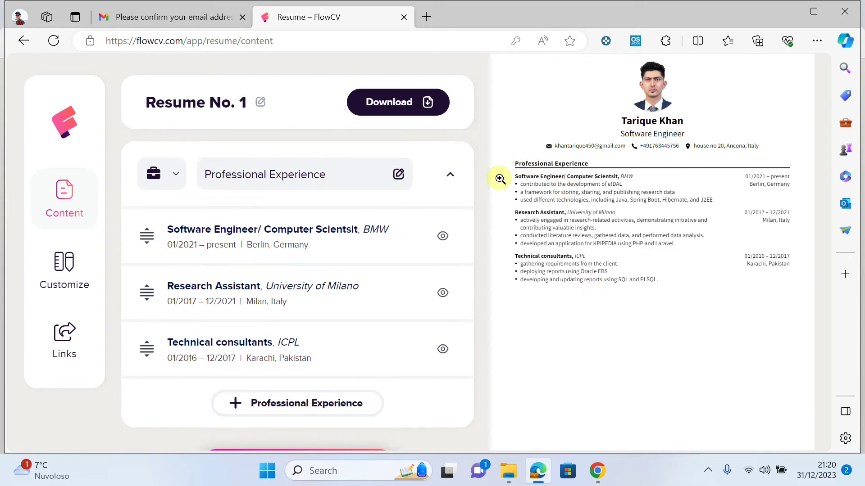
Add an Education section to the new resume
scroll(400, 283, down, 2)
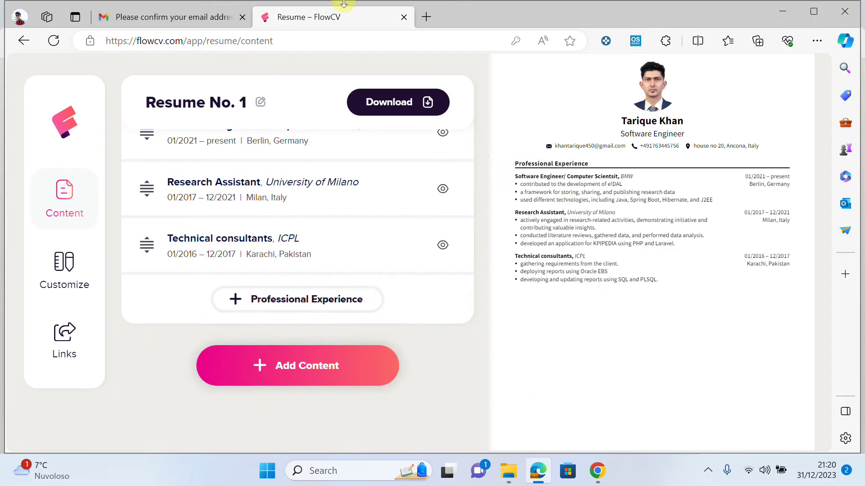
click(597, 472)
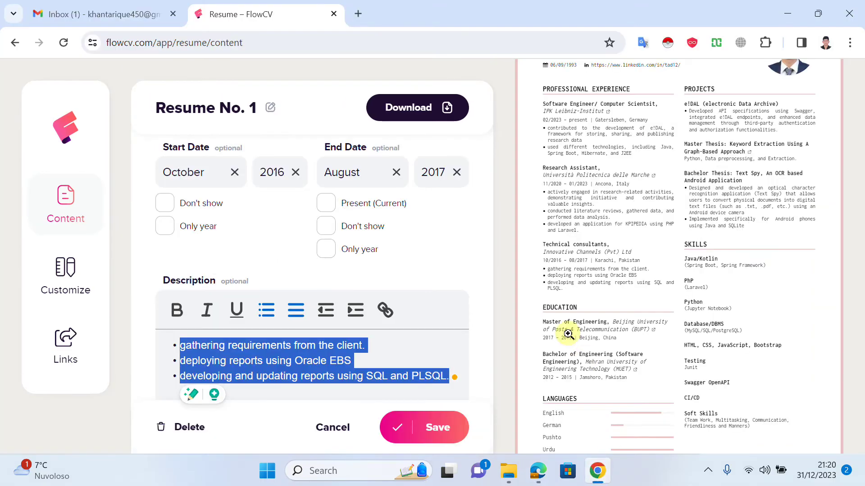
click(538, 471)
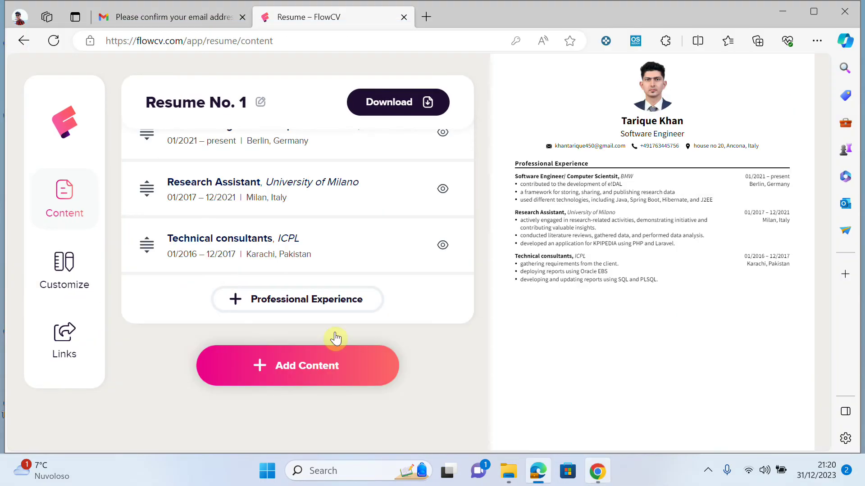
click(280, 362)
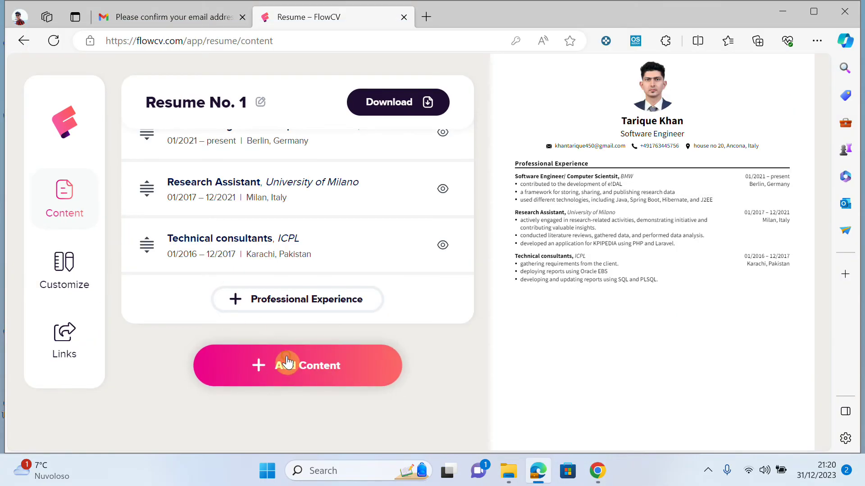
click(138, 199)
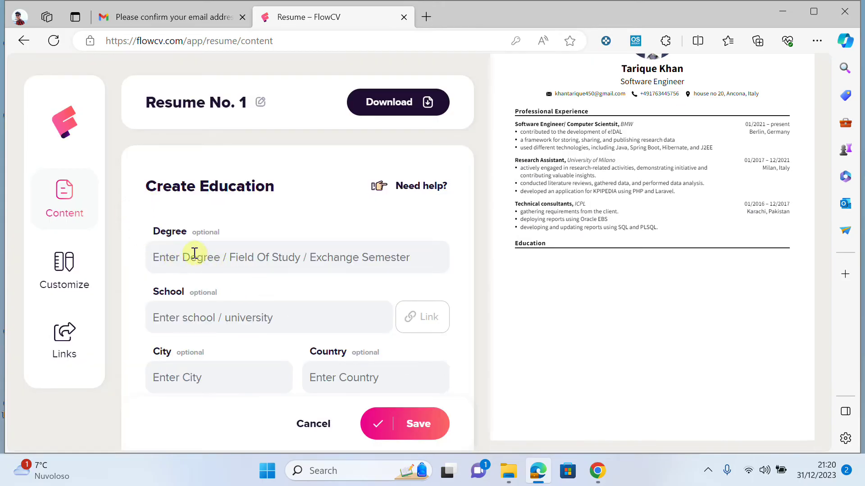
Enter Master Degree, school Beijing University, and city Beijing without a school link
text(Mas)
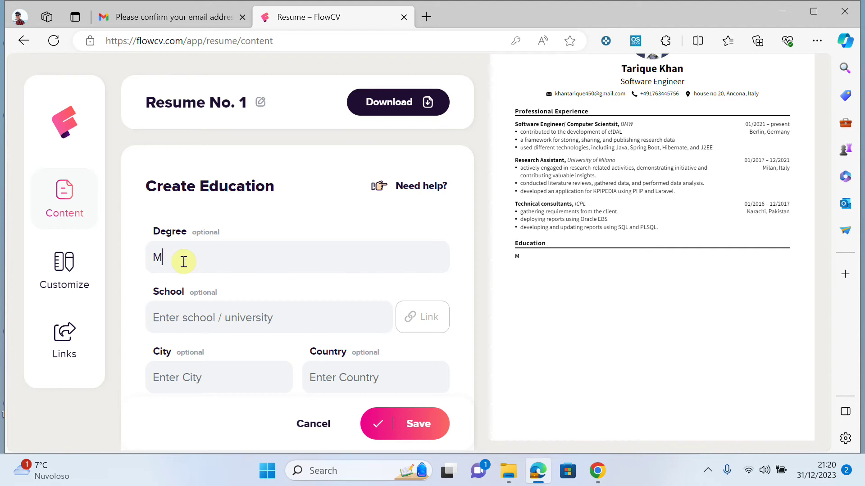
key(BackSpace)
key(BackSpace)
key(BackSpace)
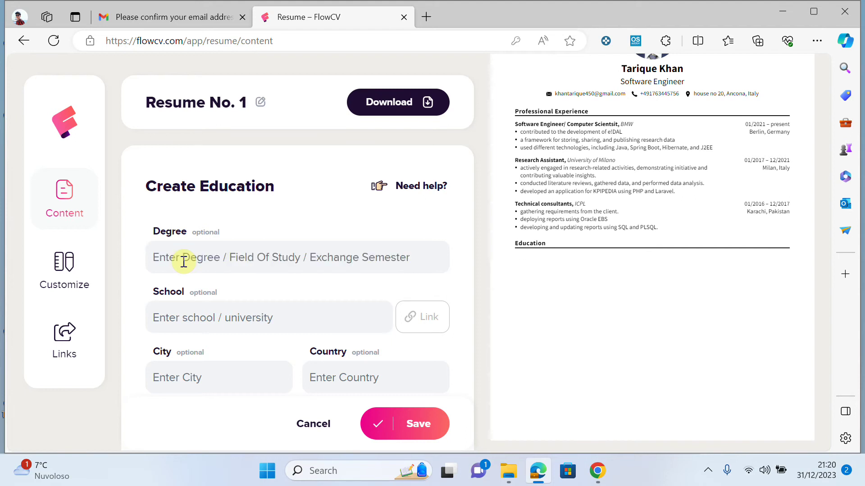
text(Master Degree)
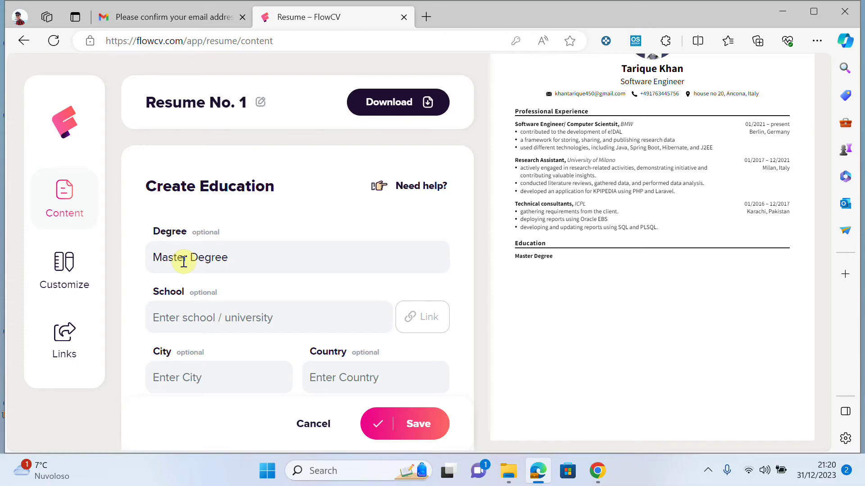
text(Beijing University)
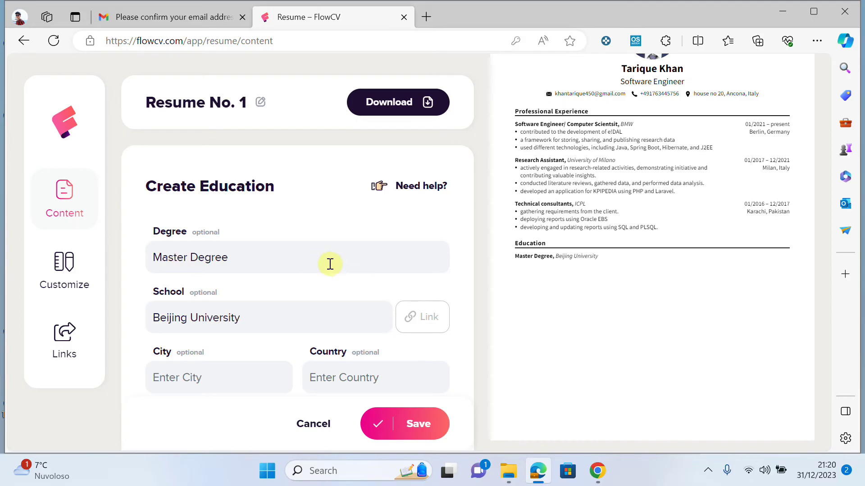
click(425, 318)
click(277, 351)
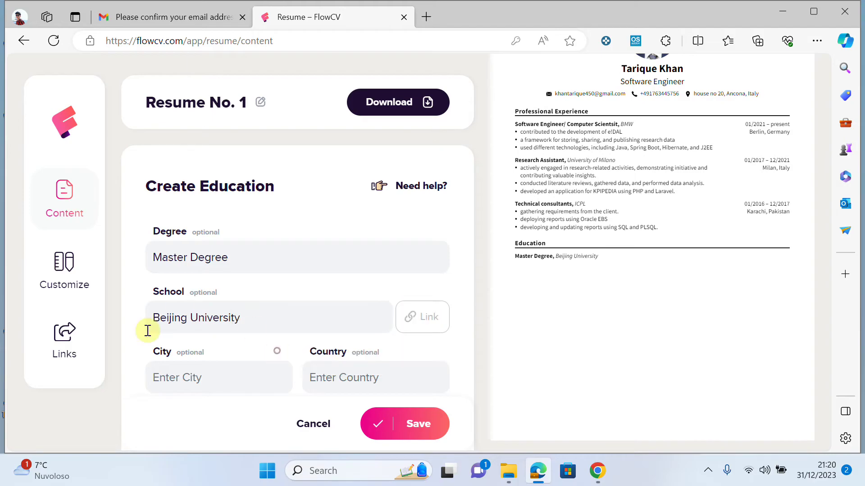
click(195, 382)
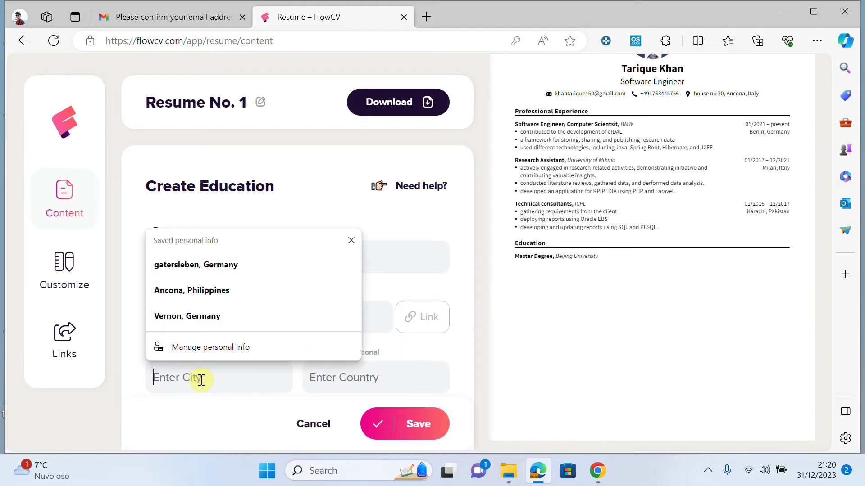
text(Beijing)
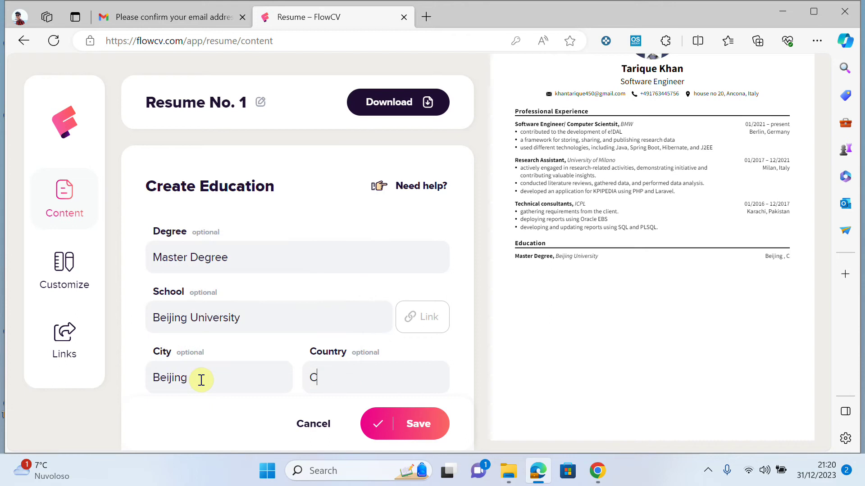
Set the education dates from January 2017 to December 2019
scroll(231, 322, down, 7)
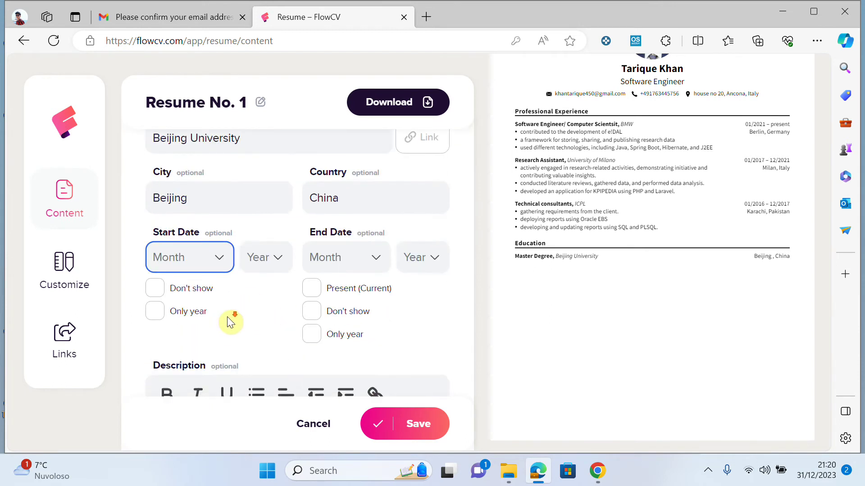
scroll(214, 309, up, 2)
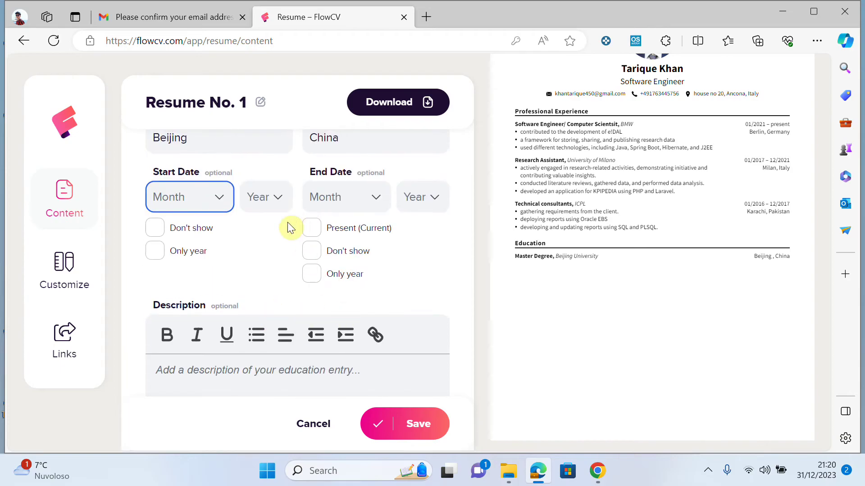
click(204, 202)
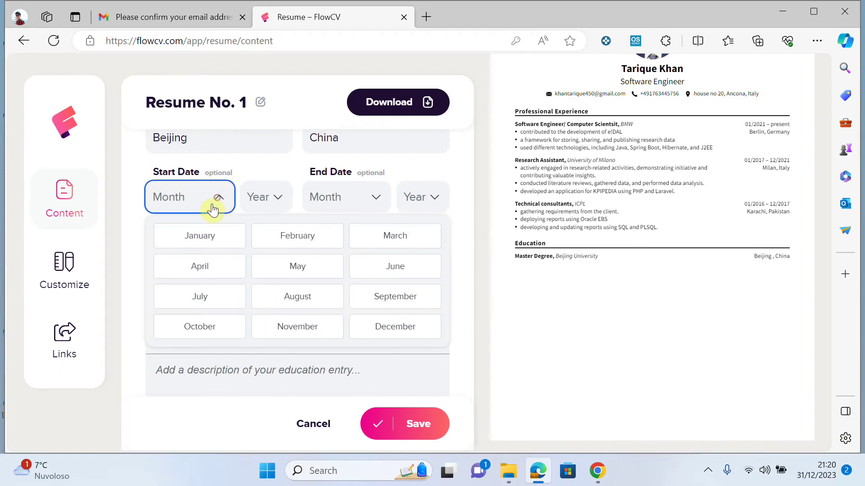
click(208, 246)
click(266, 209)
click(266, 207)
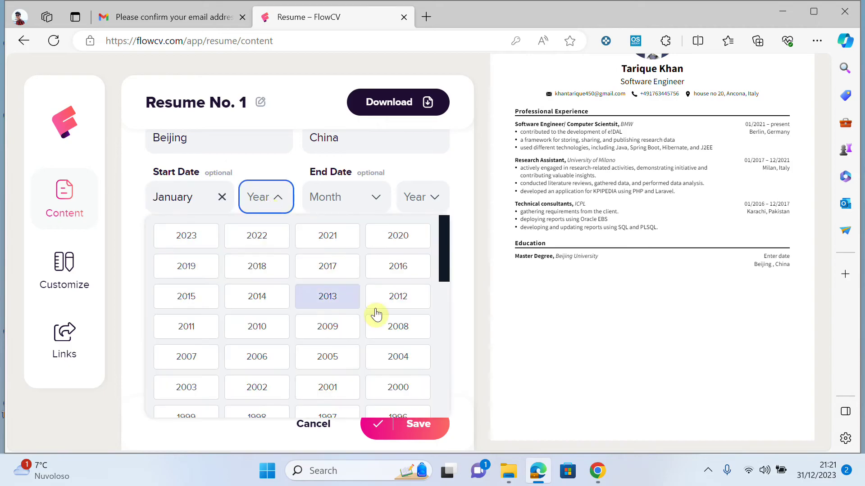
click(339, 268)
click(339, 197)
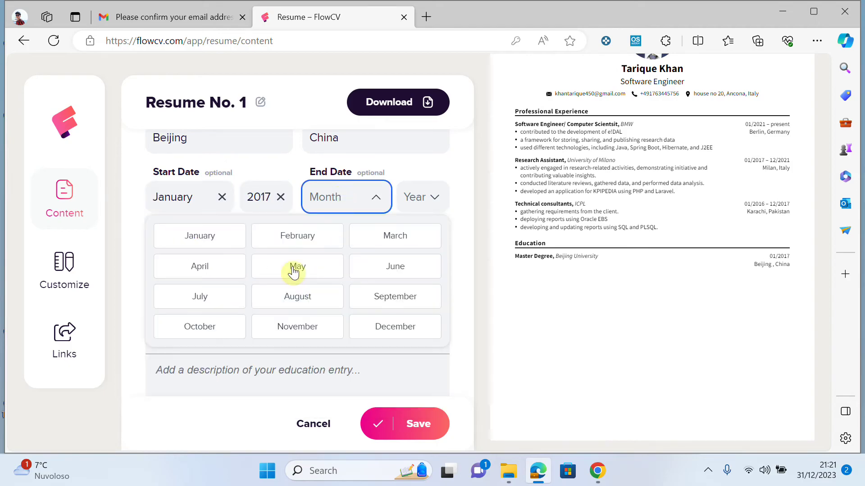
click(395, 326)
click(414, 197)
click(414, 197)
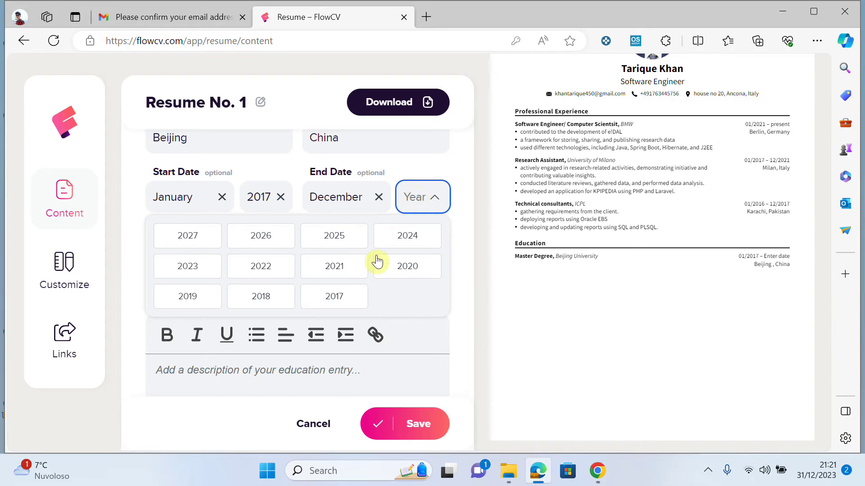
click(195, 296)
In the reference resume, save the open entry and review the Master of Engineering education entry
scroll(203, 308, down, 4)
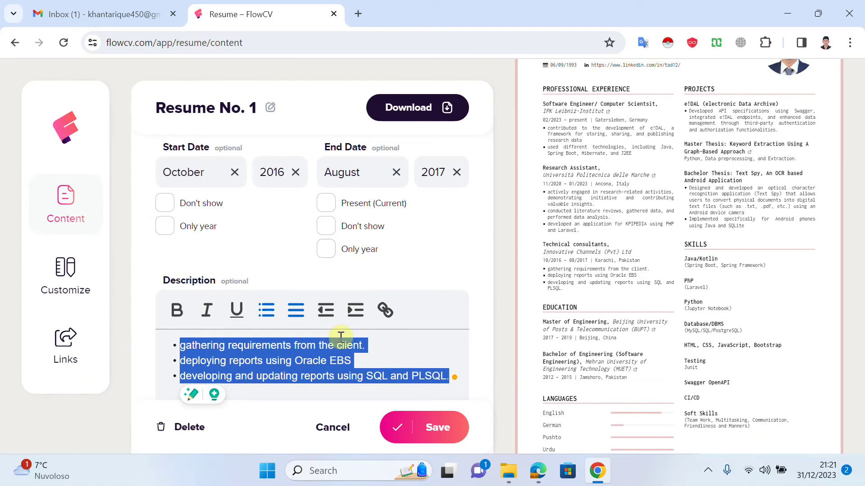
click(439, 430)
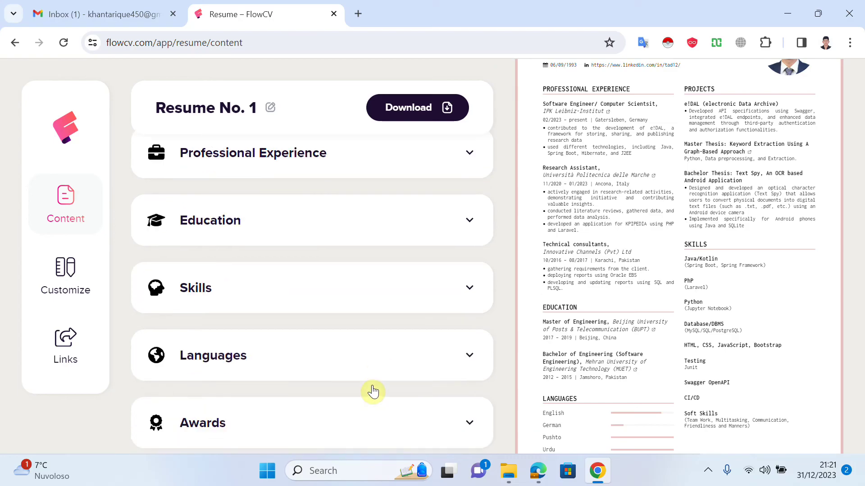
scroll(316, 356, up, 2)
click(275, 323)
scroll(261, 324, down, 3)
scroll(218, 278, up, 3)
scroll(404, 332, down, 1)
click(299, 322)
scroll(299, 322, down, 4)
scroll(270, 329, down, 4)
scroll(265, 314, up, 6)
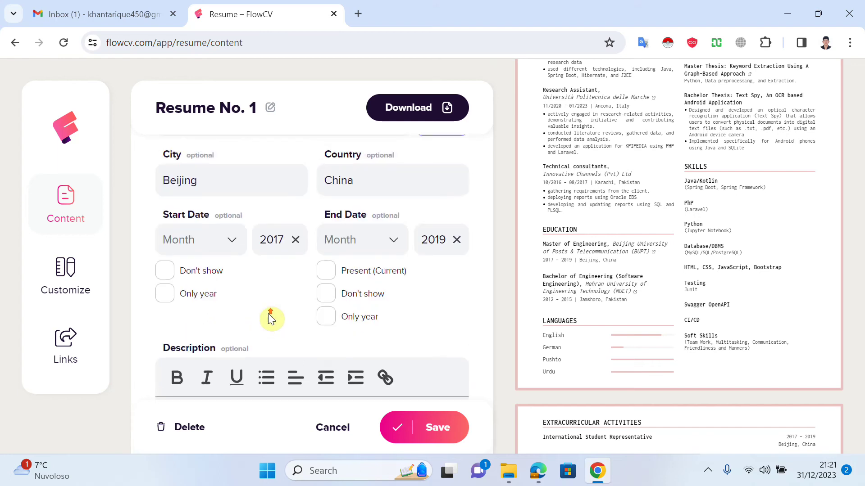
scroll(428, 300, down, 5)
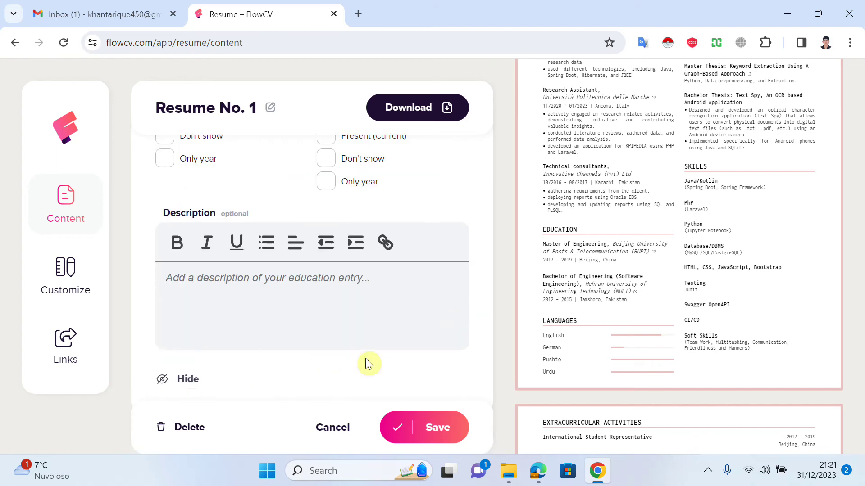
click(333, 420)
scroll(372, 370, down, 8)
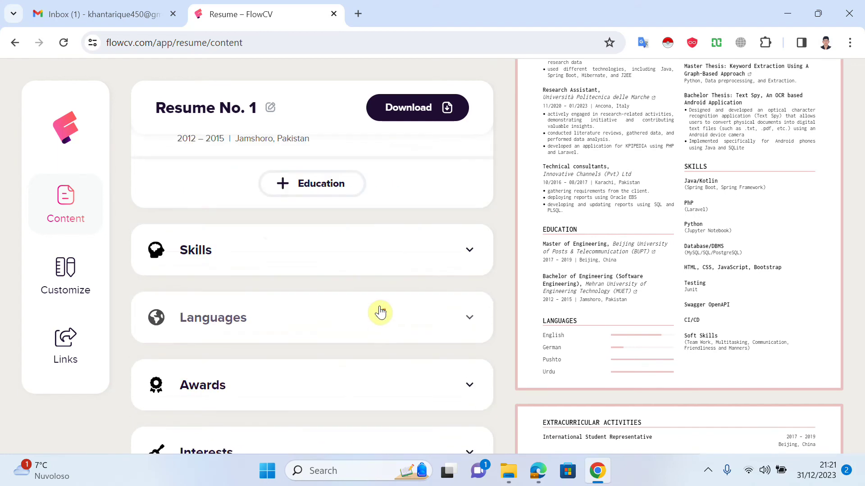
Save the Master Degree entry and begin a second education entry
click(538, 471)
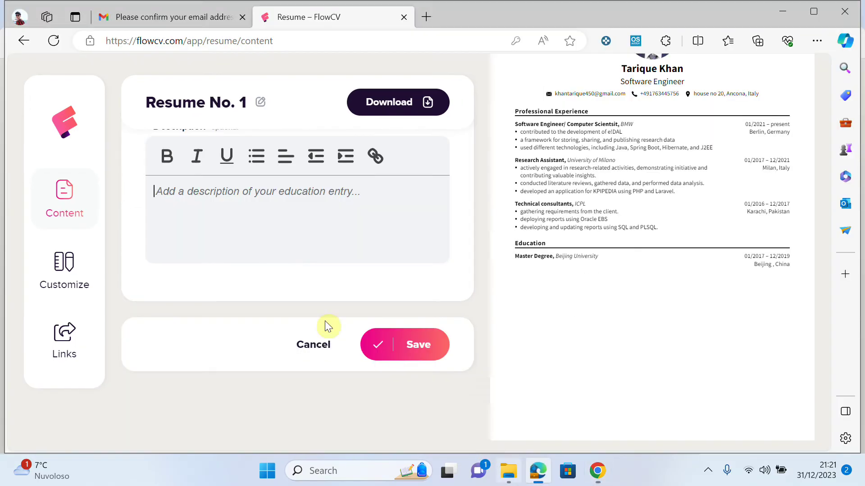
click(421, 352)
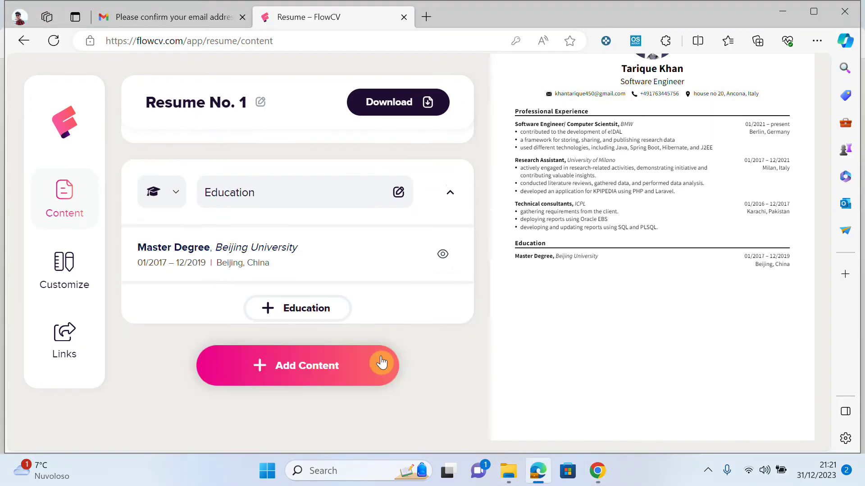
click(299, 305)
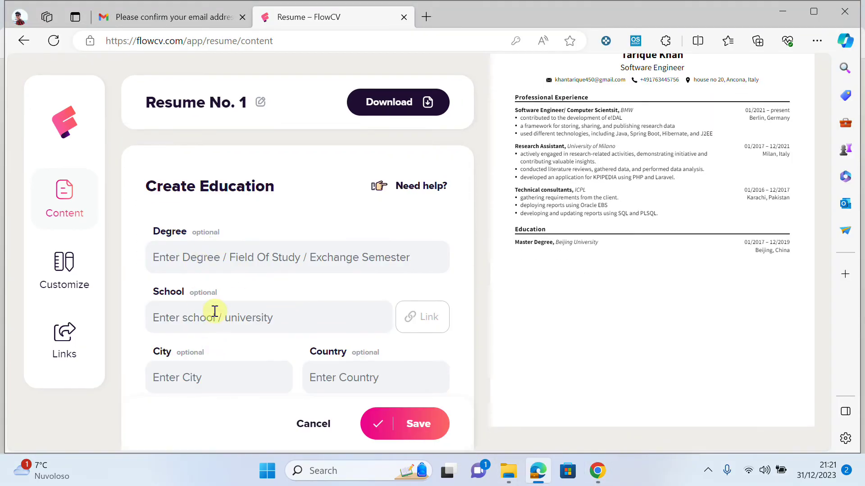
Copy in the degree Bachelor of Engineering (Software Engineering) from the reference resume
text(Bachelo)
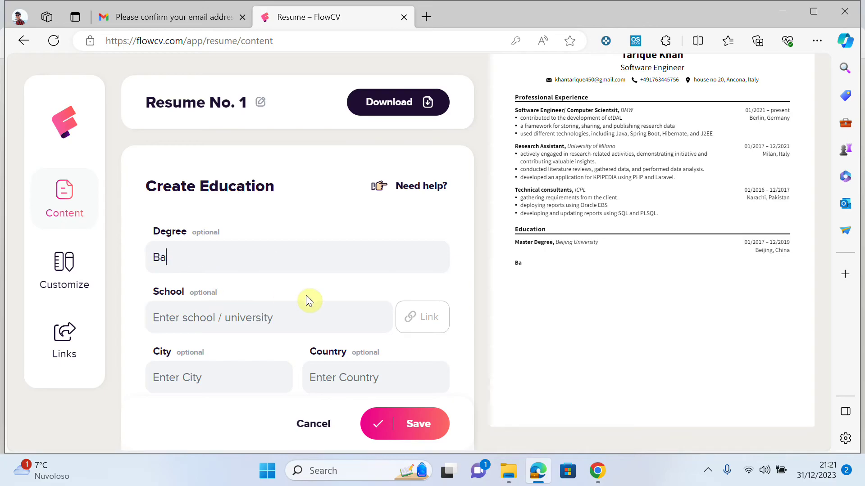
text(r)
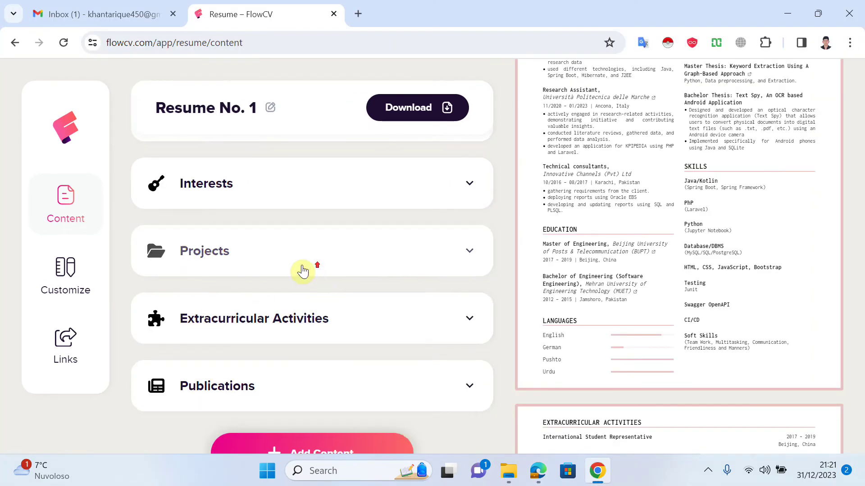
scroll(303, 270, up, 10)
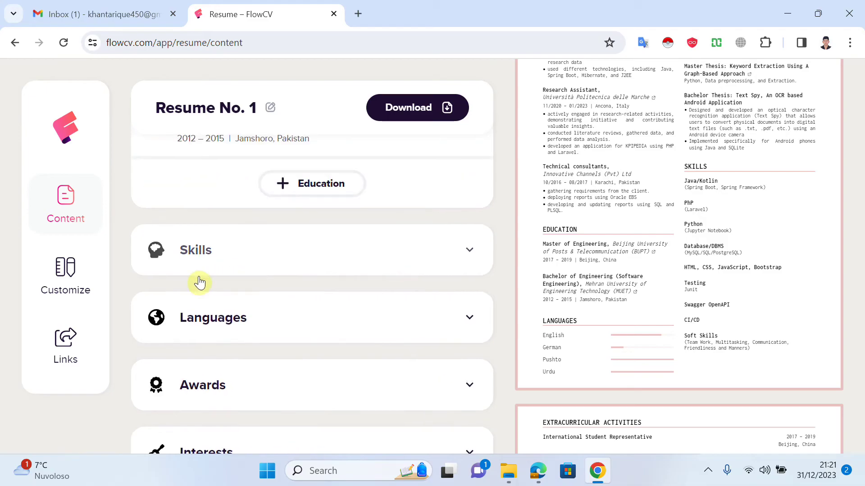
click(236, 307)
click(231, 261)
triple_click(231, 262)
key(ctrl+c)
key(alt+Tab)
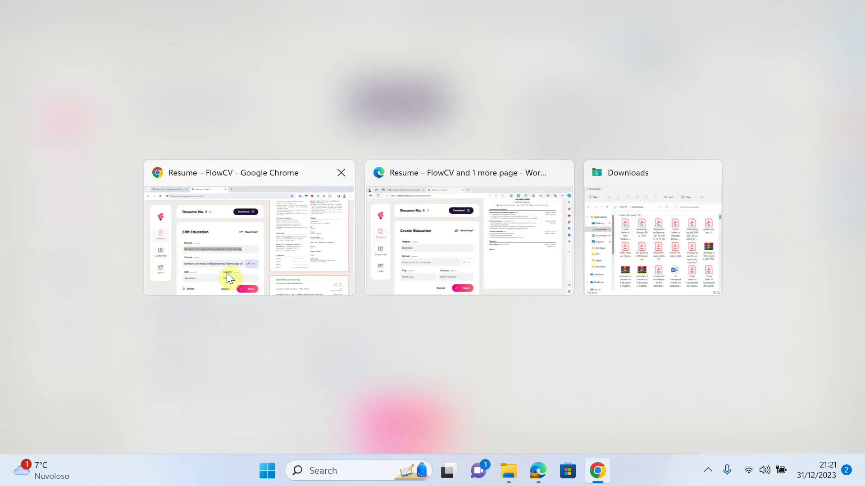
key(ctrl+v)
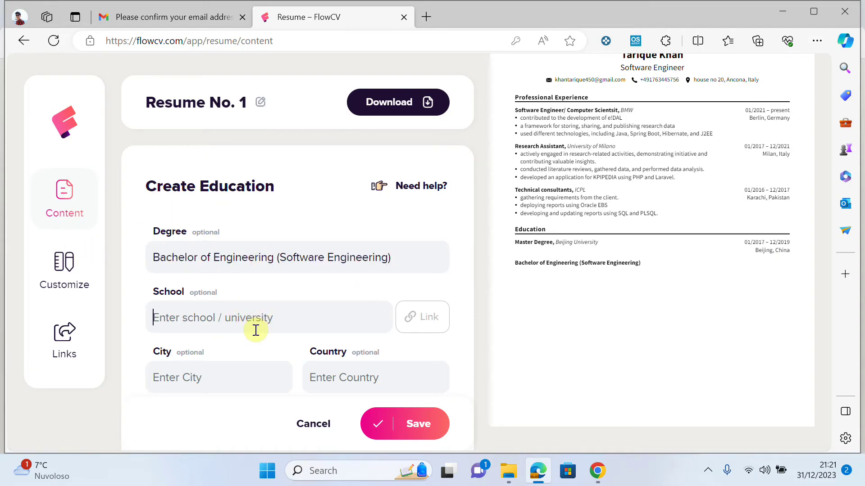
Copy in the school name Mehran University of Engineering Technology (MUET)
key(alt+Tab)
triple_click(279, 325)
key(ctrl+c)
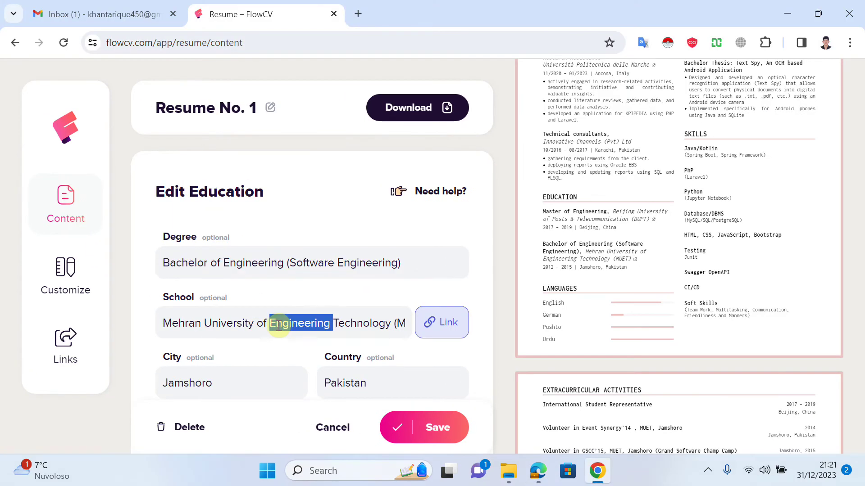
key(alt+Tab)
click(239, 318)
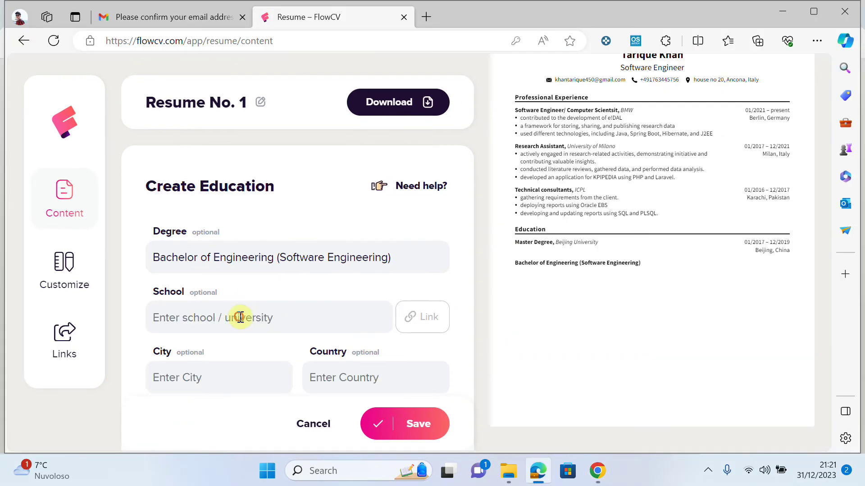
key(ctrl+v)
click(431, 320)
key(alt+Tab)
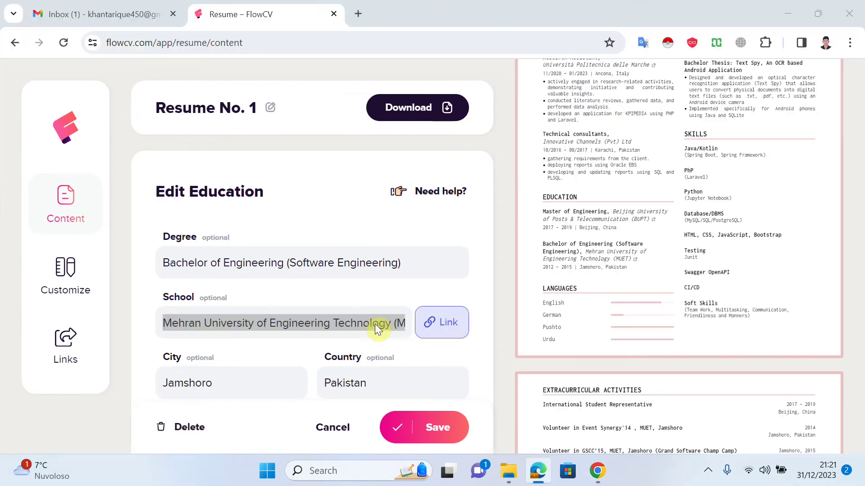
click(448, 320)
key(ctrl+a)
key(ctrl+c)
key(alt+Tab)
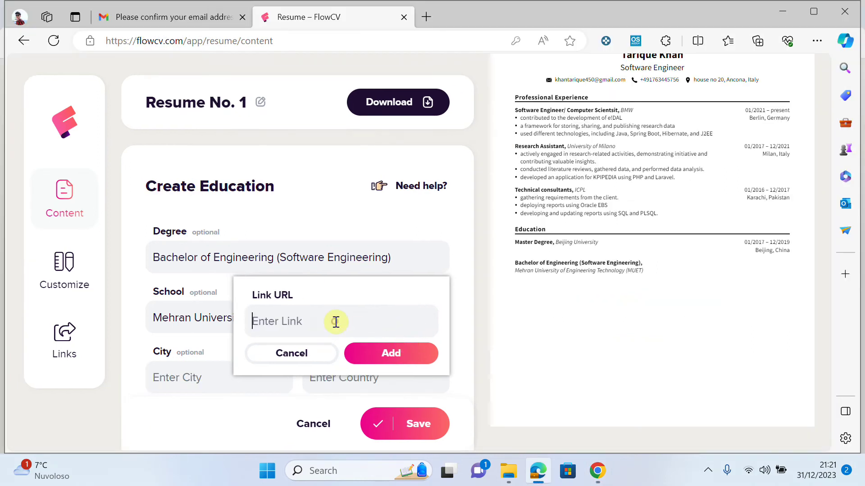
key(ctrl+v)
click(383, 354)
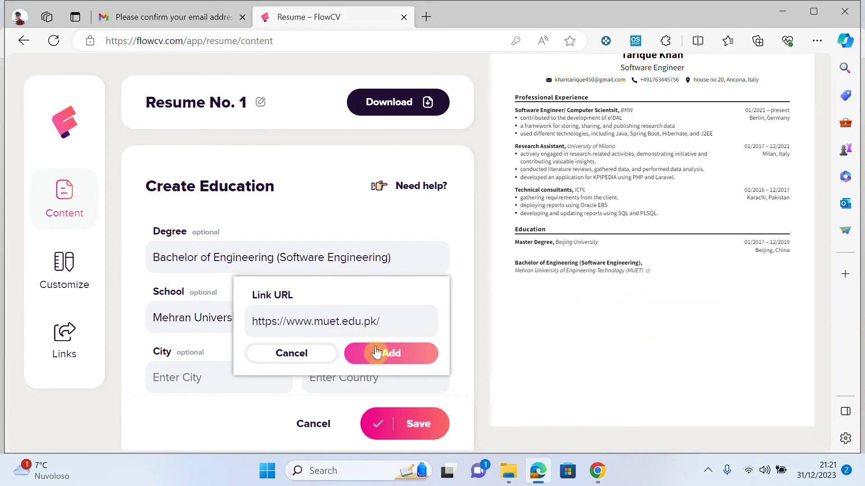
click(399, 354)
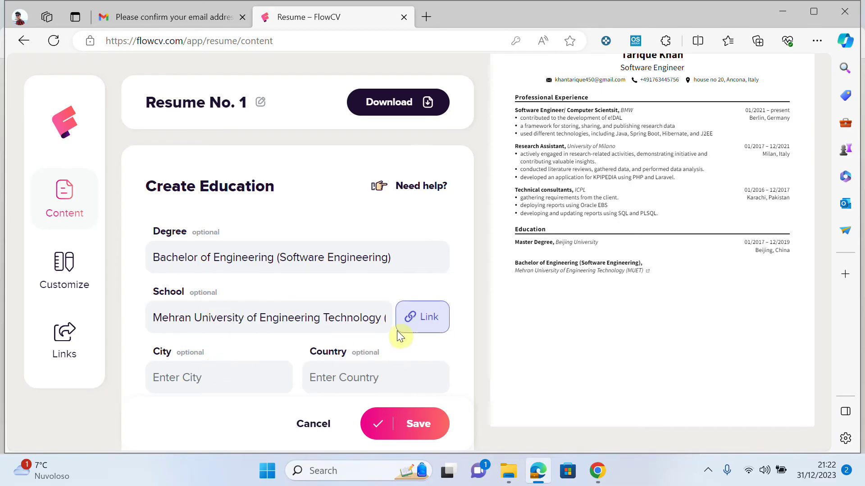
Enter Jamshoro as the city and Pakistan as the country for the Bachelor of Engineering entry
scroll(299, 356, down, 3)
click(195, 263)
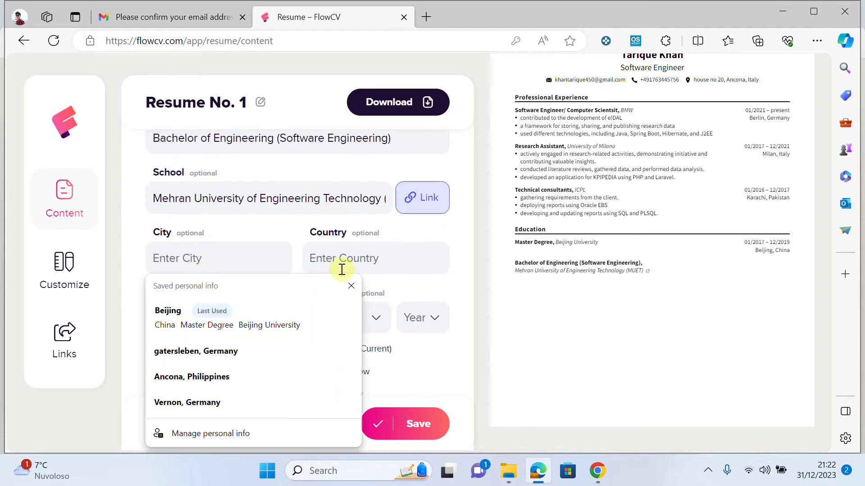
text(Jamshoro)
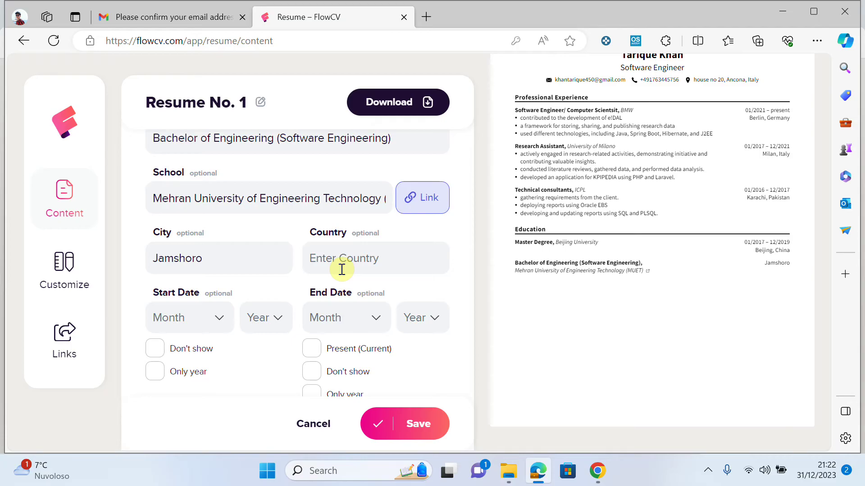
click(341, 270)
text(Pakistan)
key(Tab)
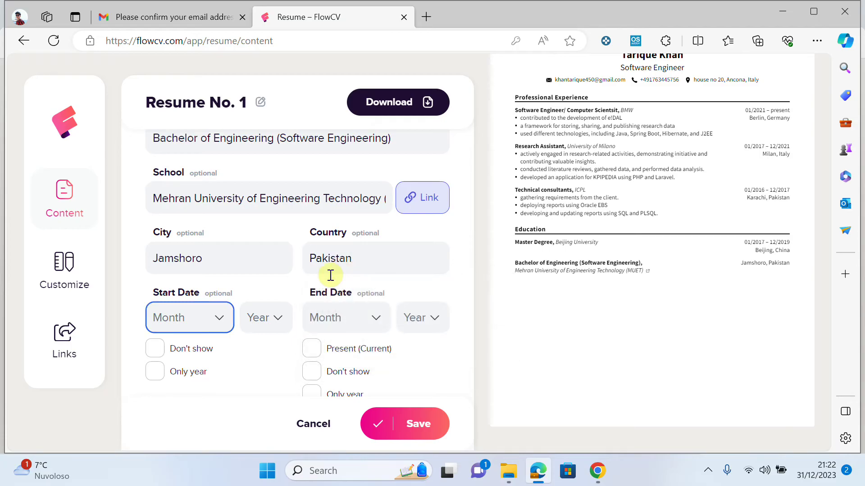
Set the start date to January 2012
click(206, 315)
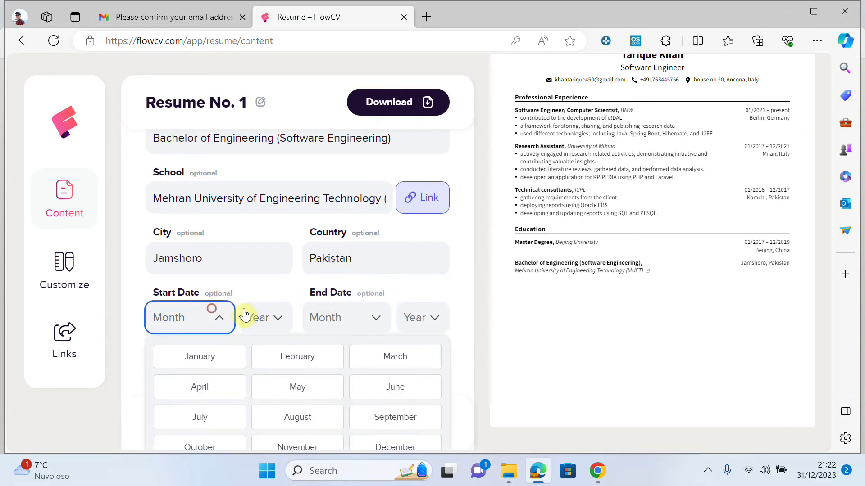
click(205, 360)
click(258, 320)
click(258, 324)
scroll(255, 316, down, 1)
click(255, 258)
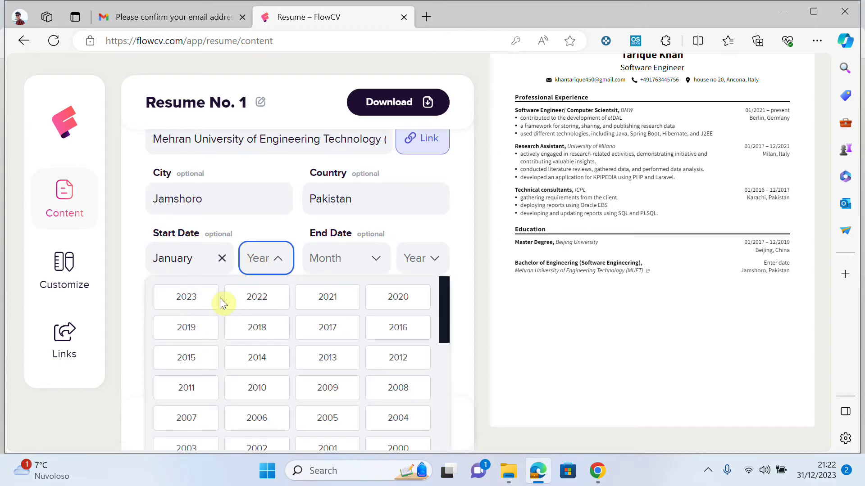
scroll(260, 315, down, 2)
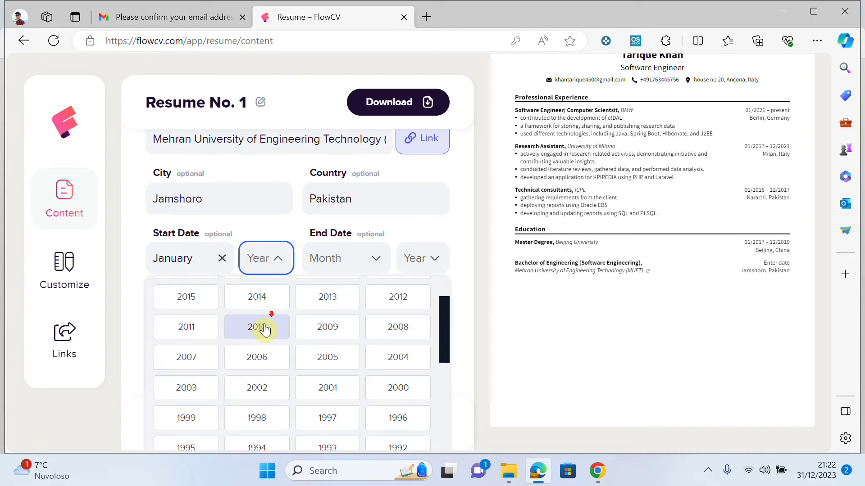
click(392, 306)
Set the end date to December 2015 and save the entry
click(341, 261)
click(381, 387)
click(414, 270)
click(414, 270)
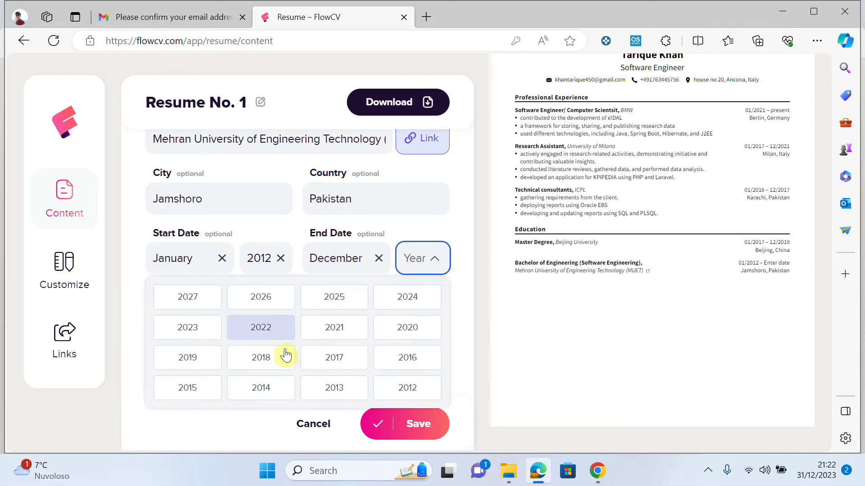
click(190, 383)
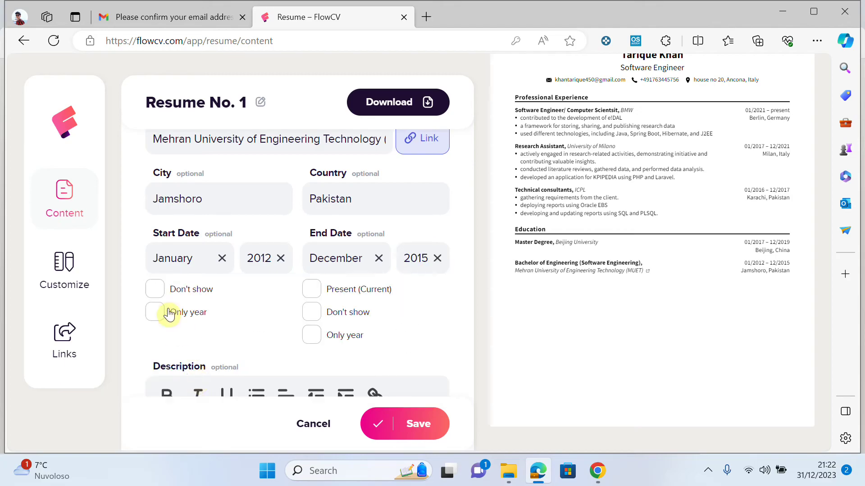
scroll(180, 316, down, 3)
scroll(212, 243, up, 1)
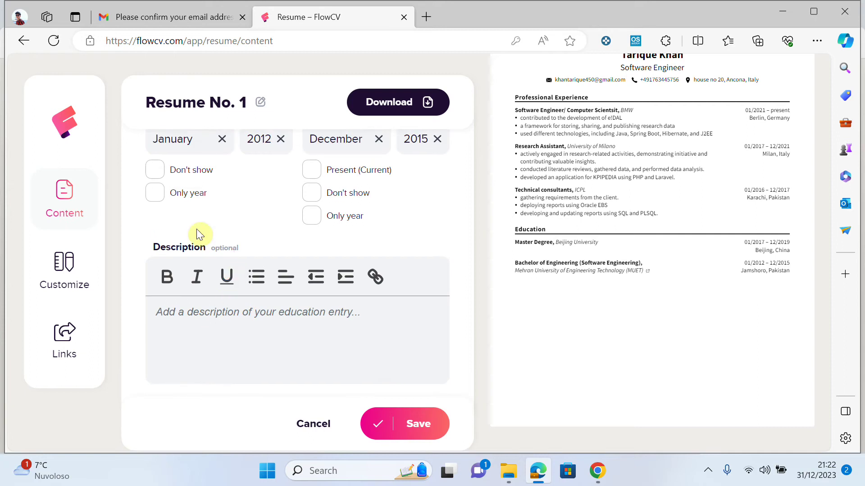
click(396, 424)
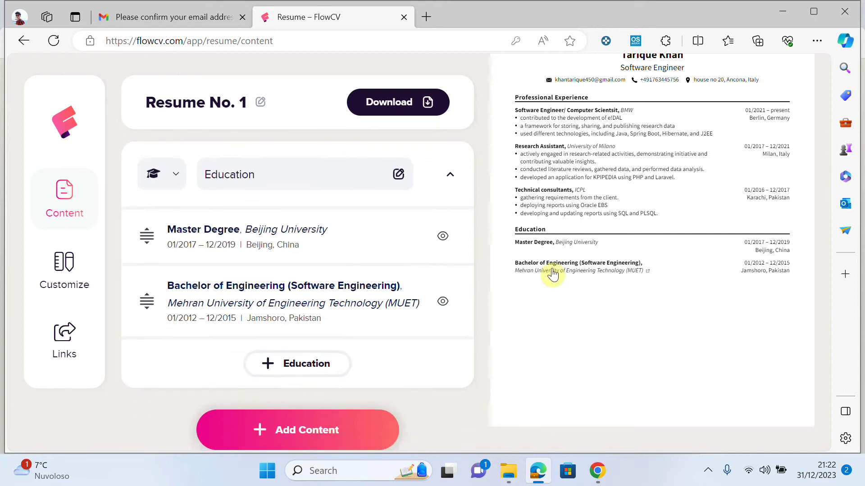
Replace the degree name 'Master Degree' with 'Master of Engineering' and save the entry
click(269, 248)
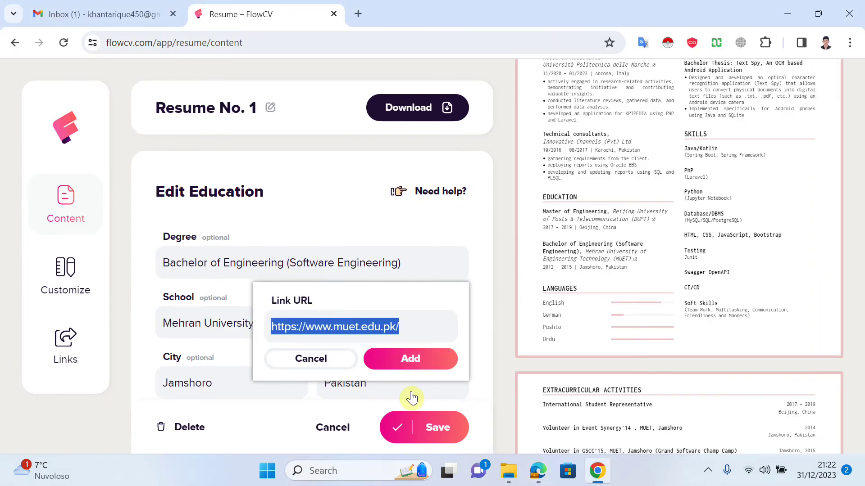
click(448, 439)
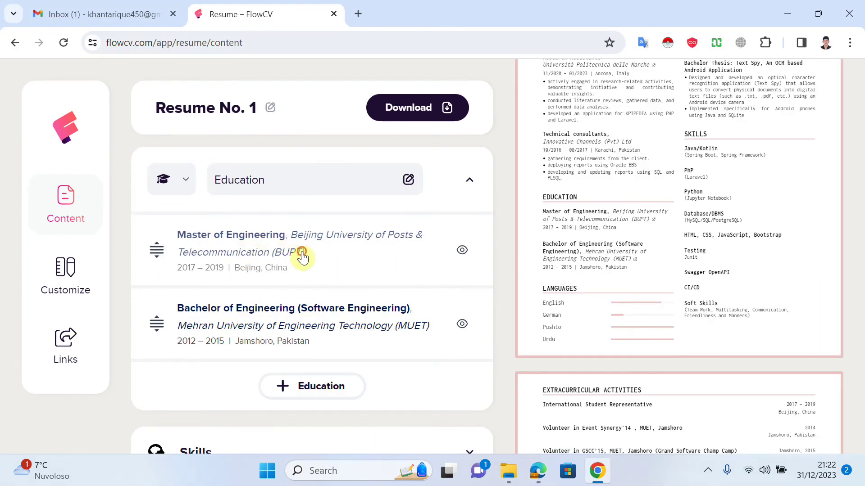
click(299, 254)
triple_click(249, 265)
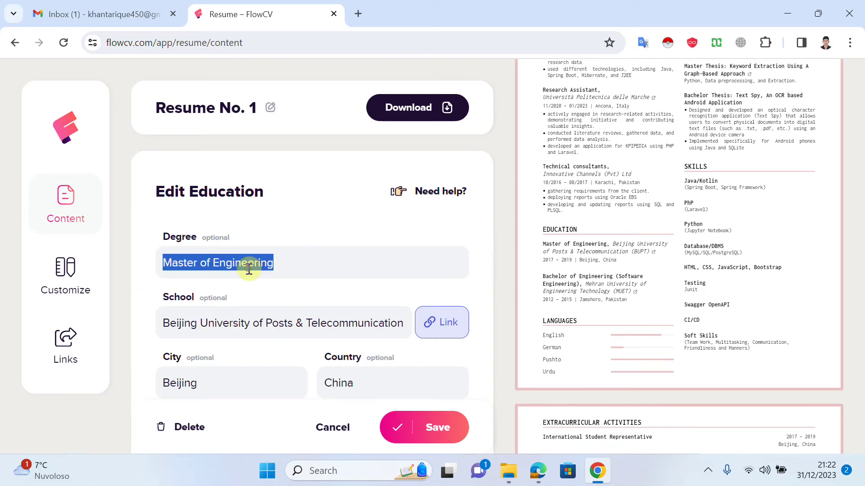
key(alt+Tab)
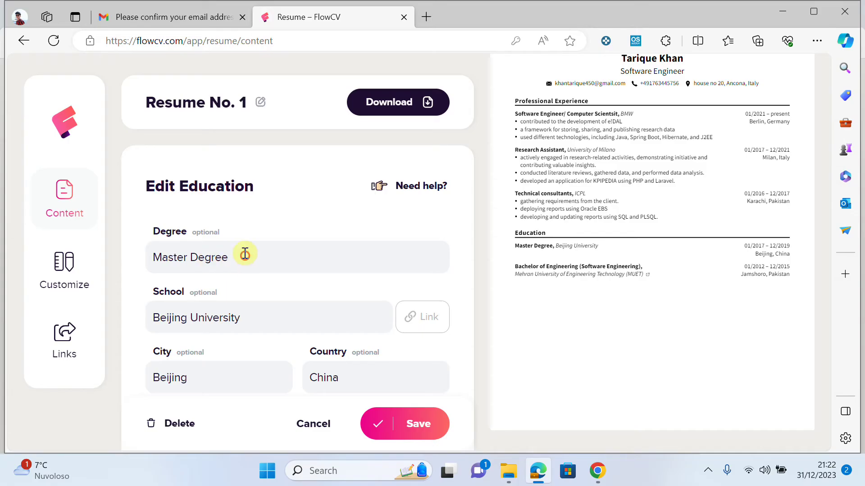
drag(245, 253, 156, 237)
text(Master of Engineering)
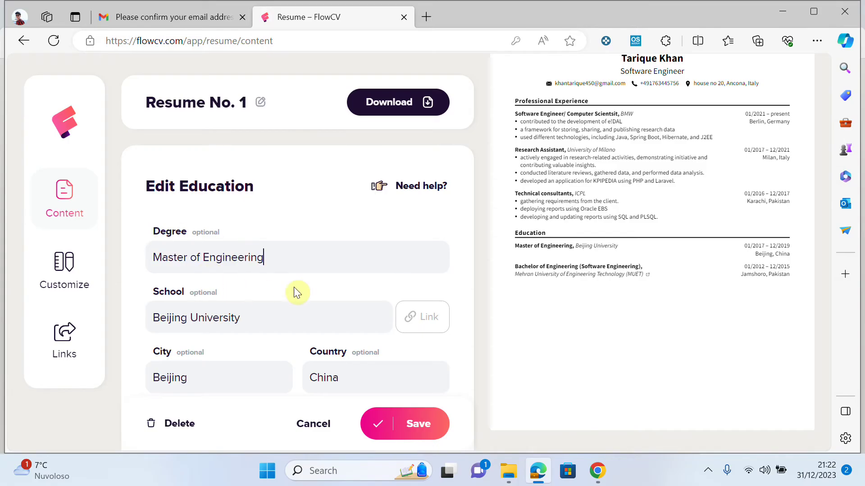
click(419, 426)
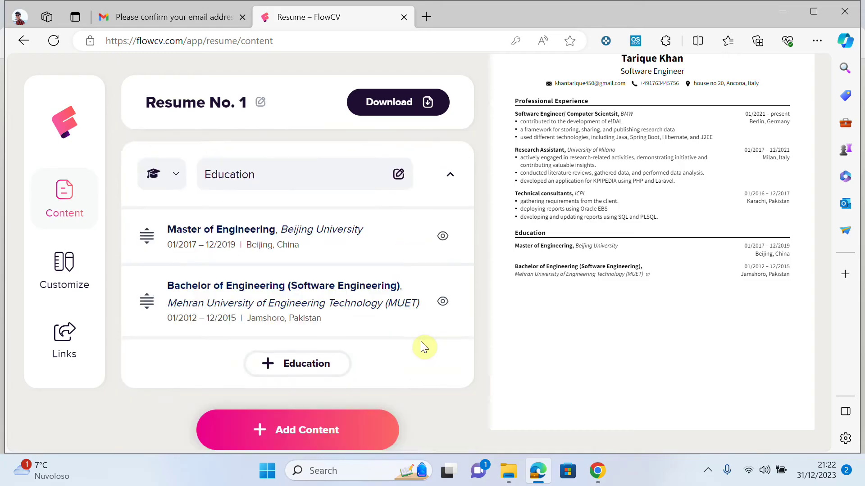
Close the reference education form and show the Add Content section types (Project, Course, Award, Publication)
scroll(635, 245, up, 3)
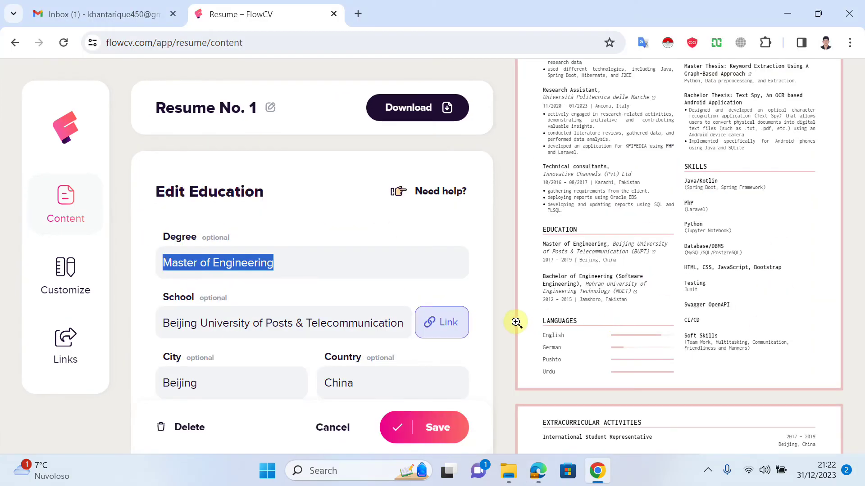
click(417, 423)
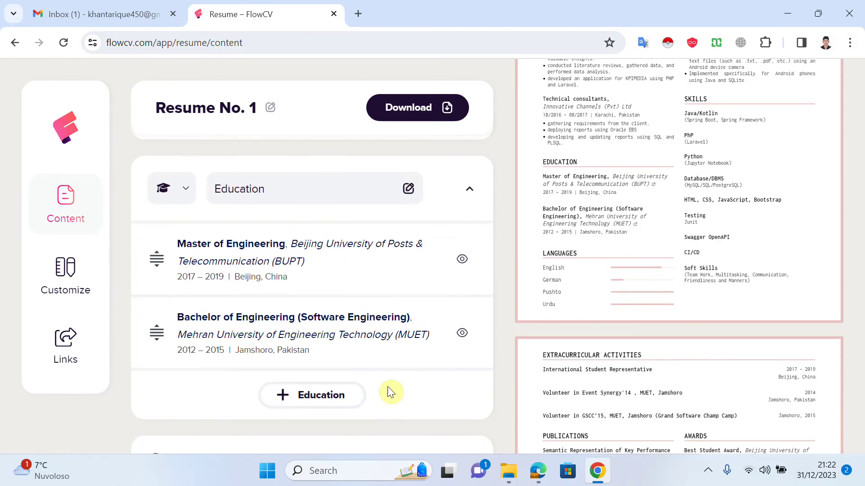
scroll(628, 283, up, 3)
scroll(580, 400, down, 2)
scroll(695, 367, up, 4)
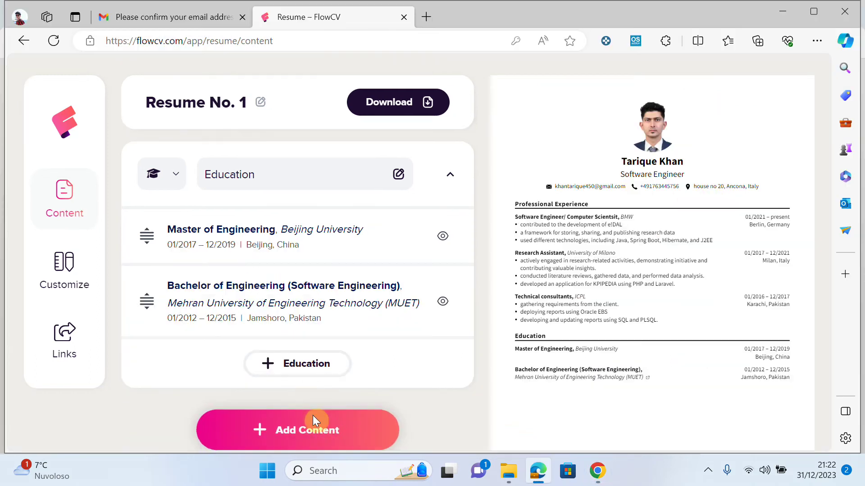
click(316, 426)
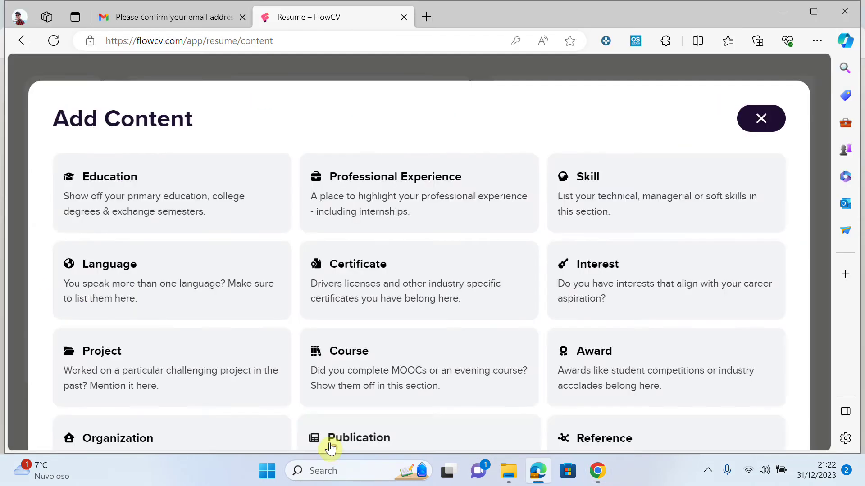
click(750, 117)
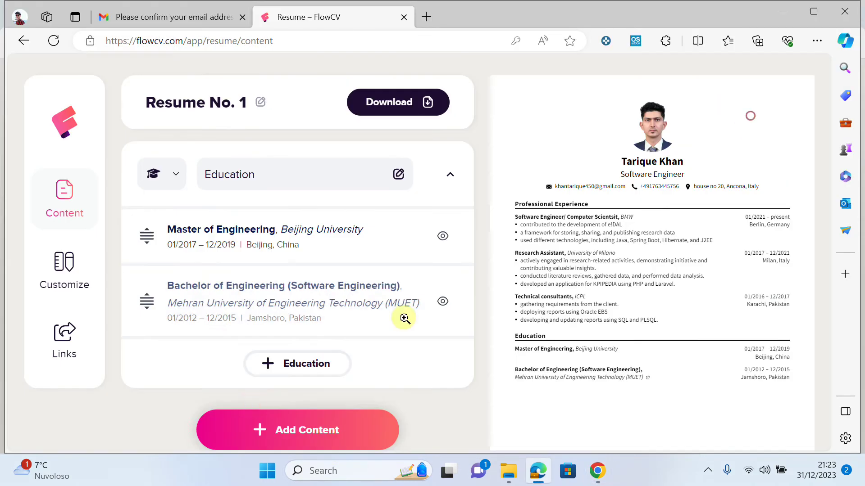
click(268, 431)
Start a new Project entry and find the Projects section in the reference resume
scroll(172, 349, down, 1)
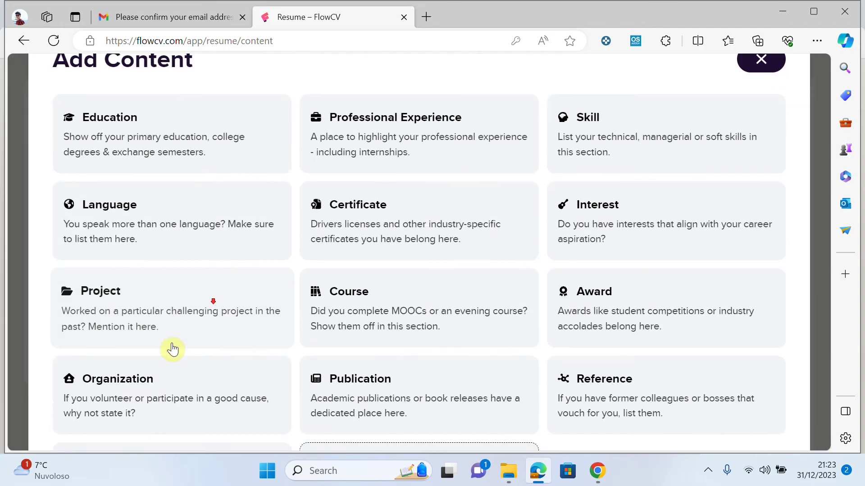
click(172, 347)
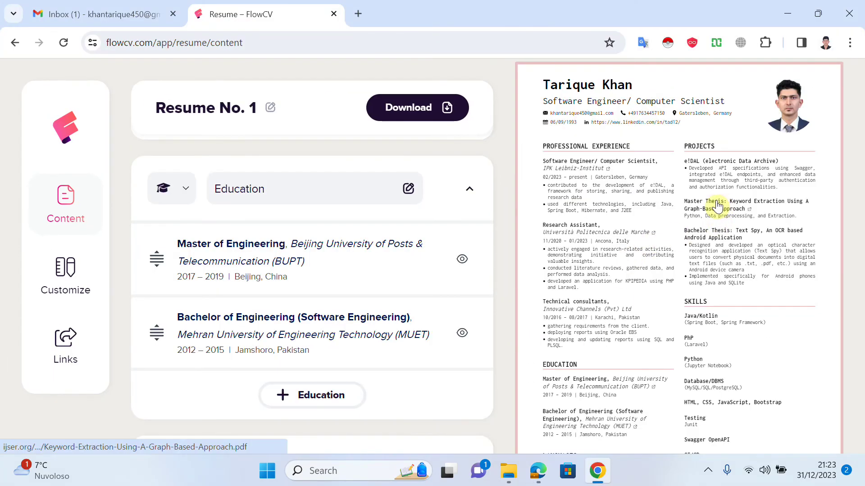
click(750, 217)
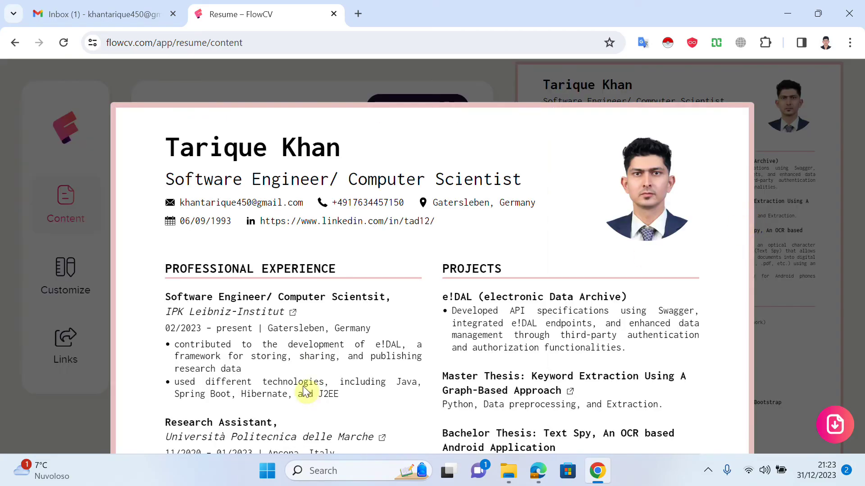
scroll(558, 314, down, 4)
scroll(590, 344, up, 3)
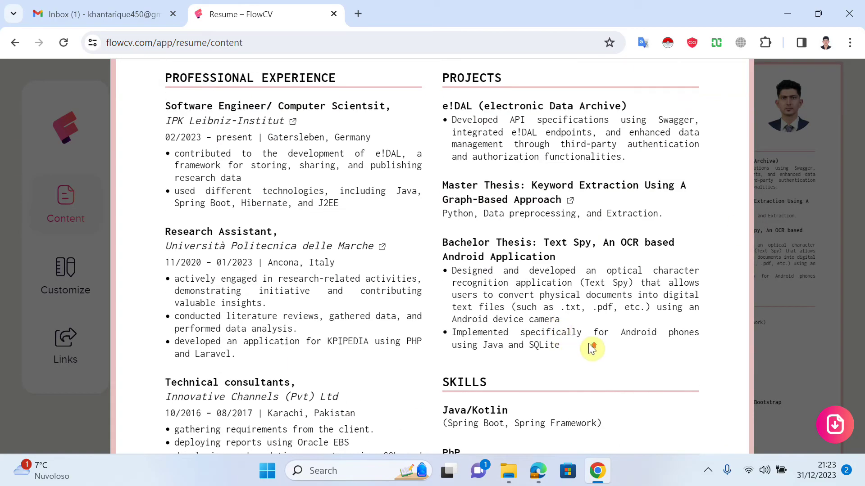
scroll(571, 326, down, 2)
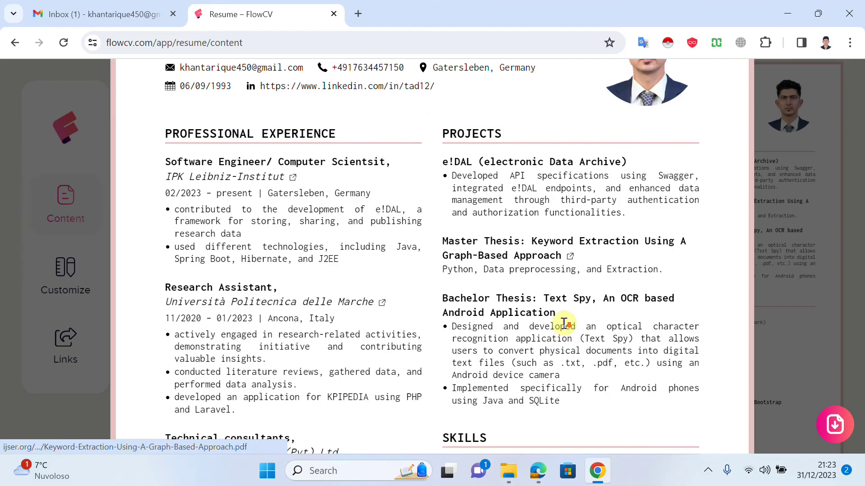
click(793, 279)
scroll(428, 266, down, 3)
scroll(423, 274, up, 5)
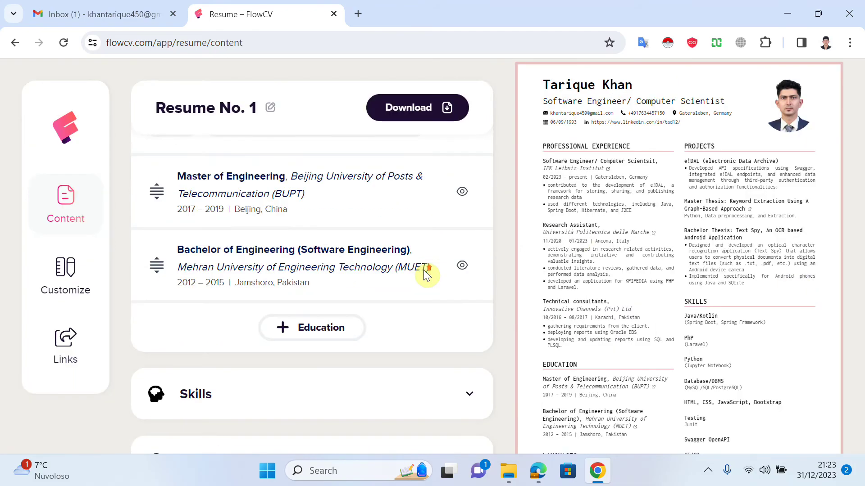
scroll(419, 284, down, 5)
scroll(270, 324, down, 2)
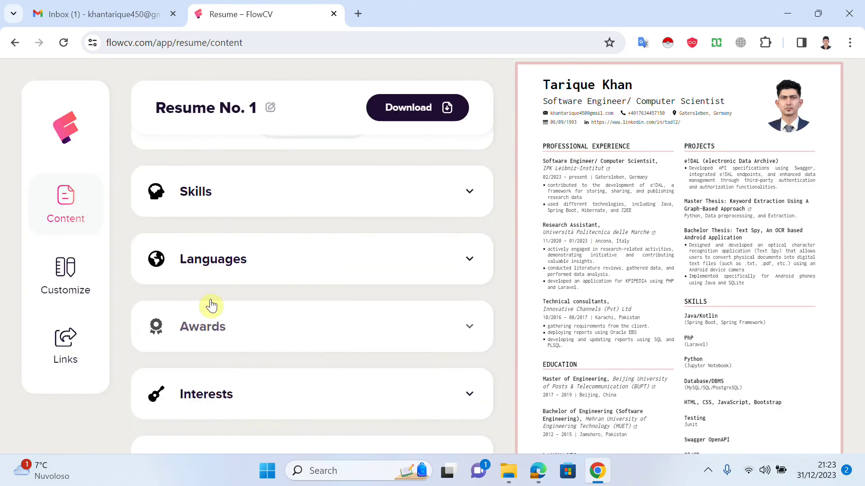
scroll(275, 364, down, 3)
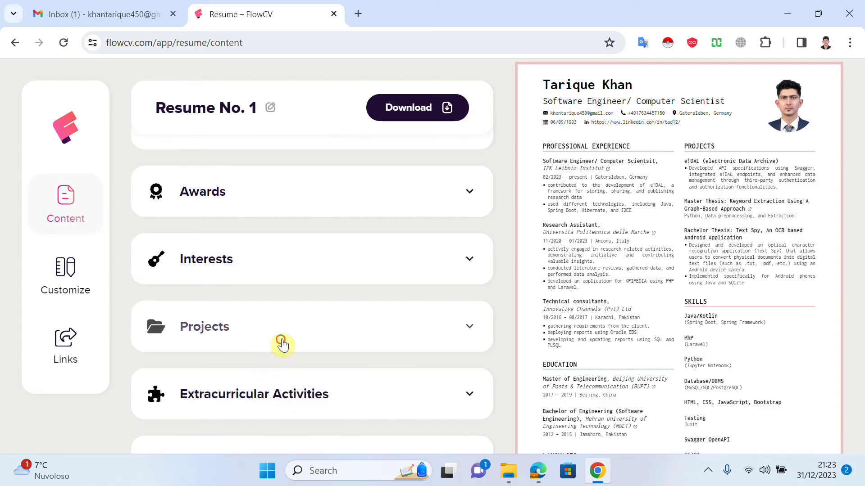
click(282, 342)
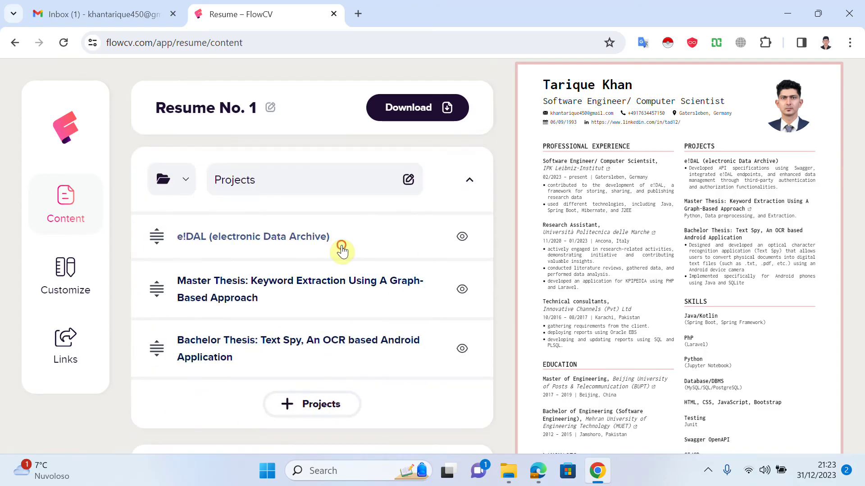
Copy the e!DAL (electronic Data Archive) title from the reference into the new project
click(340, 248)
drag(171, 256, 96, 275)
key(ctrl+c)
key(alt+Tab)
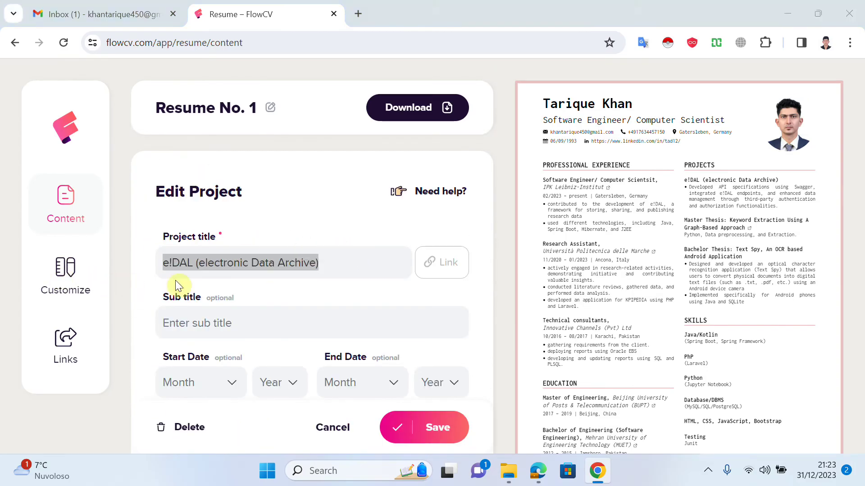
key(ctrl+v)
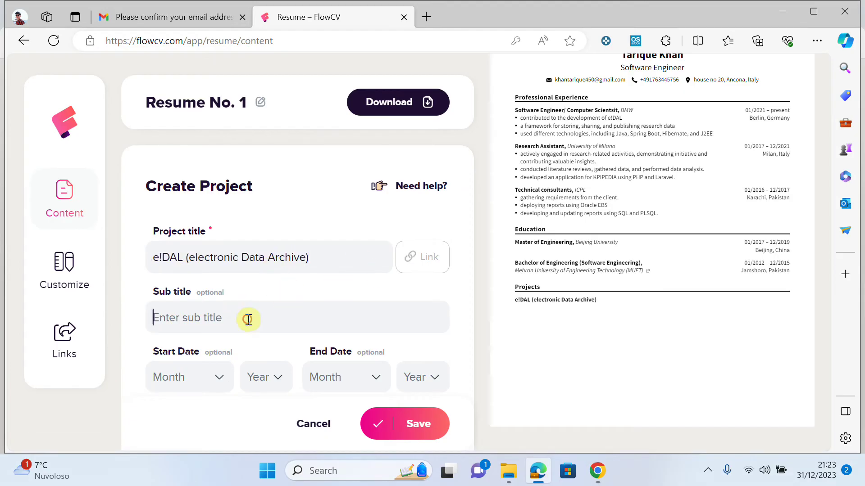
key(alt+Tab)
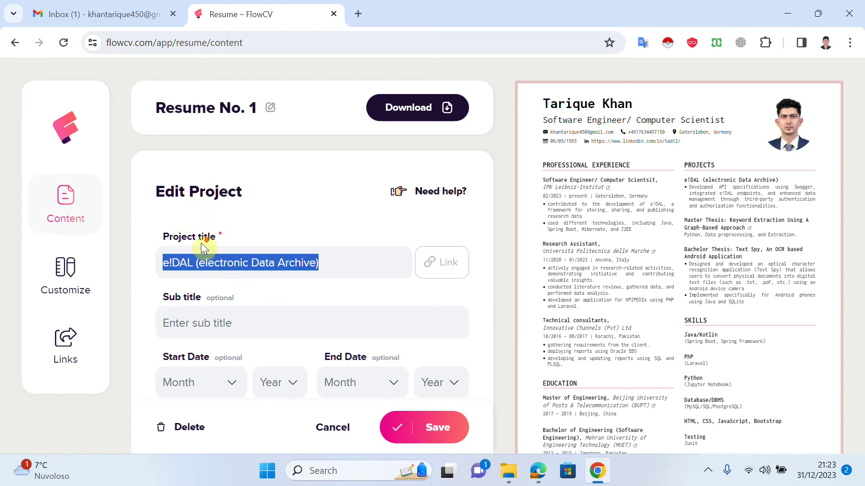
Paste the e!DAL Swagger API description, format it as a bullet point, and save
scroll(262, 247, down, 5)
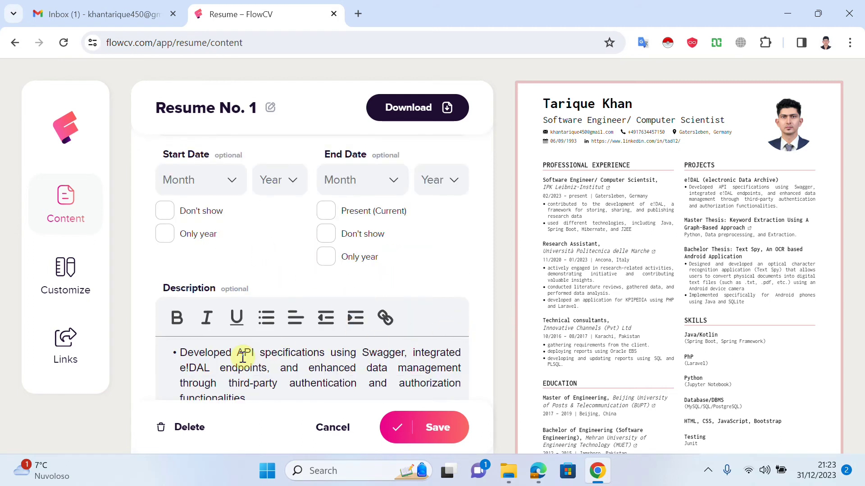
drag(171, 354, 285, 411)
key(ctrl+c)
scroll(288, 387, down, 1)
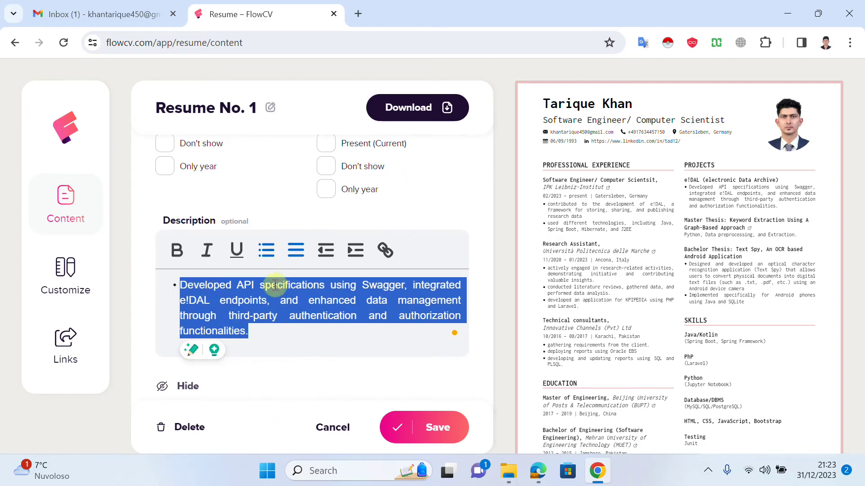
key(alt+Tab)
scroll(230, 367, down, 4)
key(ctrl+v)
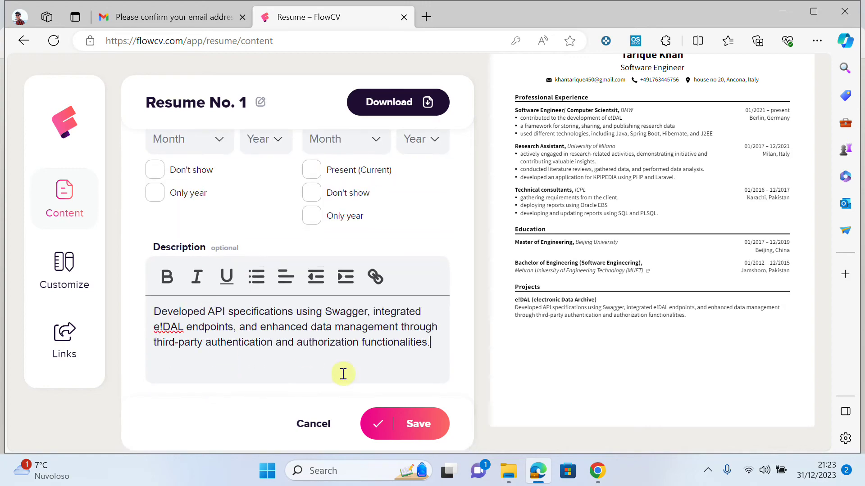
key(alt+Tab)
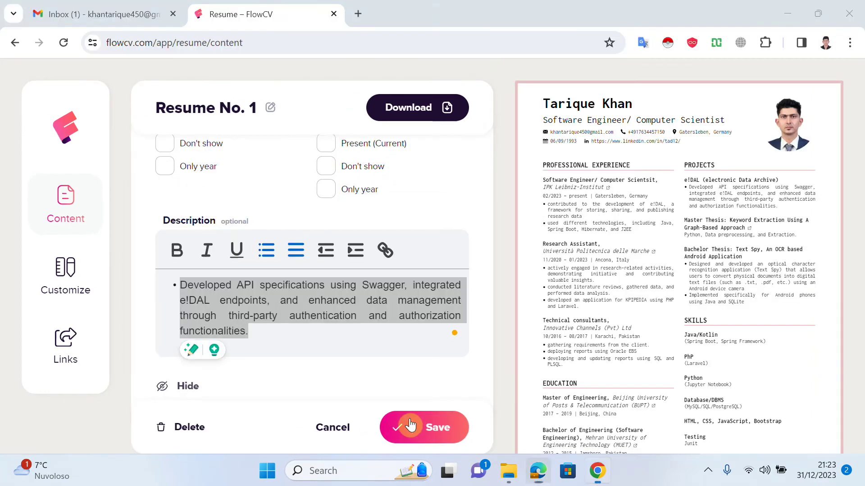
key(alt+Tab)
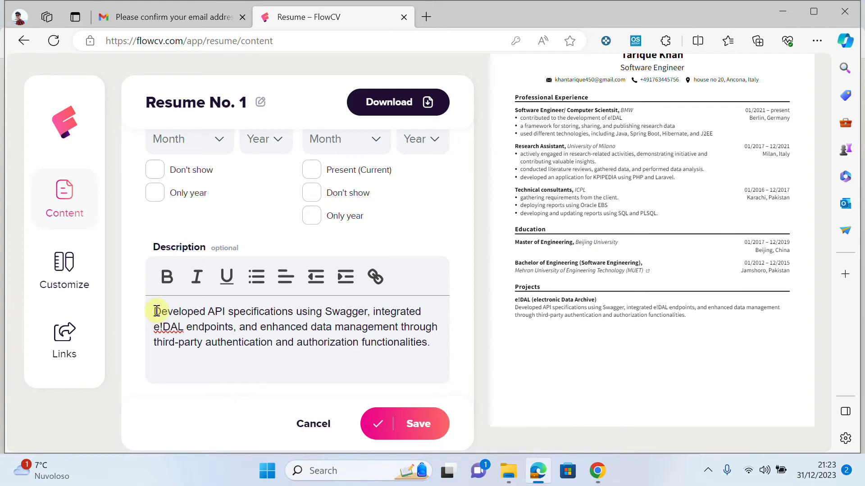
click(256, 280)
click(414, 423)
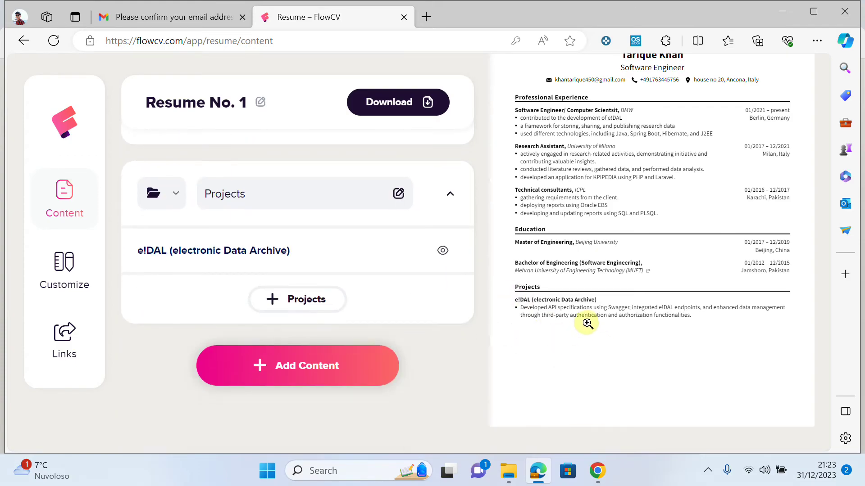
Close the reference project editor and select the Master Thesis title there
key(alt+Tab)
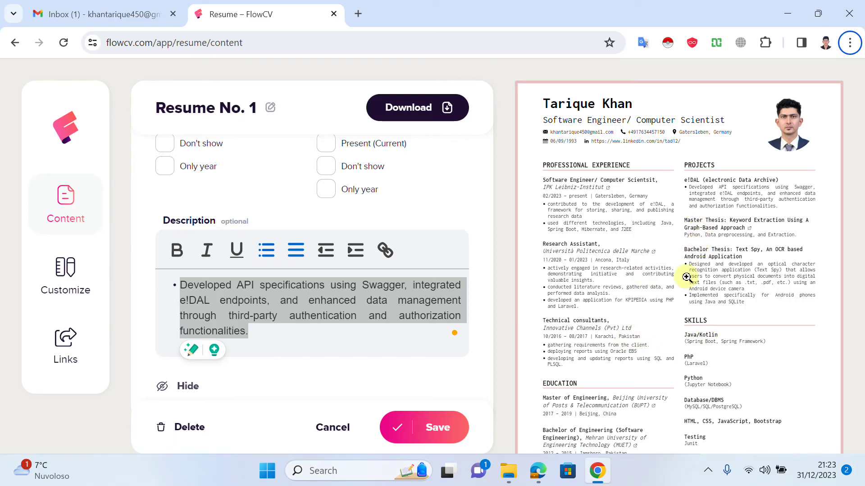
scroll(396, 347, down, 3)
click(390, 331)
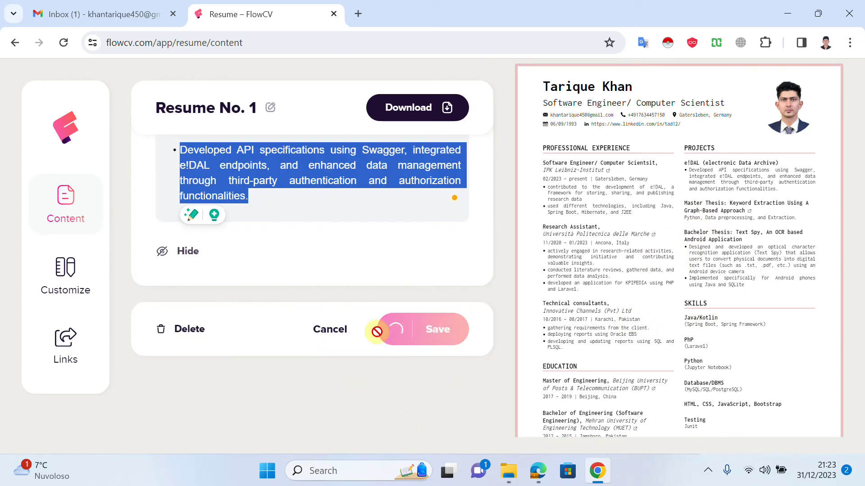
scroll(315, 340, down, 7)
scroll(288, 324, up, 2)
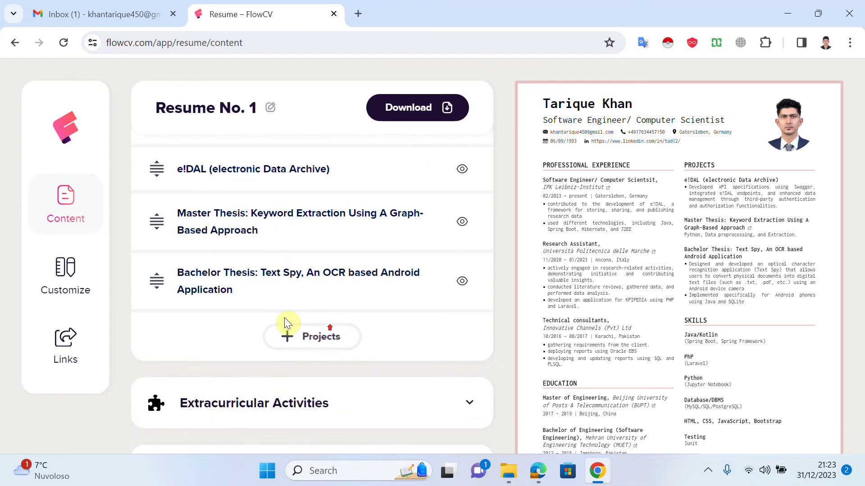
click(276, 225)
triple_click(247, 261)
key(ctrl+c)
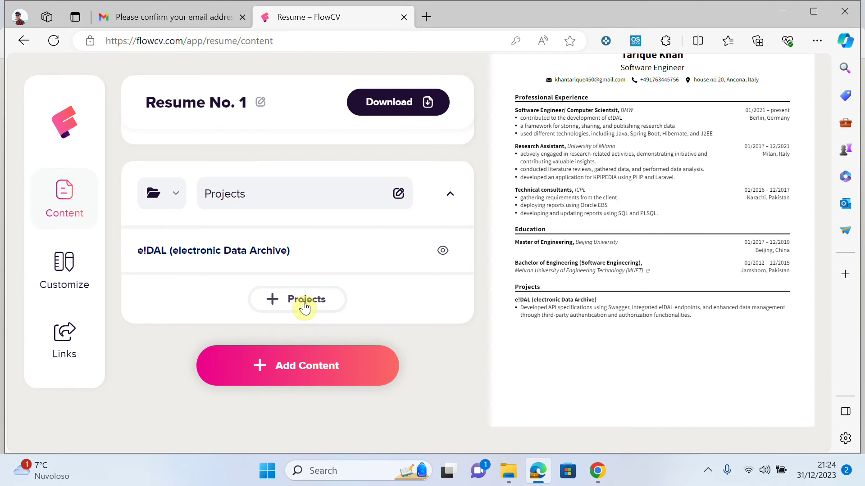
Add the Master Thesis project with its Python, Data preprocessing, and Extraction description and save it
click(304, 308)
key(ctrl+v)
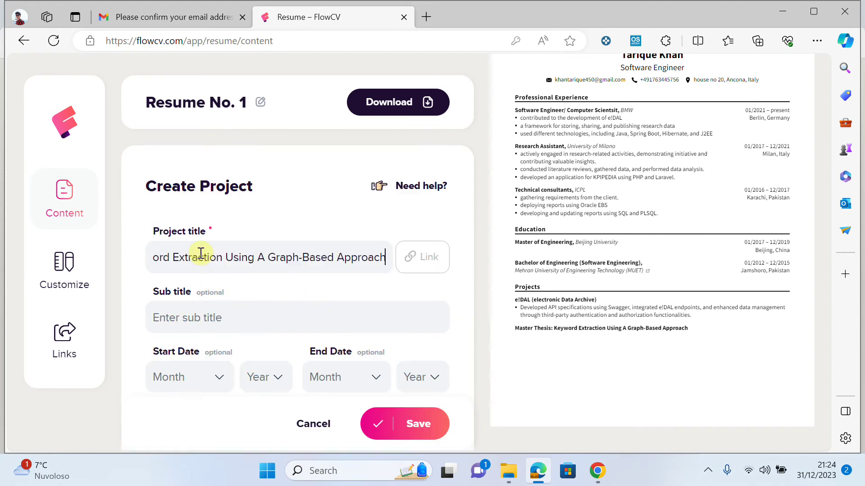
drag(162, 255, 155, 256)
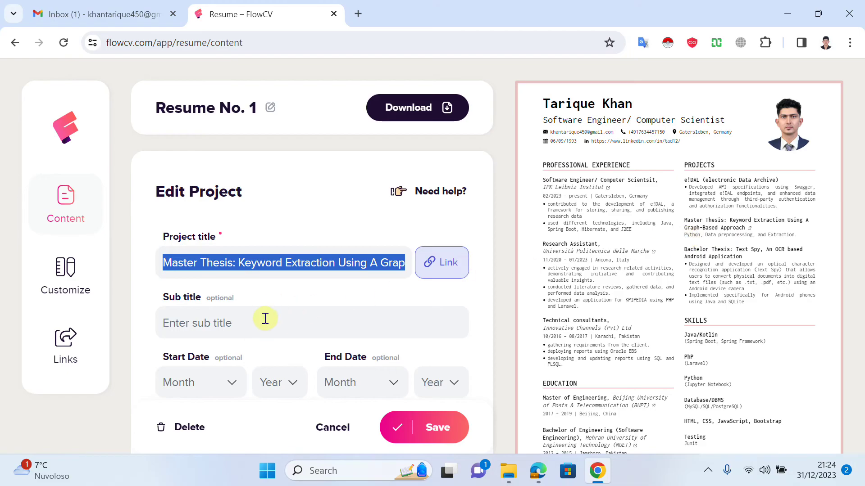
scroll(265, 318, down, 5)
triple_click(242, 298)
key(ctrl+c)
key(alt+Tab)
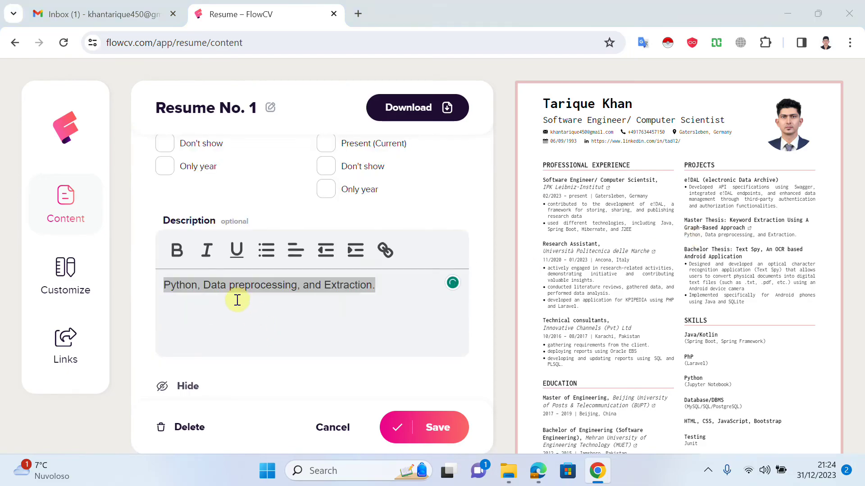
click(226, 321)
scroll(224, 324, down, 5)
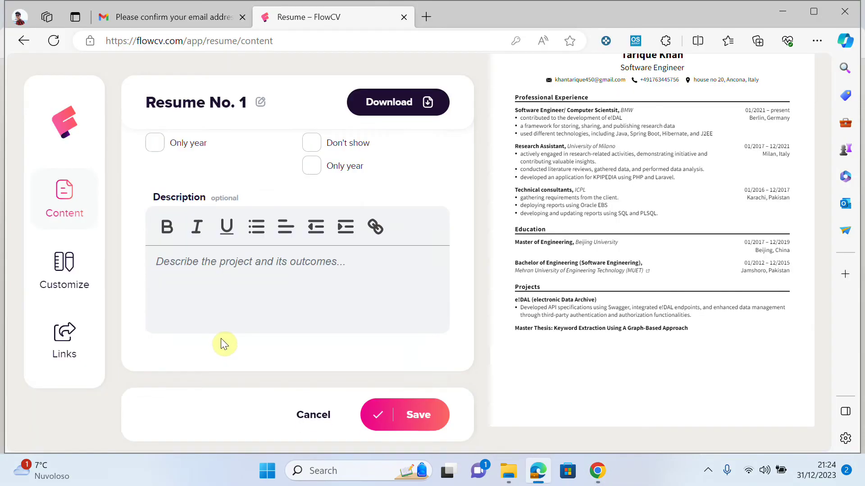
click(203, 267)
key(ctrl+v)
click(427, 404)
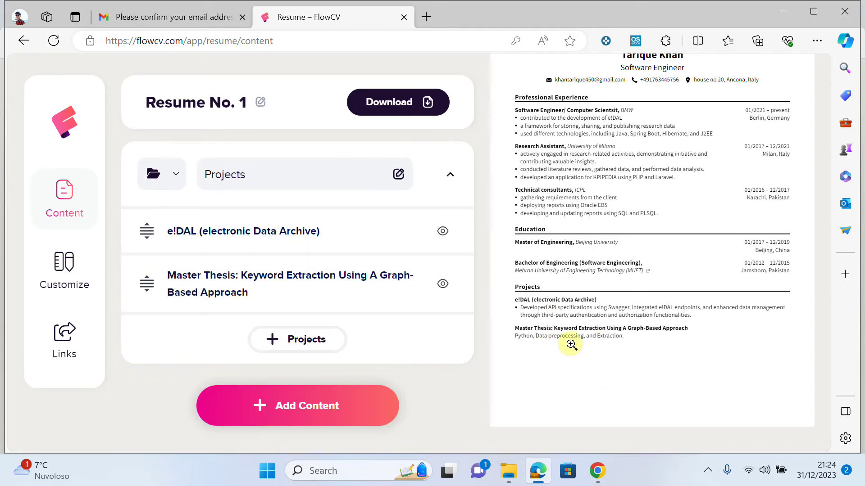
Close the Master Thesis project editor in the reference resume
key(alt+Tab)
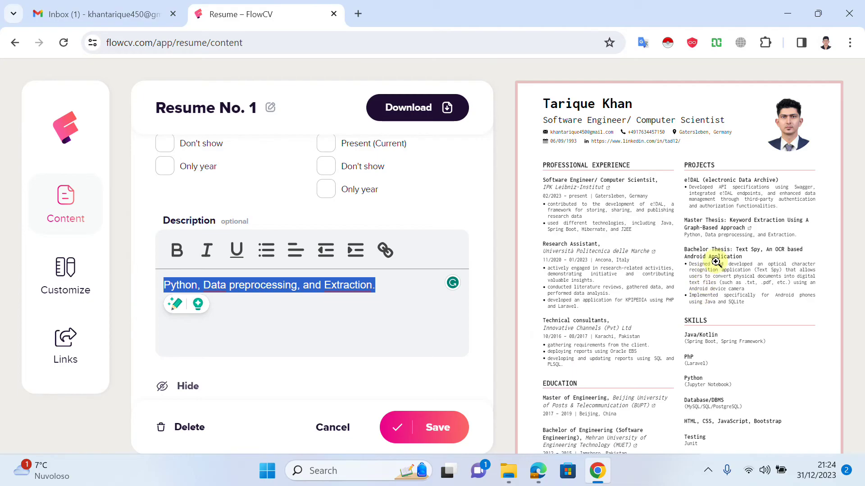
scroll(311, 352, down, 3)
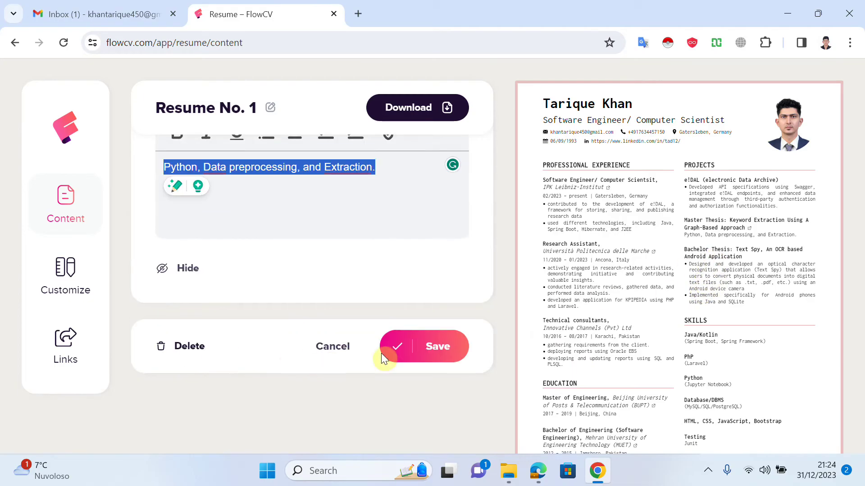
scroll(439, 329, down, 1)
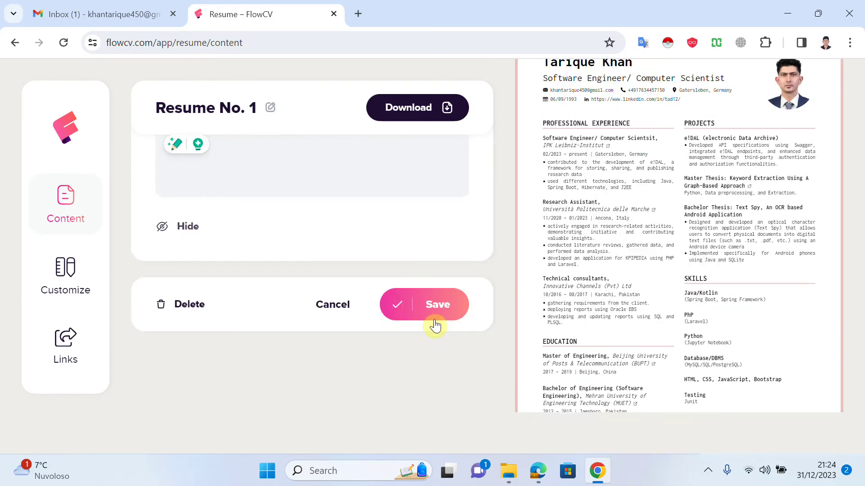
scroll(439, 324, up, 1)
click(440, 339)
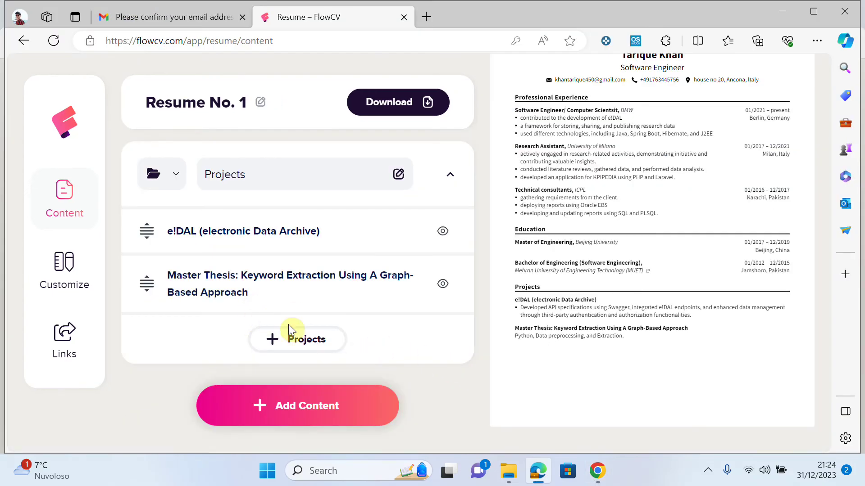
scroll(384, 325, up, 1)
scroll(384, 325, down, 1)
scroll(519, 297, up, 2)
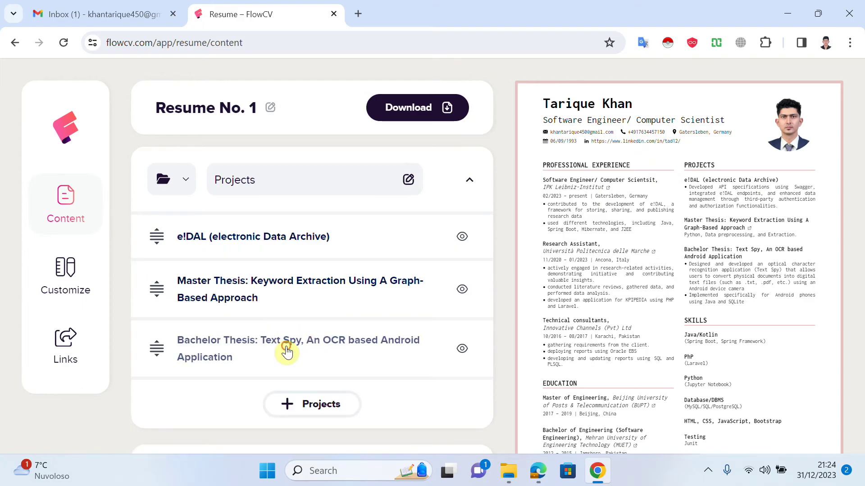
Start a new project titled 'Bachelor Thesis: Text Spy, An OCR based Android Application'
click(286, 351)
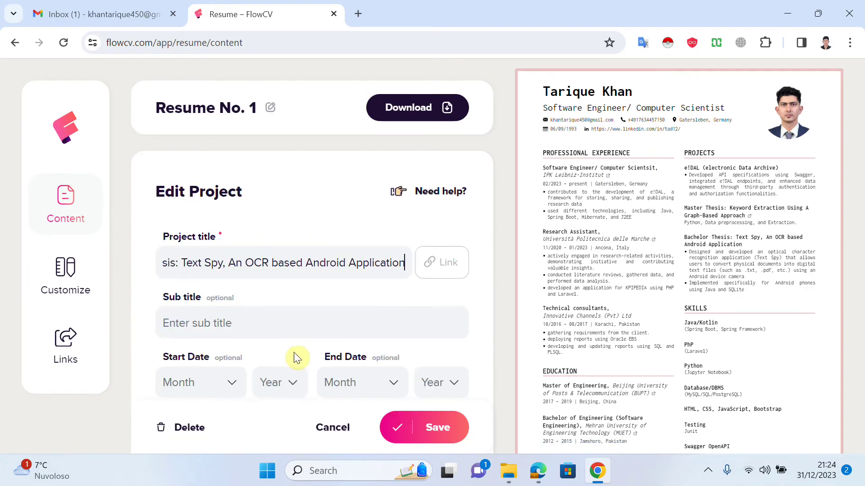
scroll(249, 343, down, 3)
scroll(245, 338, up, 3)
triple_click(236, 260)
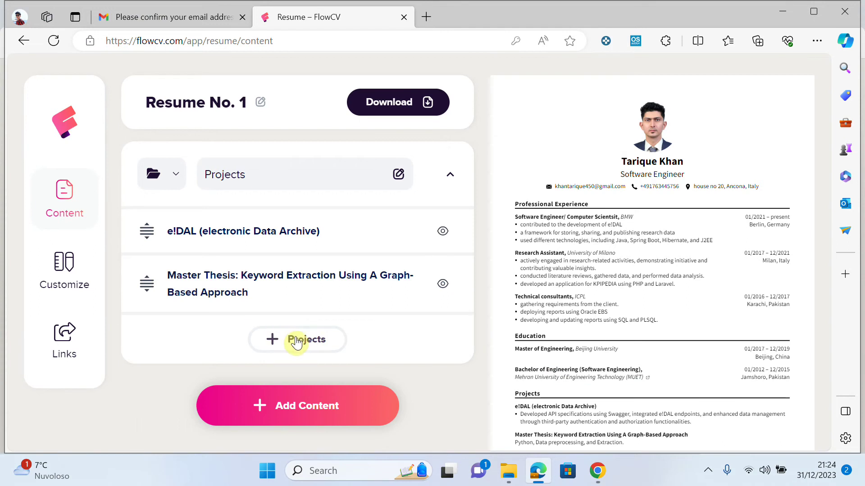
click(294, 341)
text(Bachelor Thesis: Text Spy, An OCR based Android Application)
Add the Text Spy description as two bullet points and save the project
key(alt+Tab)
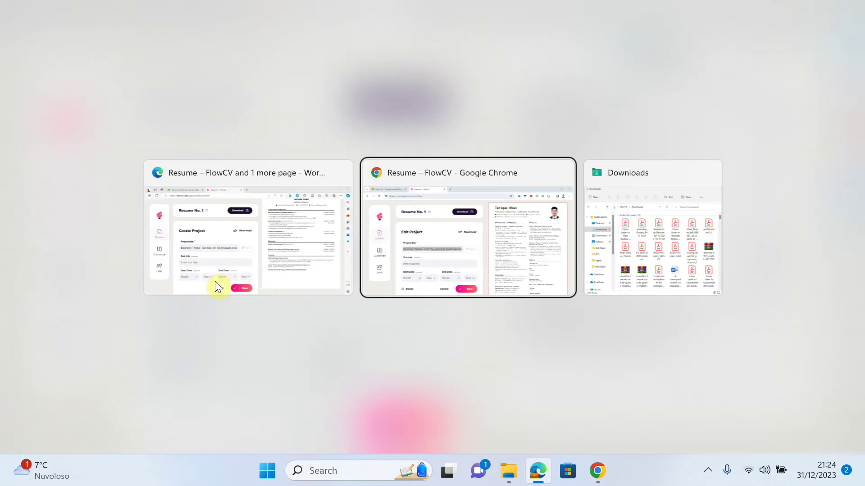
scroll(276, 323, down, 3)
key(ctrl+a)
key(ctrl+c)
key(alt+Tab)
scroll(236, 360, down, 3)
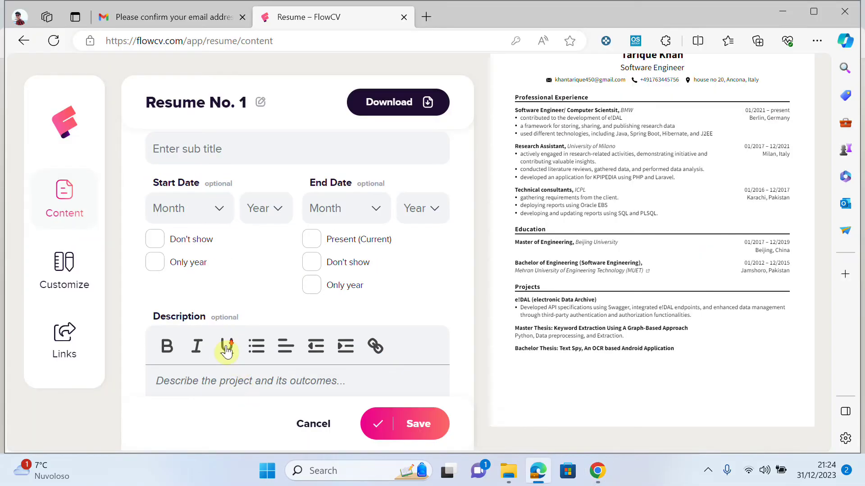
scroll(208, 260, down, 3)
key(ctrl+v)
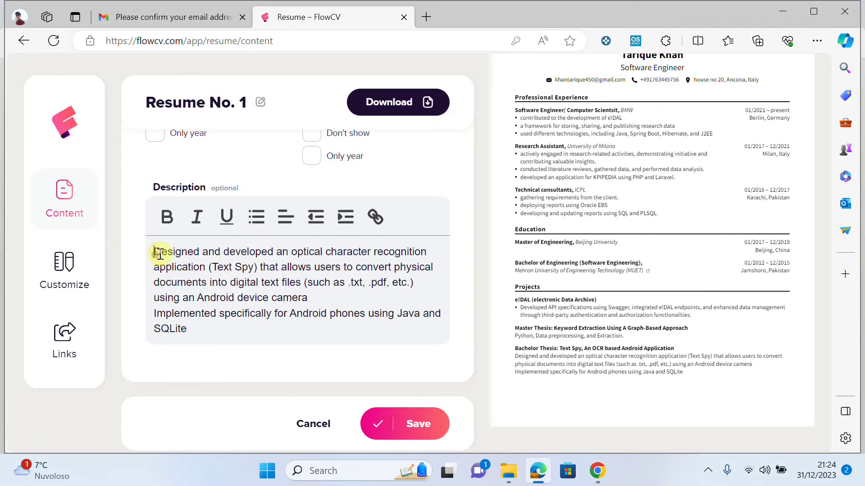
click(257, 218)
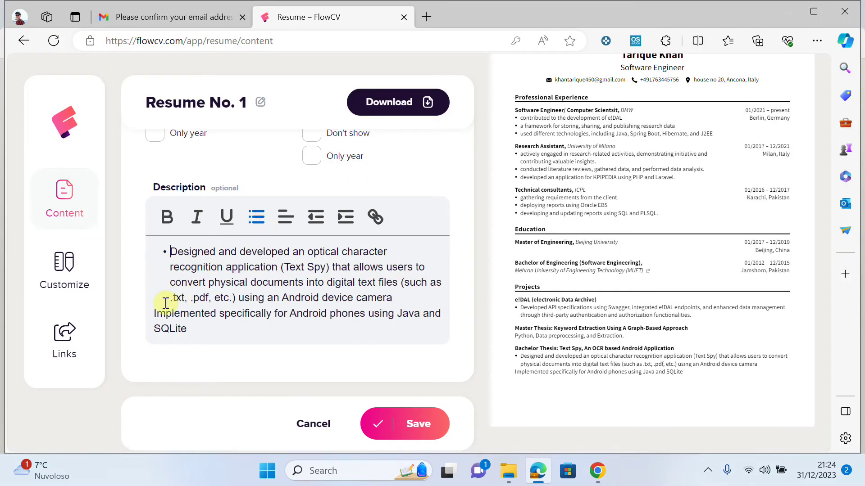
click(247, 219)
click(417, 407)
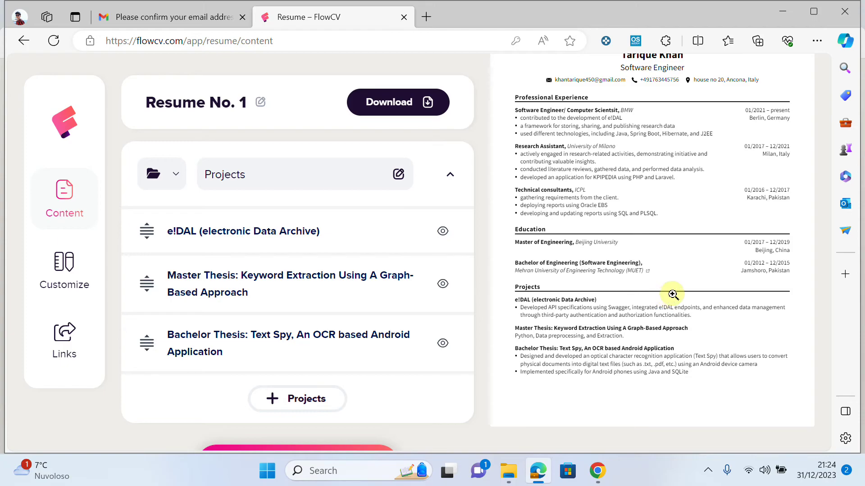
Scroll through the reference resume, then return to the resume being built
key(alt+Tab)
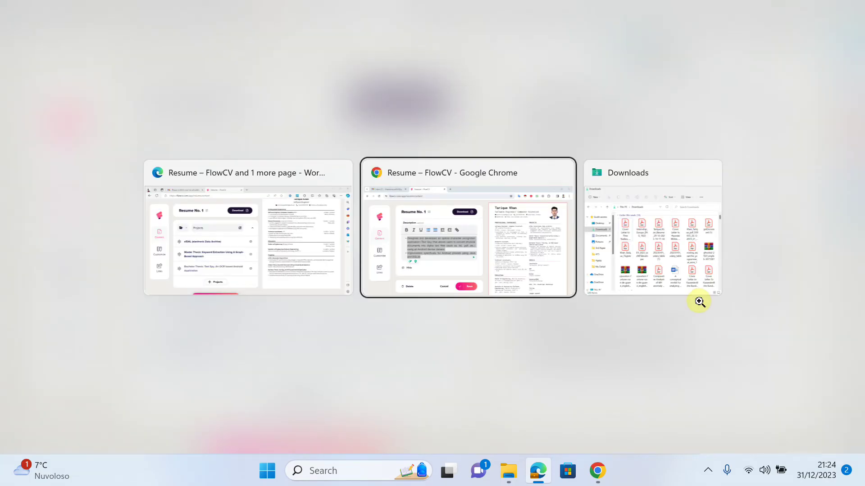
scroll(684, 311, down, 3)
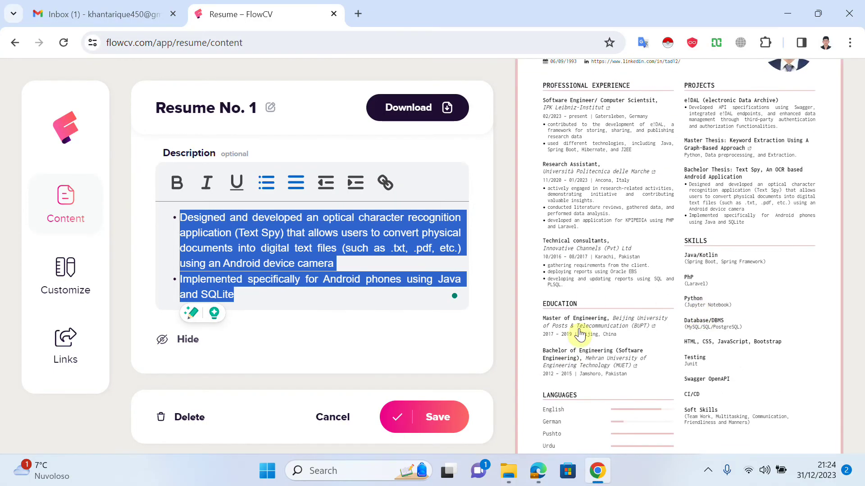
scroll(630, 279, down, 3)
key(alt+Tab)
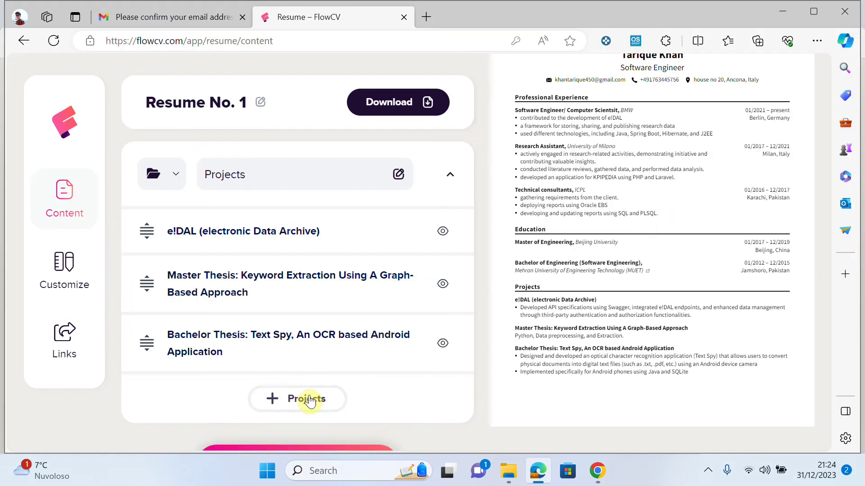
scroll(309, 400, down, 2)
Add a Skills section with a new empty skill entry
click(306, 412)
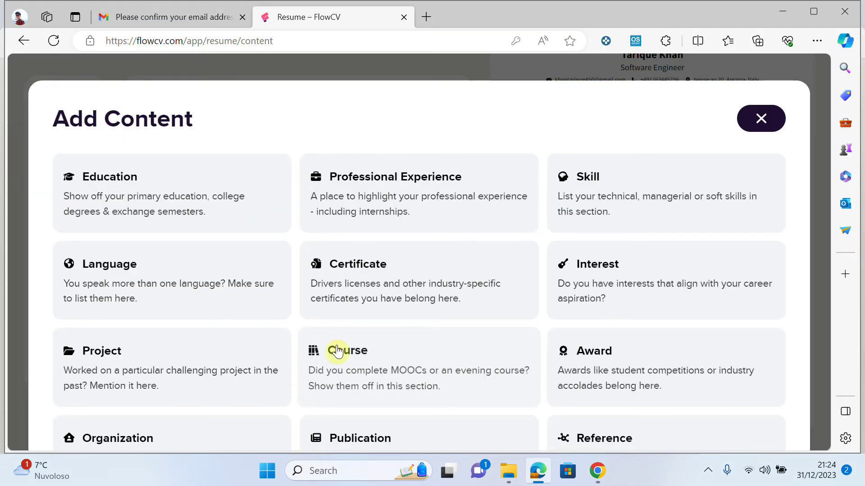
click(598, 200)
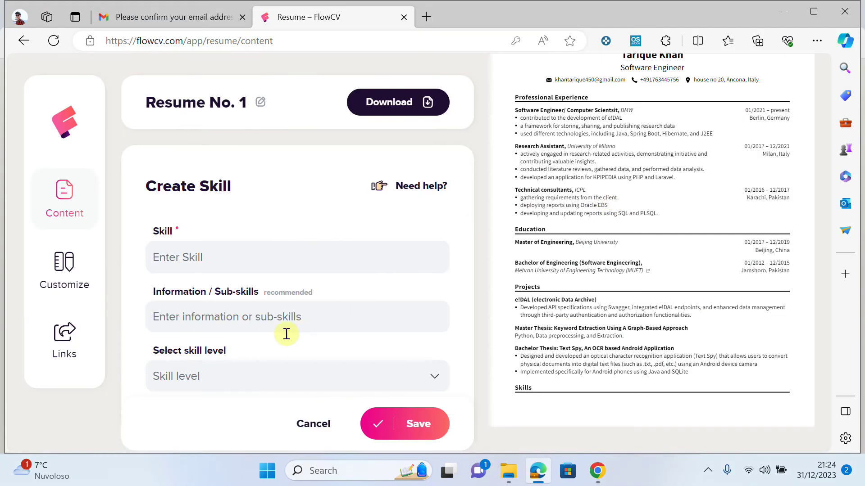
key(alt+Tab)
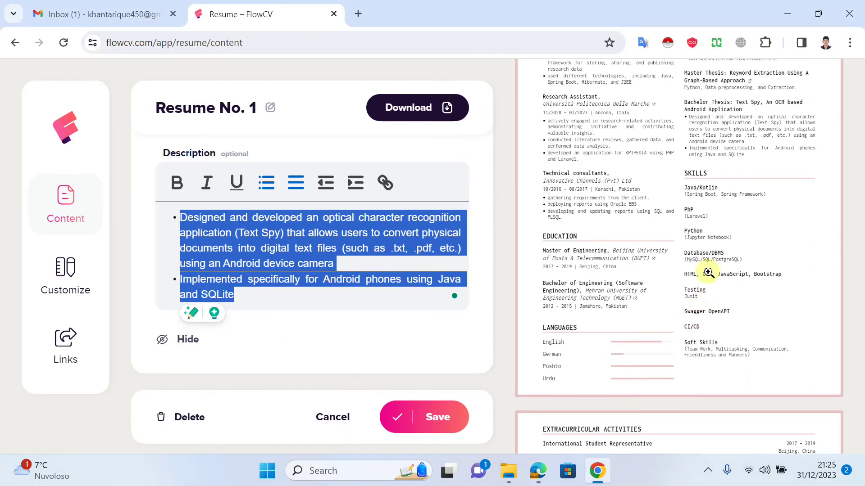
key(alt+Tab)
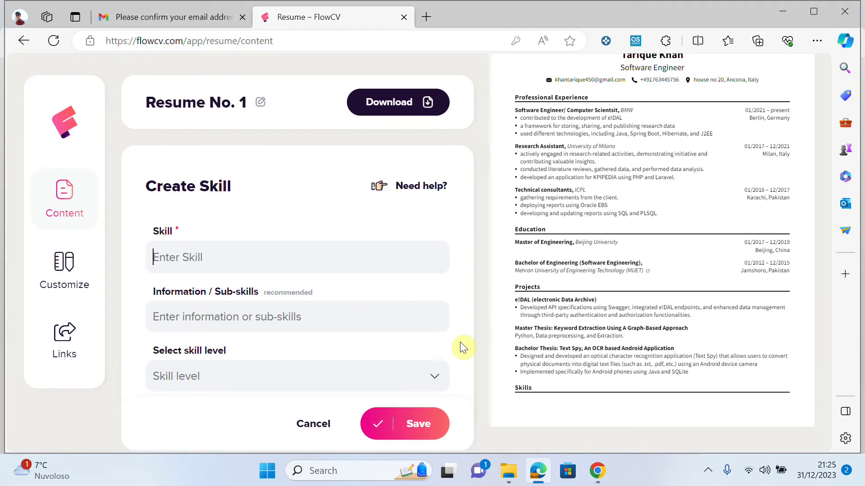
key(alt+Tab)
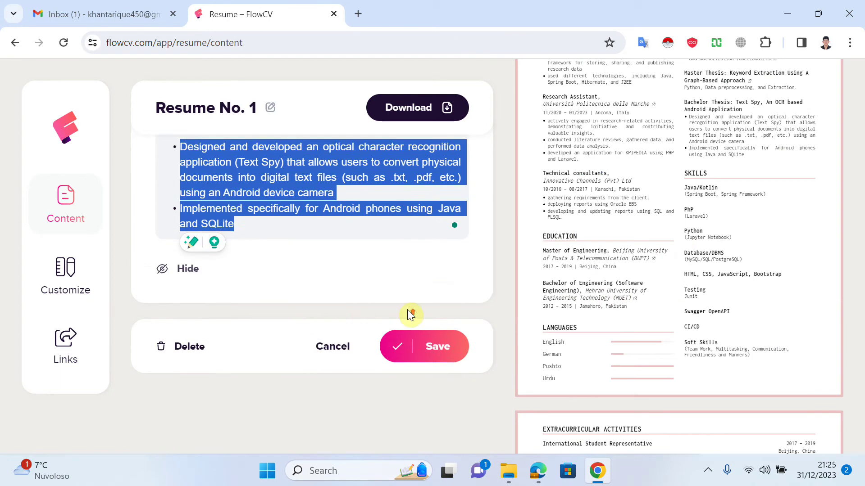
In the reference resume, copy the Java/Kotlin skill name and its sub-skills
click(433, 417)
scroll(385, 381, down, 5)
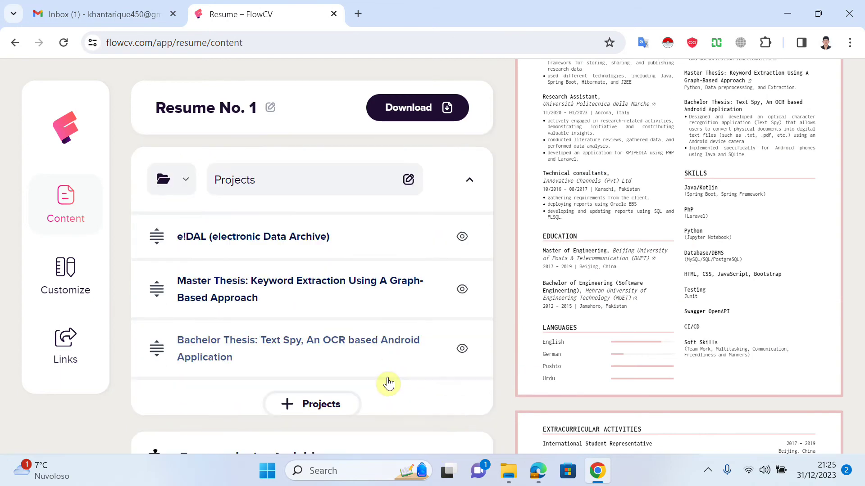
scroll(369, 369, down, 3)
scroll(351, 362, up, 7)
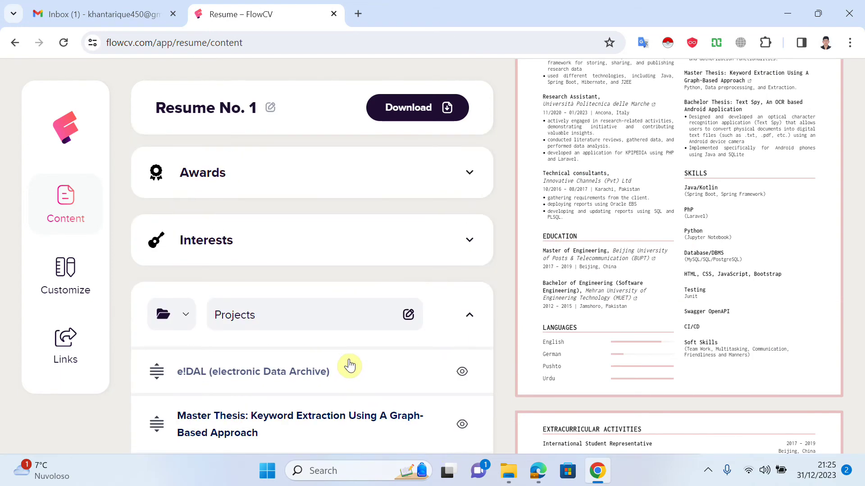
scroll(356, 349, up, 8)
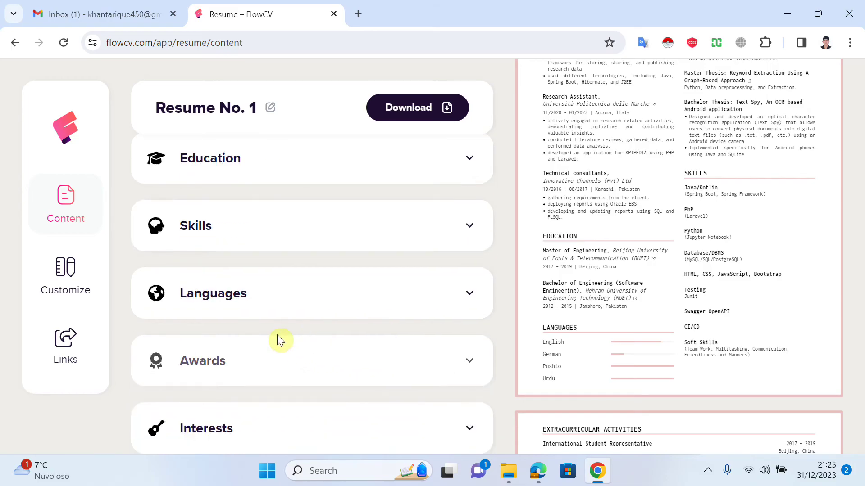
scroll(311, 311, down, 3)
click(218, 245)
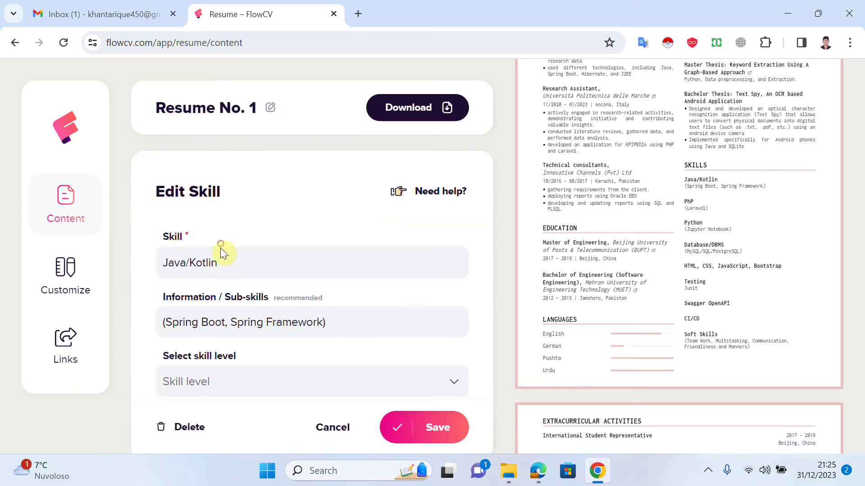
drag(222, 270, 46, 245)
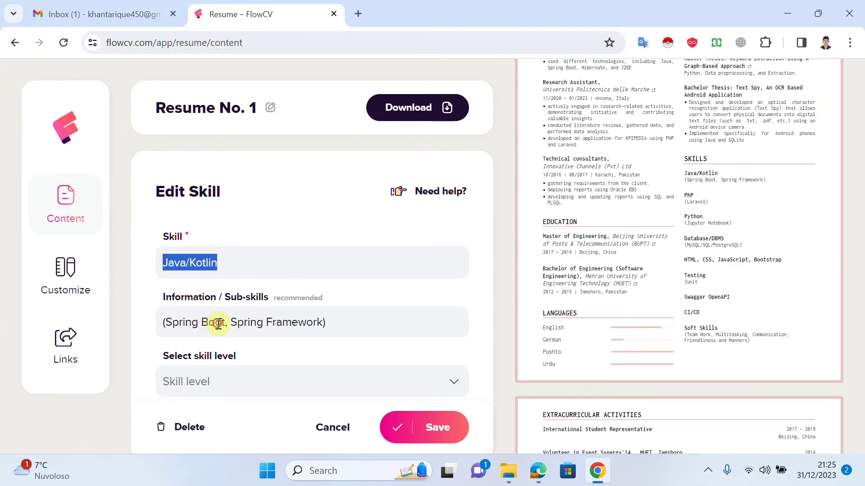
click(218, 325)
triple_click(218, 327)
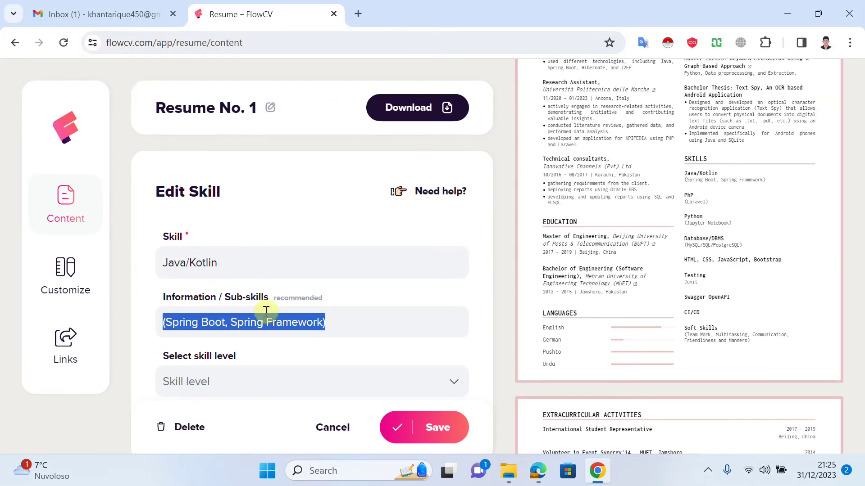
Paste Spring Boot and Spring Framework as the new skill's sub-skills
key(alt+Tab)
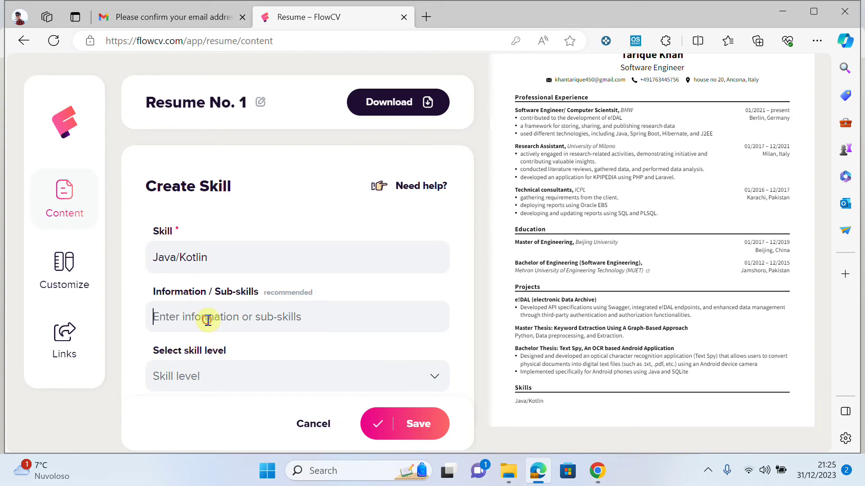
click(208, 319)
key(ctrl+v)
scroll(218, 315, down, 3)
key(alt+Tab)
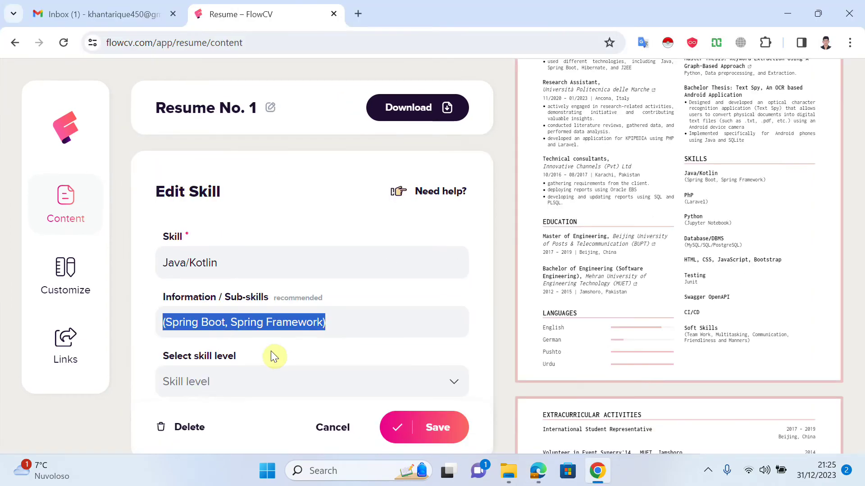
scroll(255, 347, down, 3)
key(alt+Tab)
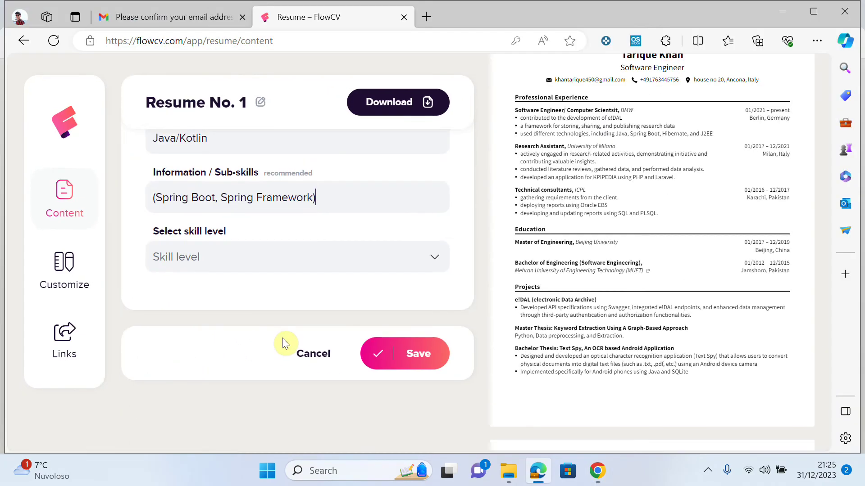
Save the Java/Kotlin skill without choosing a skill level
click(415, 354)
click(432, 265)
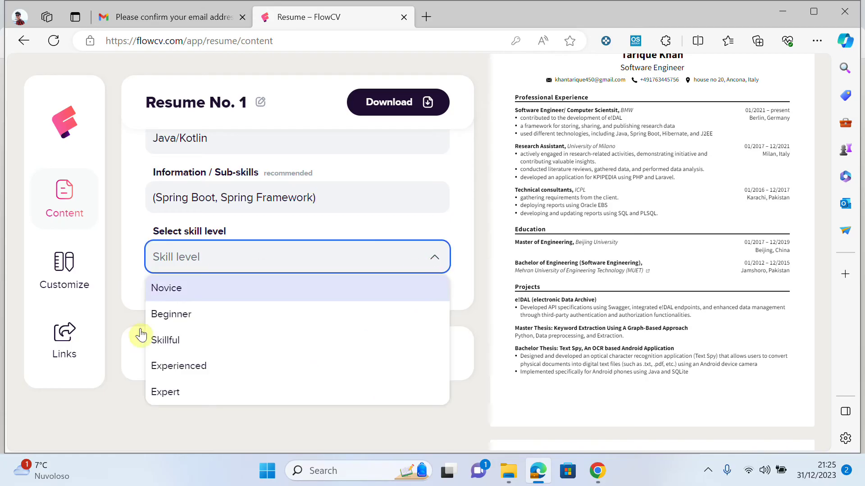
click(245, 433)
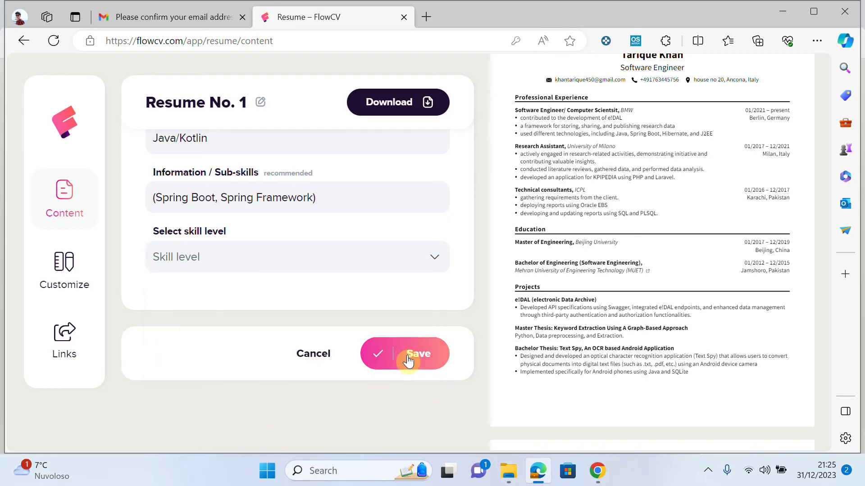
click(425, 359)
scroll(386, 380, down, 4)
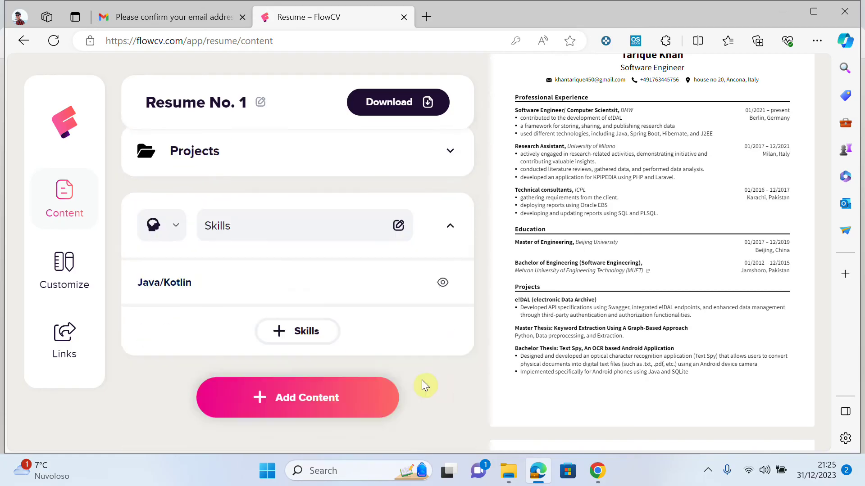
scroll(421, 384, up, 2)
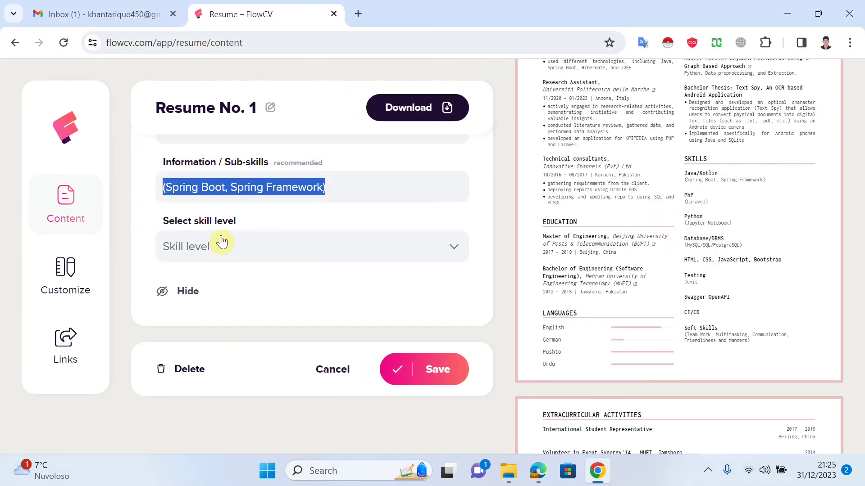
In the reference resume, open the PhP skill and copy its name
click(440, 367)
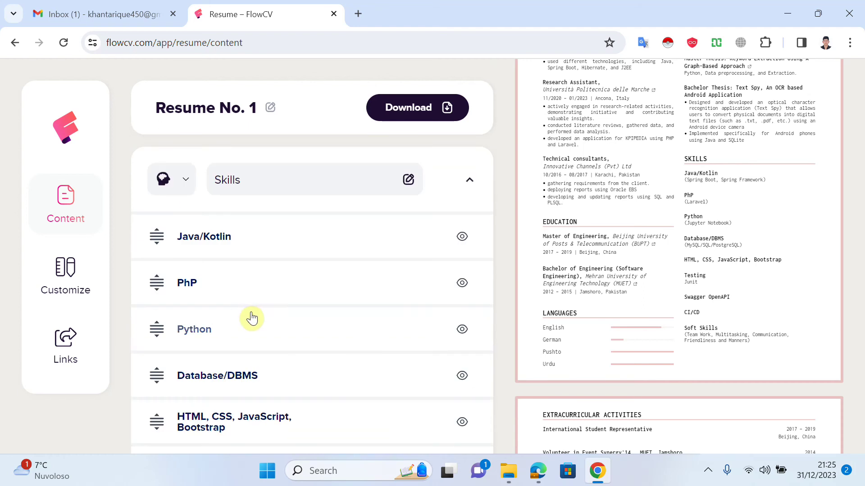
click(214, 293)
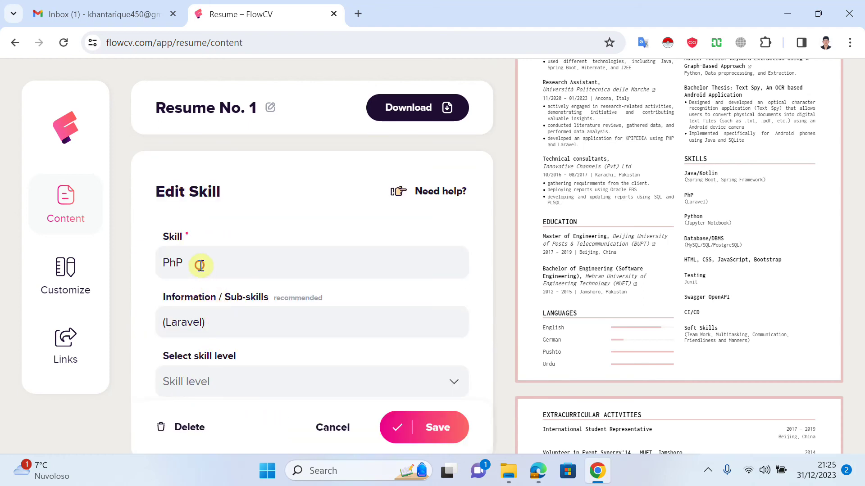
drag(200, 265, 93, 261)
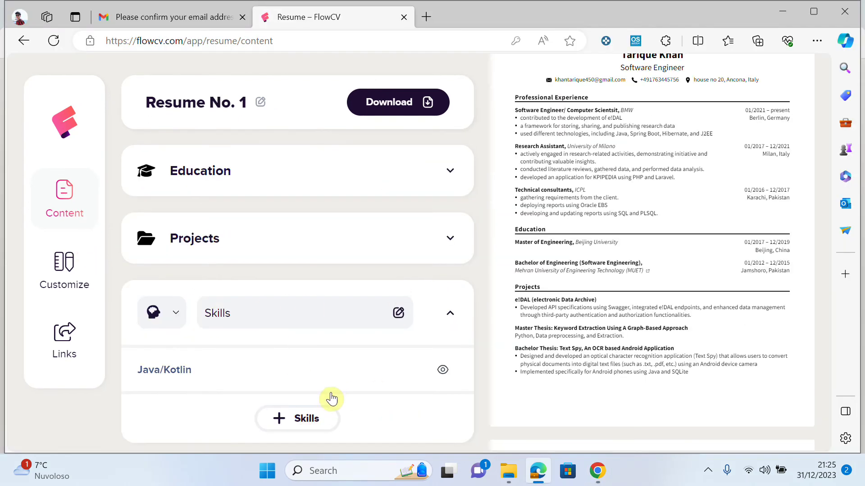
Create a new PhP skill with the sub-skill (Laravel) and save it
click(301, 425)
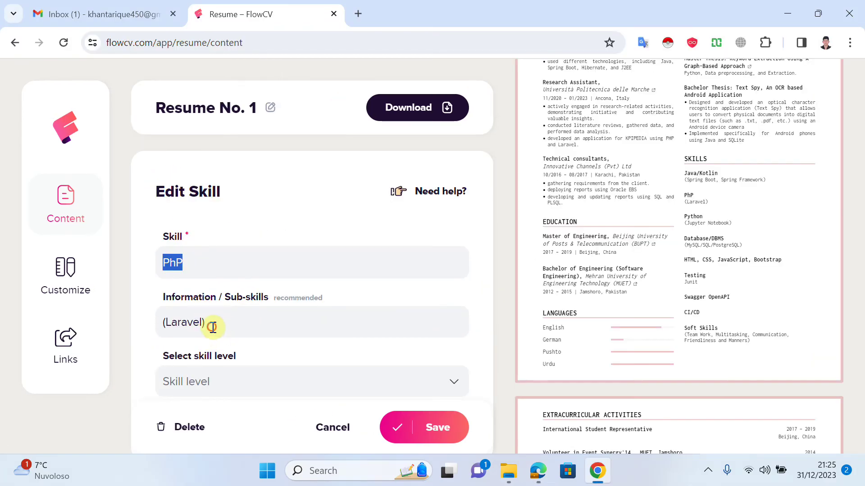
key(Tab)
key(ctrl+c)
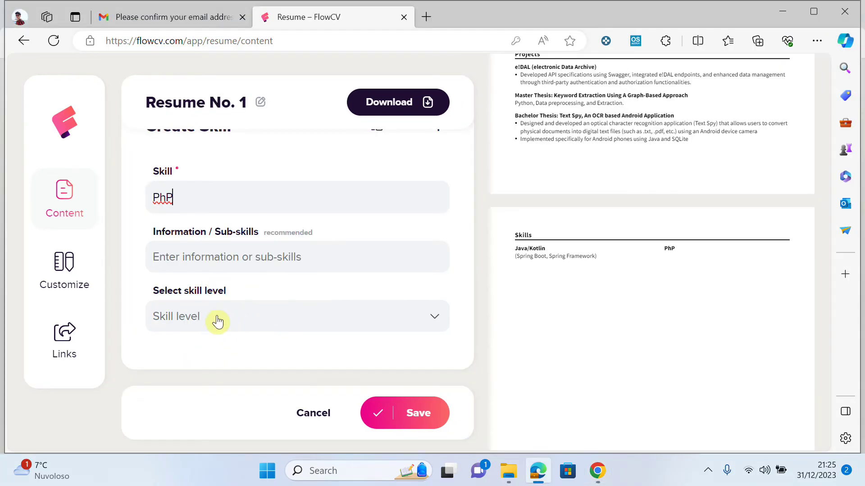
click(218, 321)
click(205, 265)
key(ctrl+v)
click(408, 410)
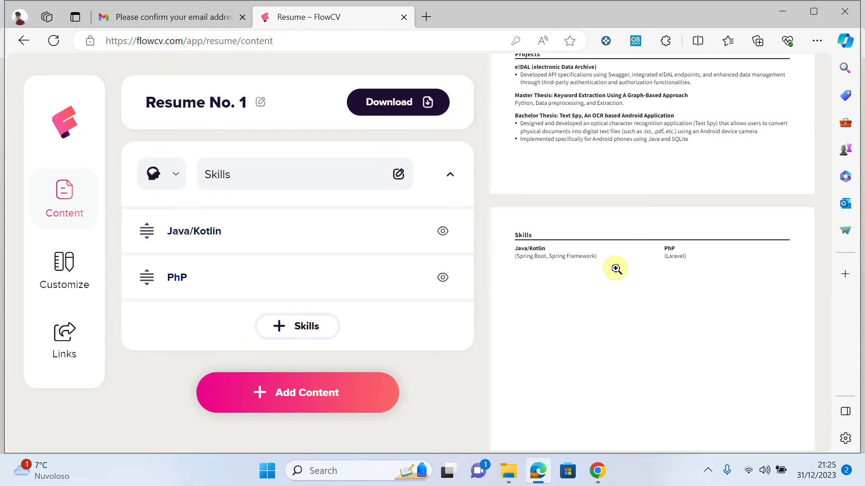
scroll(667, 311, up, 4)
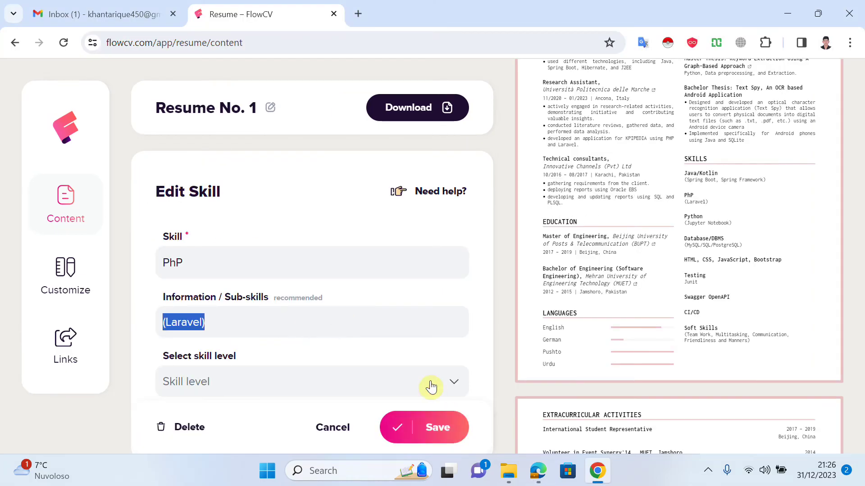
Close the reference PhP skill form and check the Skills list
click(453, 426)
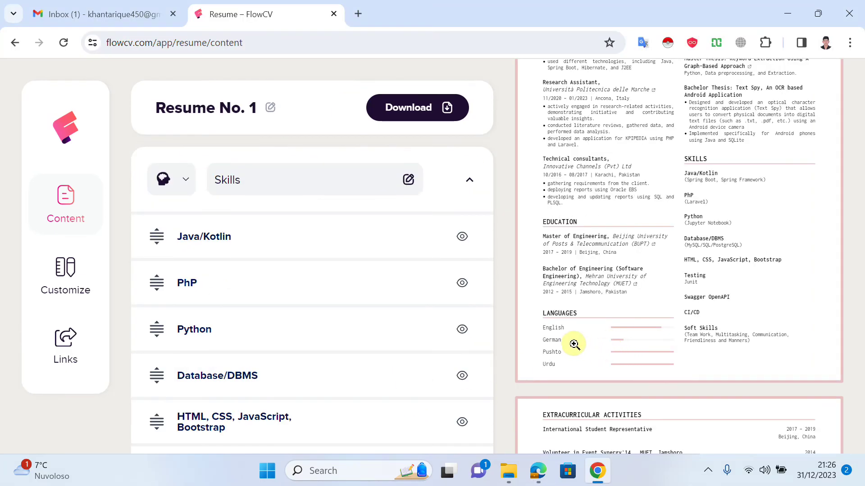
scroll(604, 335, down, 5)
scroll(603, 315, down, 2)
scroll(603, 315, up, 2)
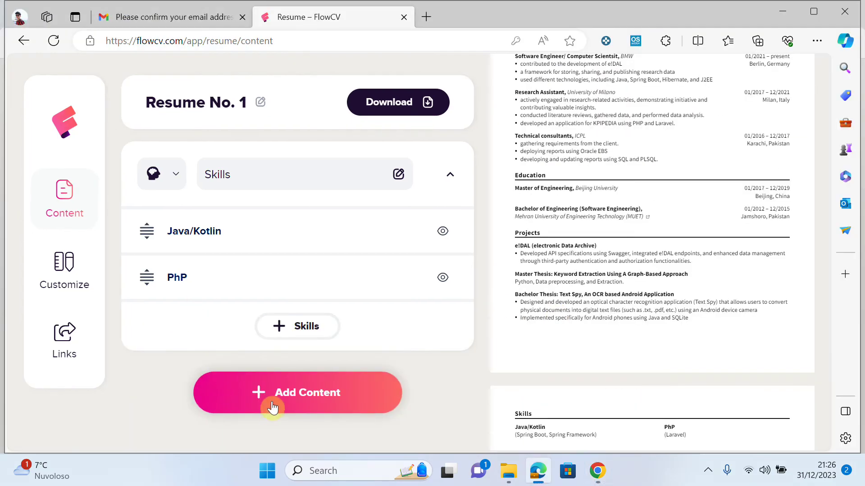
Add a Languages section with English at highly proficient (B2-C1) and save it
click(298, 390)
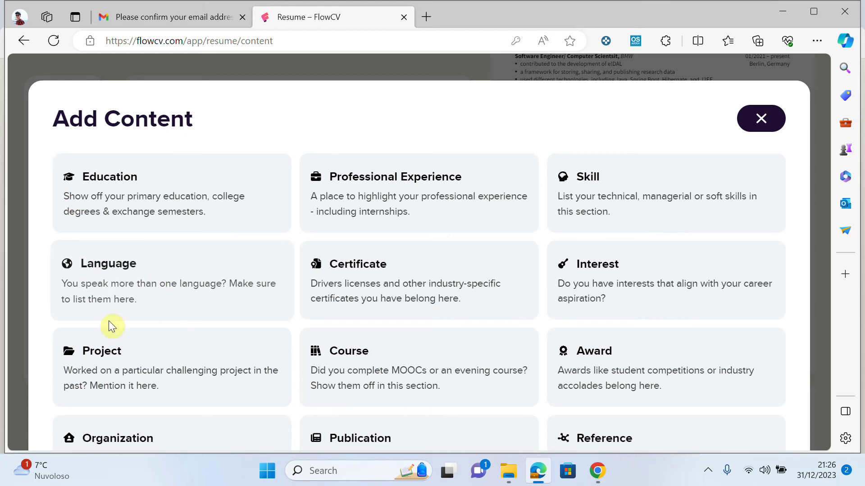
click(149, 273)
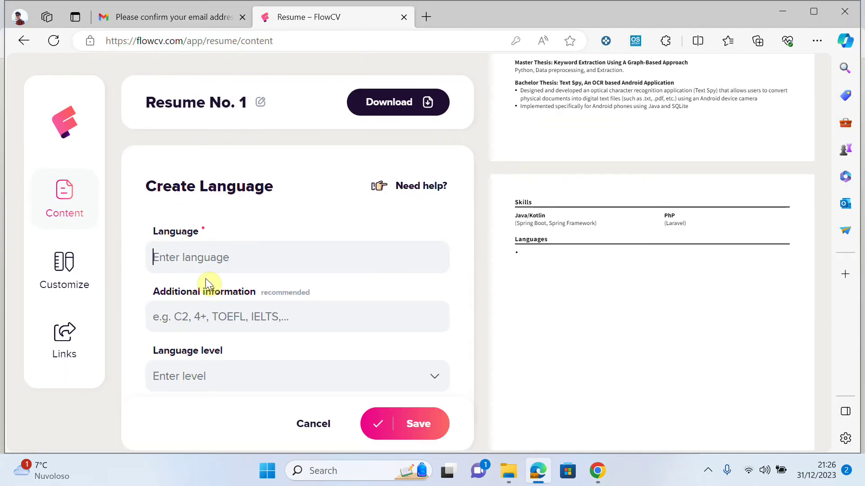
text(En)
text(gl)
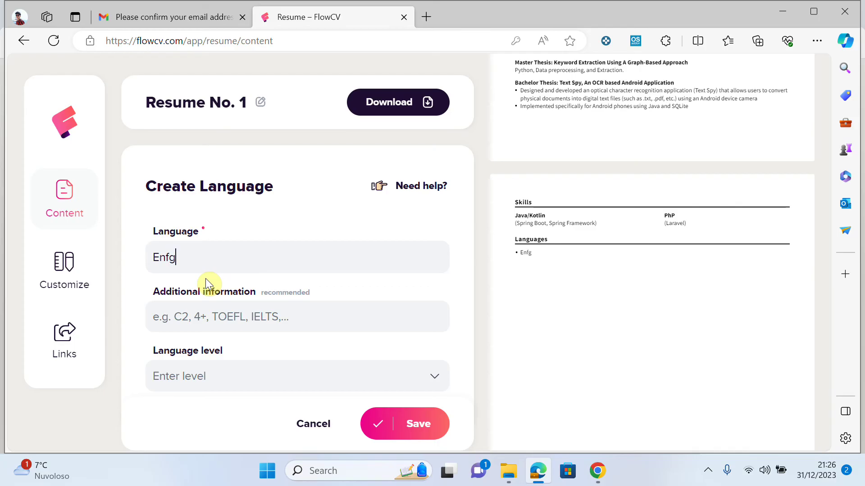
text(ish)
click(334, 324)
click(214, 383)
scroll(226, 390, down, 3)
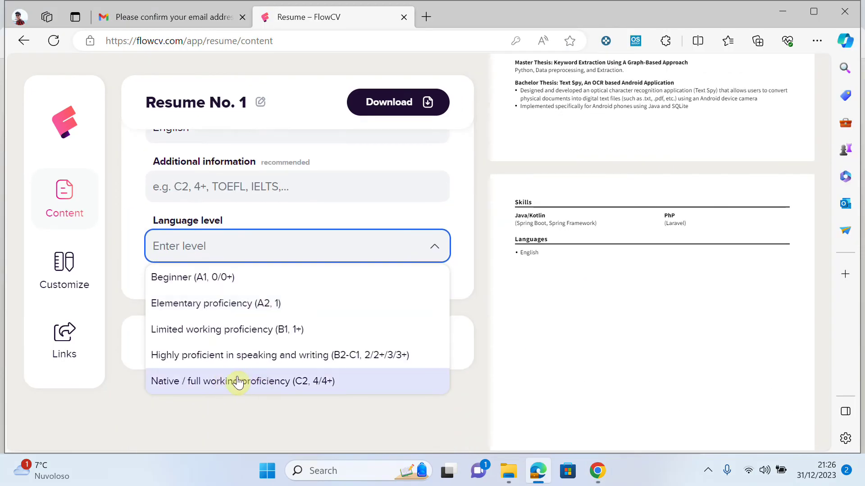
click(339, 355)
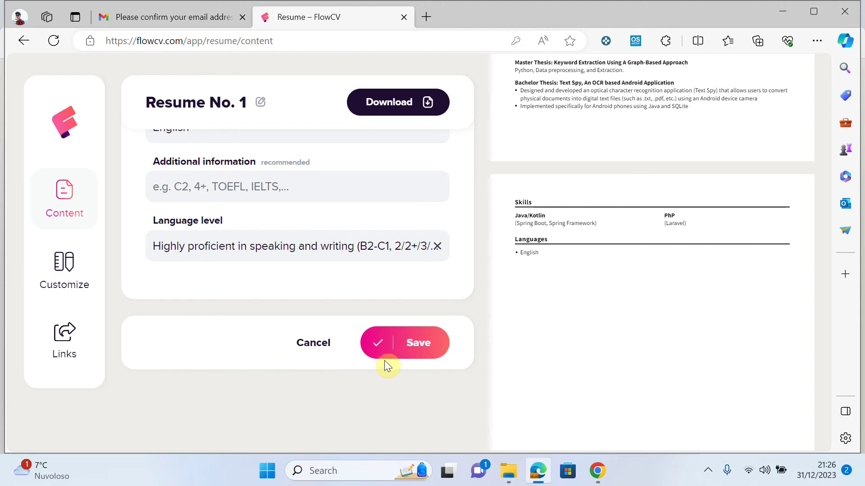
click(404, 351)
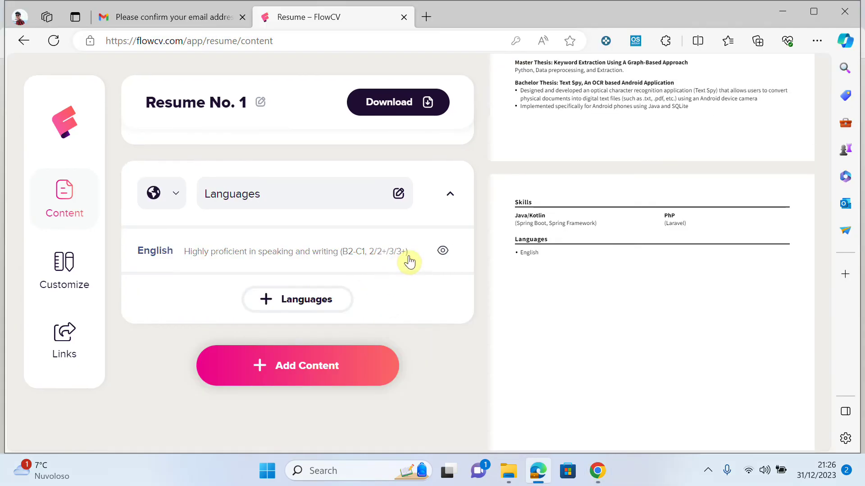
Toggle the English entry's Hide/Show setting and save it again
click(363, 250)
scroll(236, 314, down, 3)
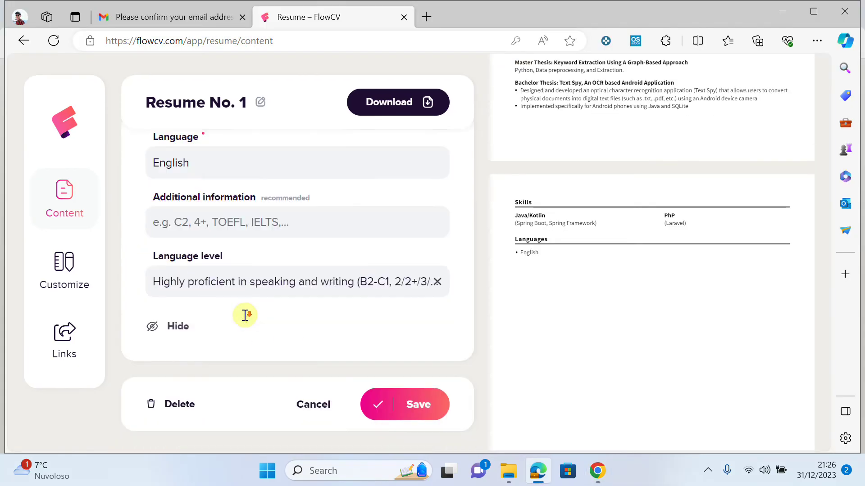
click(155, 302)
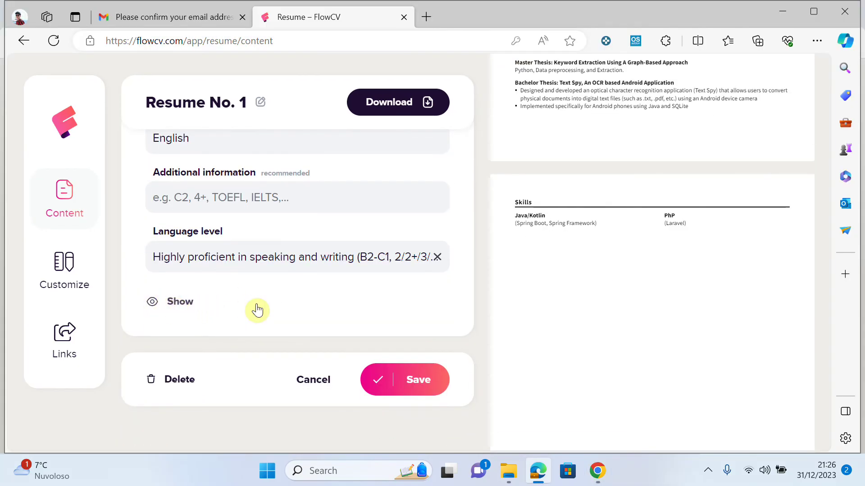
scroll(573, 266, up, 1)
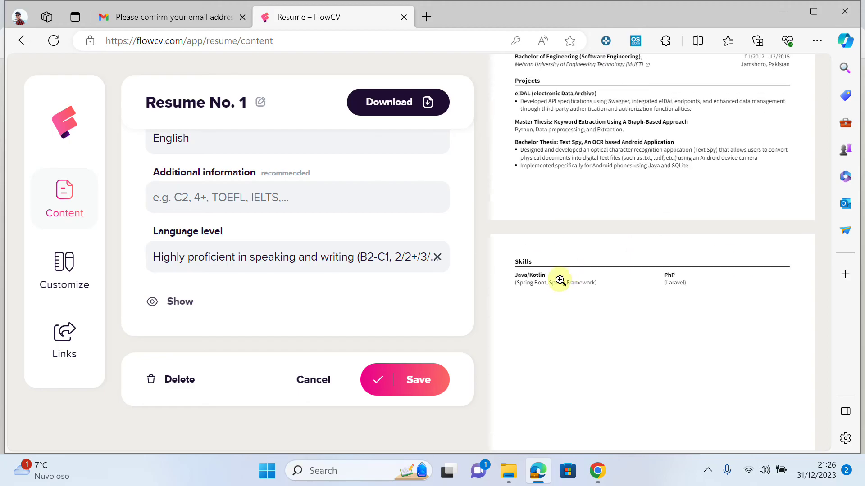
click(433, 379)
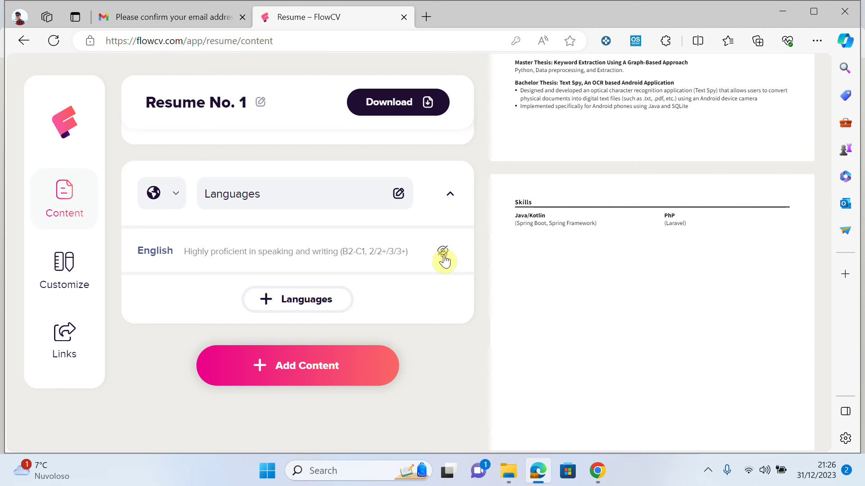
click(443, 254)
Set German's level to Beginner (A1, 0/0+) and save it
click(304, 309)
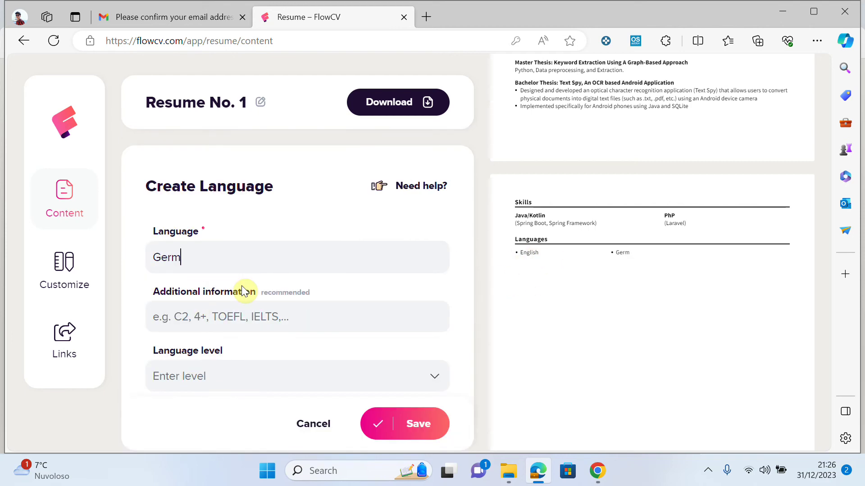
click(205, 381)
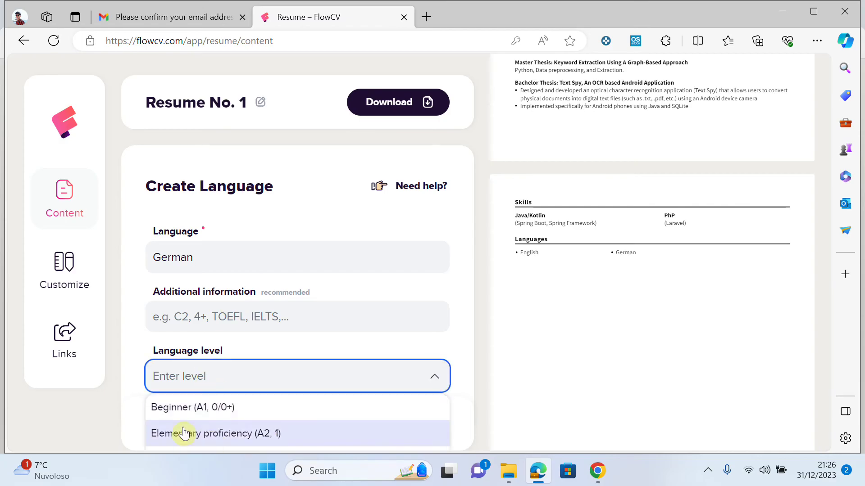
click(198, 405)
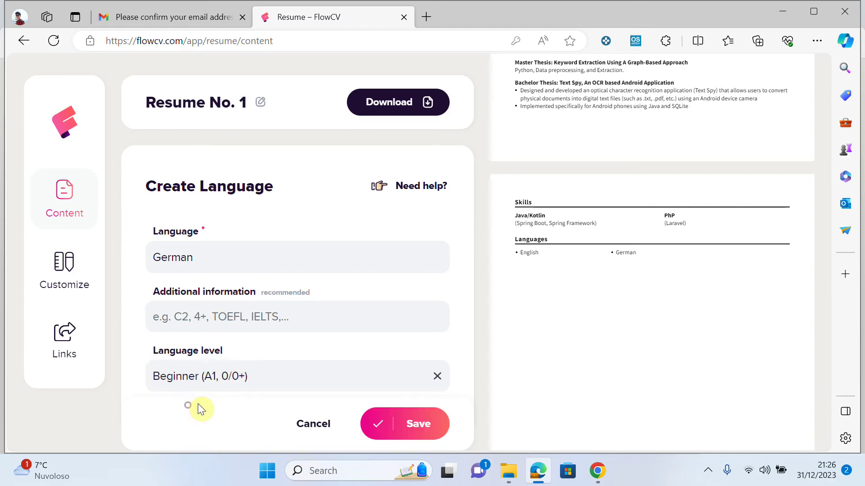
click(431, 423)
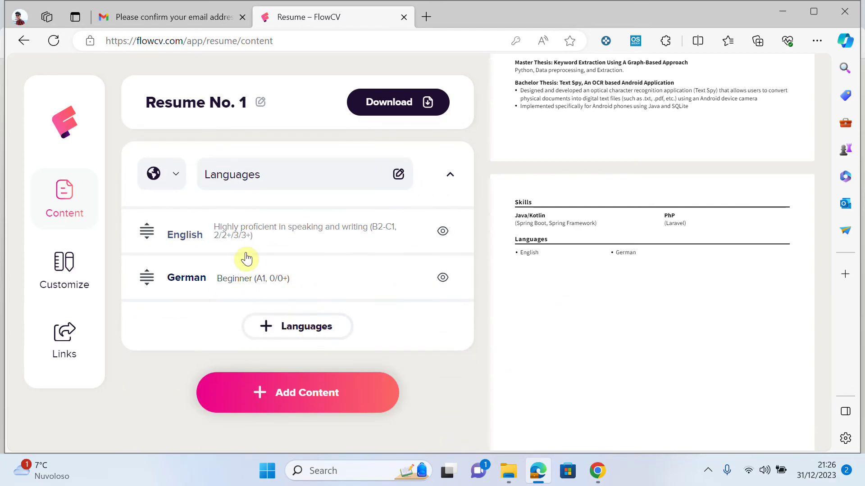
Add Italain as a third language at Beginner (A1, 0/0+) level
click(303, 326)
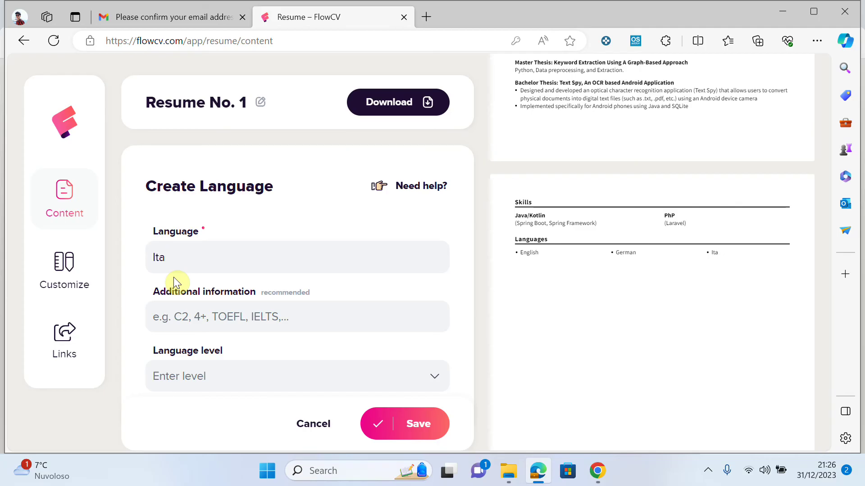
text(Italaon)
key(BackSpace)
key(BackSpace)
text(in)
click(234, 377)
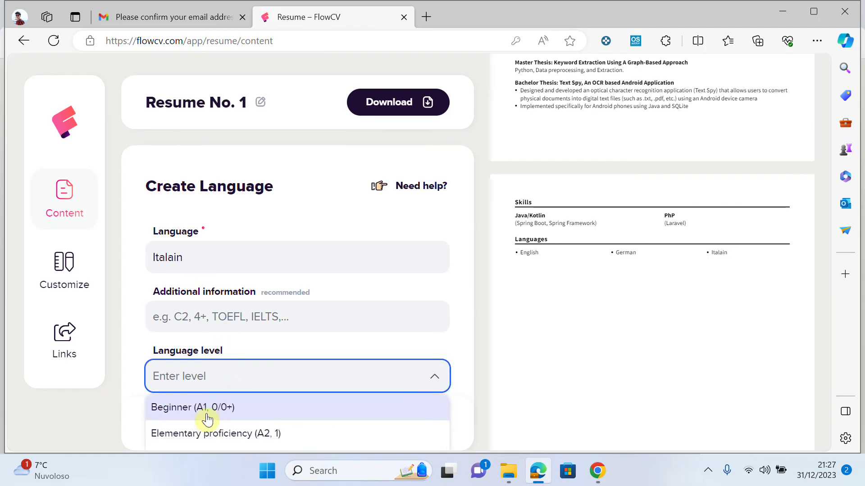
click(179, 410)
click(433, 425)
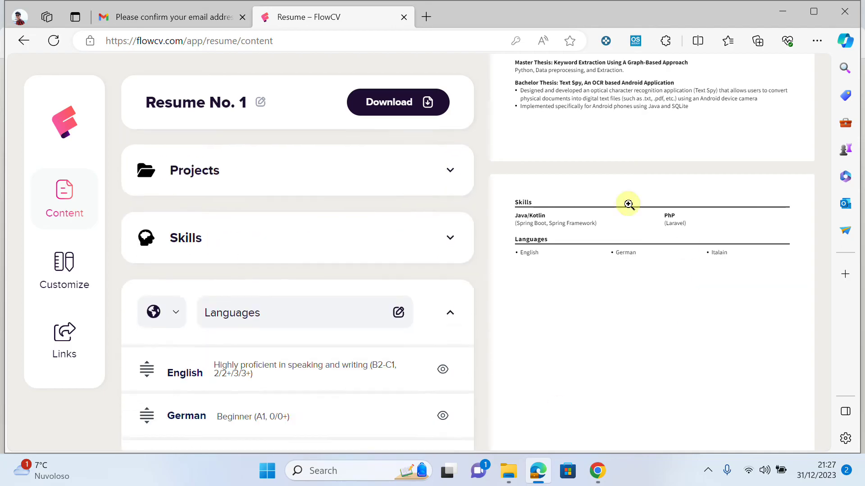
scroll(507, 260, down, 1)
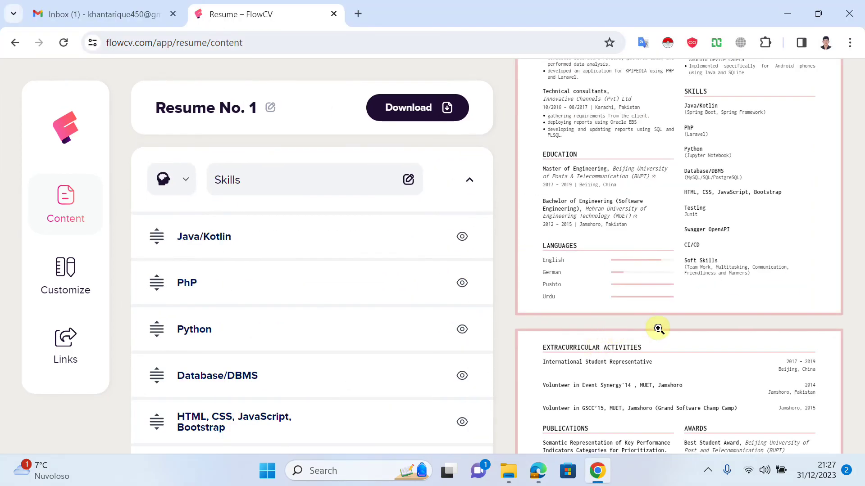
scroll(658, 328, down, 1)
scroll(707, 332, down, 1)
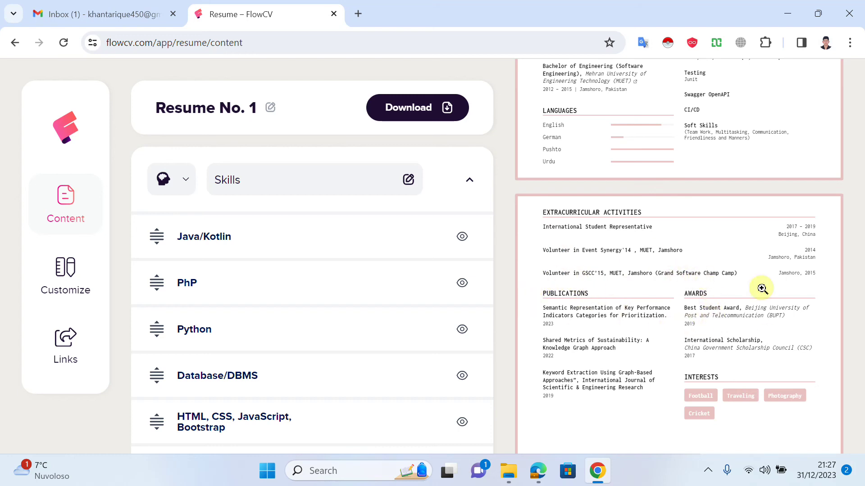
scroll(716, 356, down, 3)
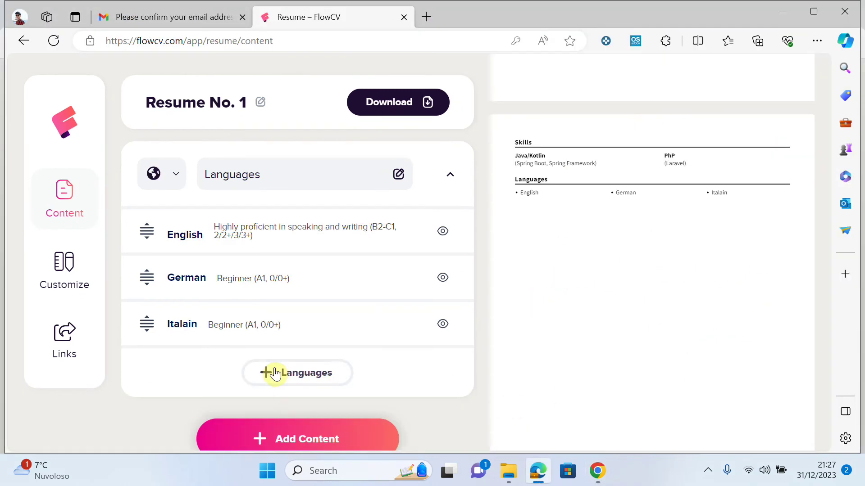
scroll(440, 342, up, 10)
scroll(703, 334, up, 8)
scroll(647, 248, down, 10)
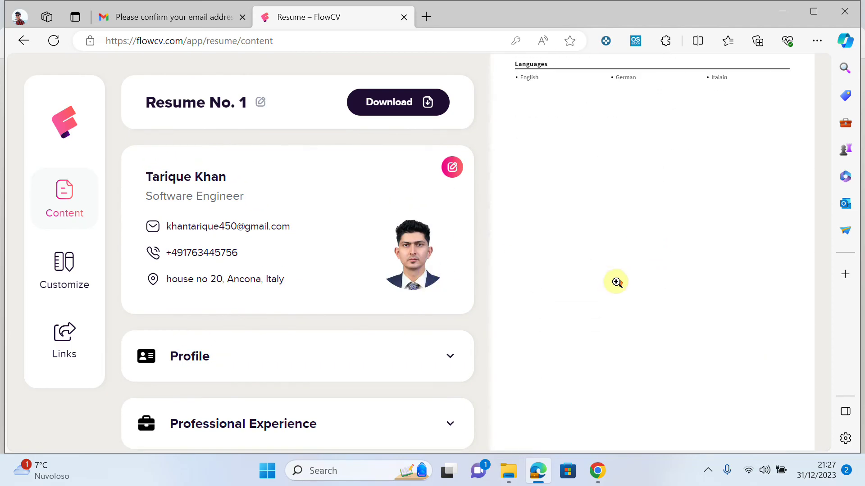
scroll(615, 281, up, 6)
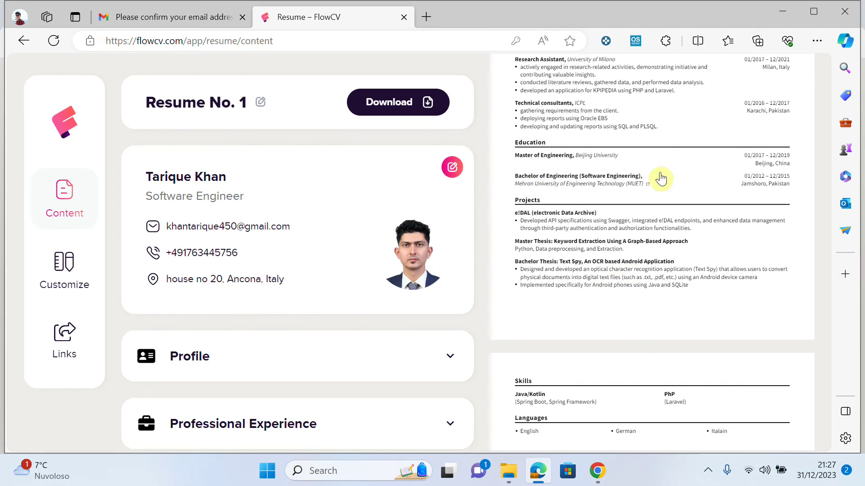
scroll(661, 179, up, 5)
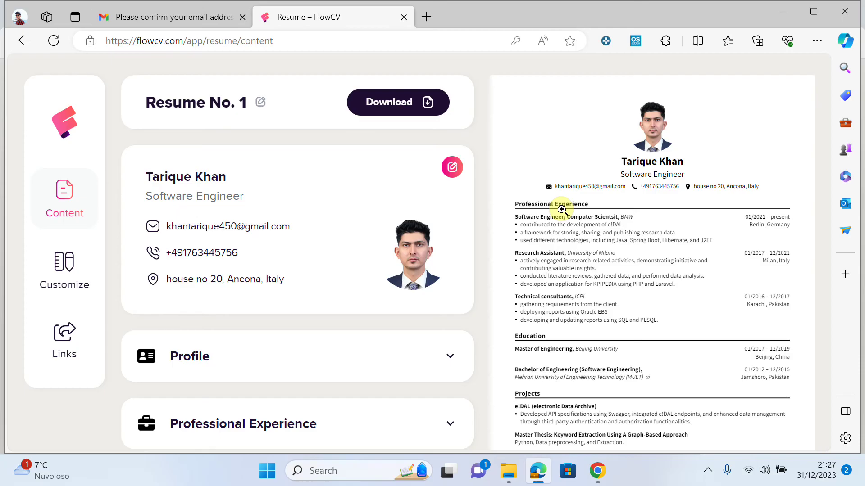
scroll(428, 305, down, 10)
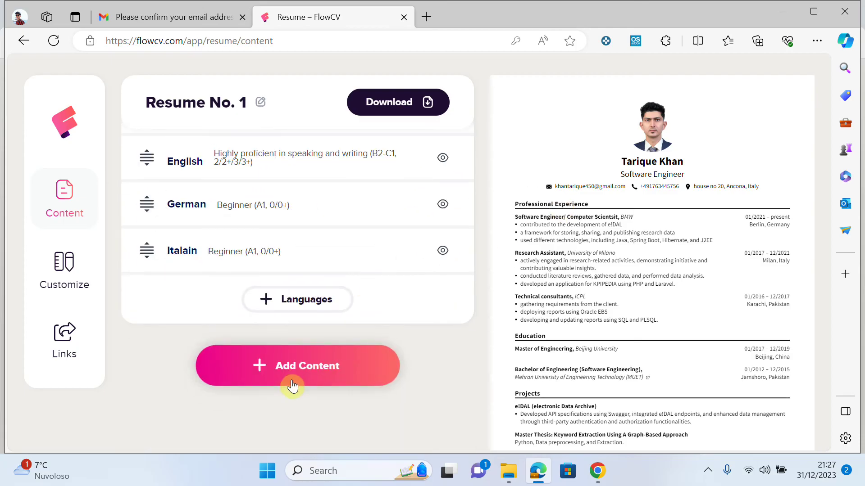
click(294, 378)
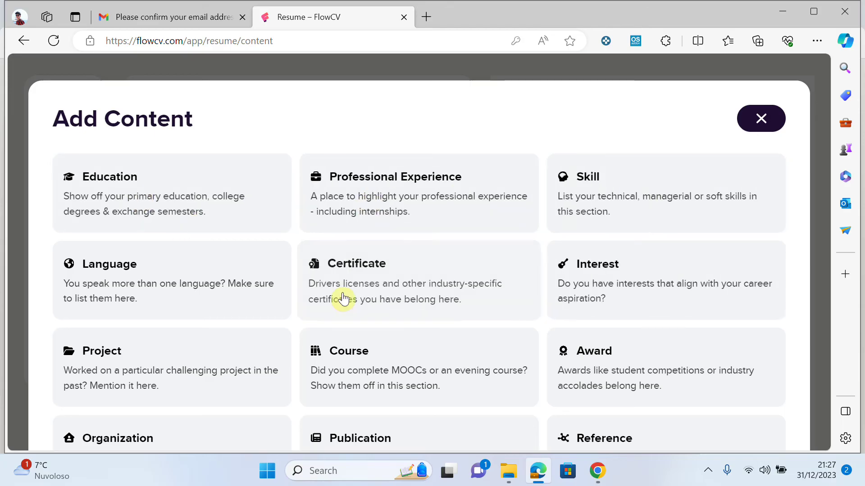
scroll(141, 373, down, 3)
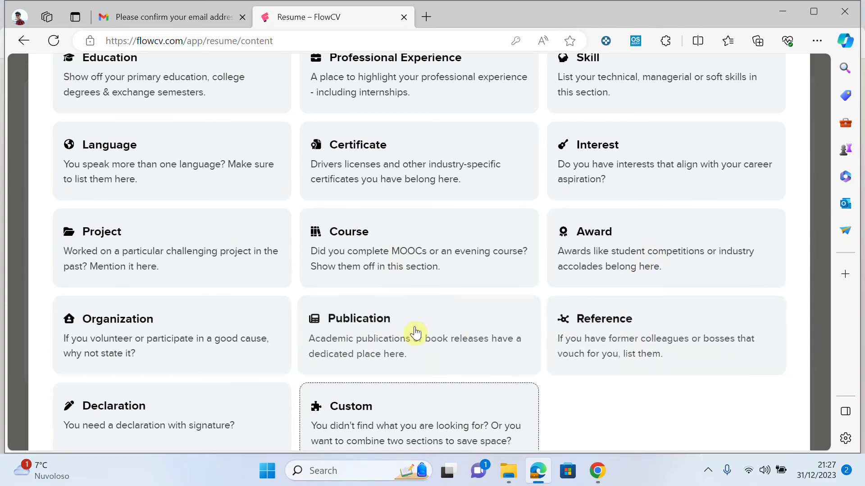
scroll(216, 300, down, 1)
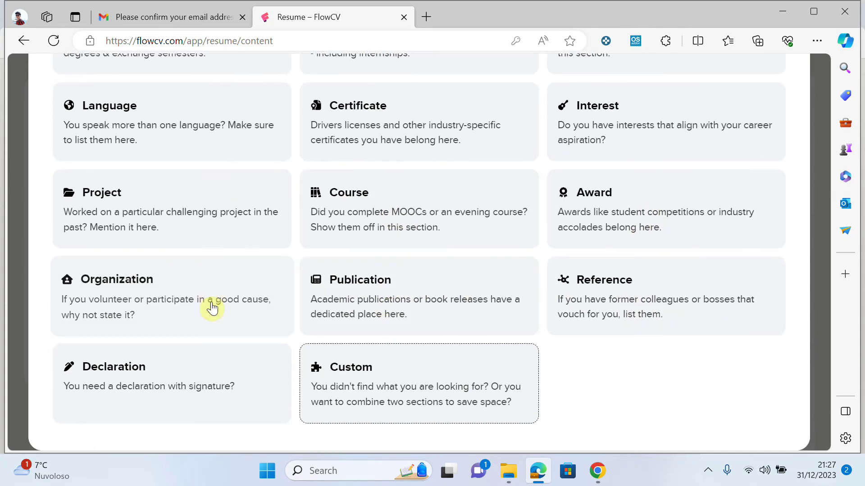
scroll(530, 388, up, 4)
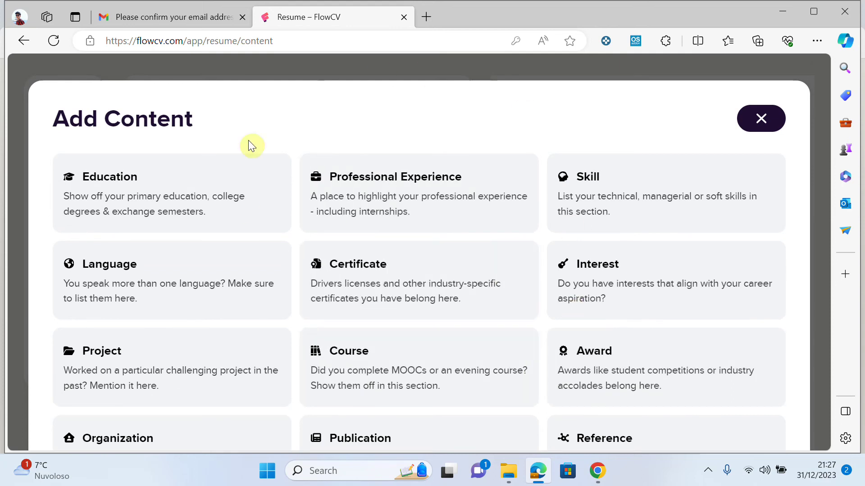
scroll(617, 216, down, 2)
scroll(551, 201, up, 2)
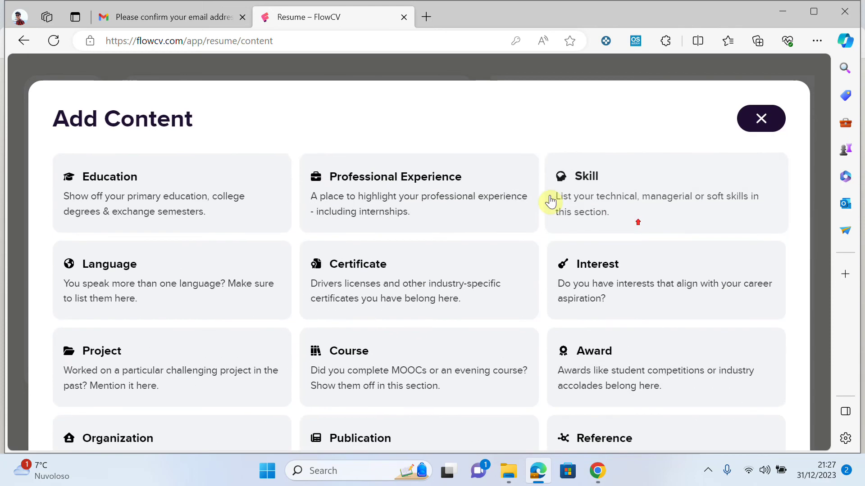
click(771, 119)
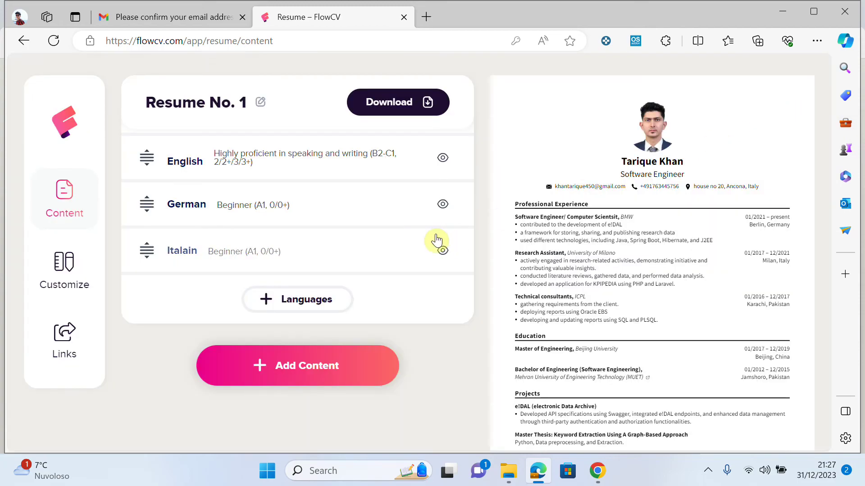
scroll(454, 277, up, 4)
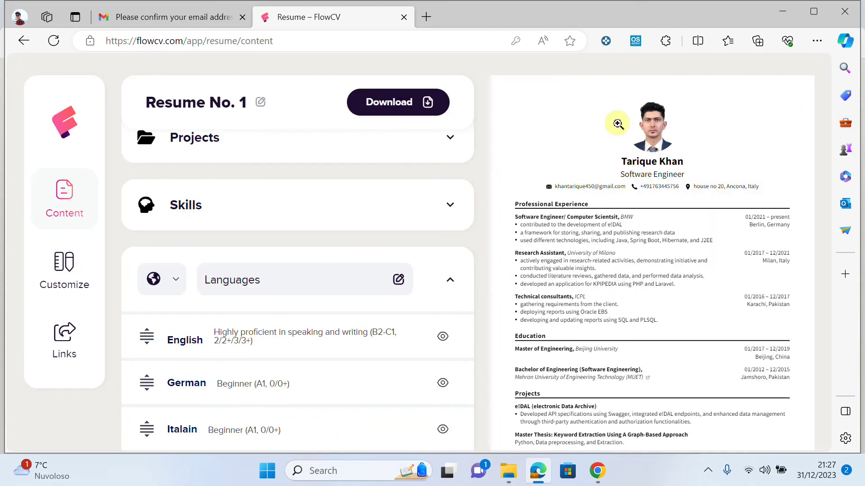
Apply the Rosewood template from the Customize options
click(44, 276)
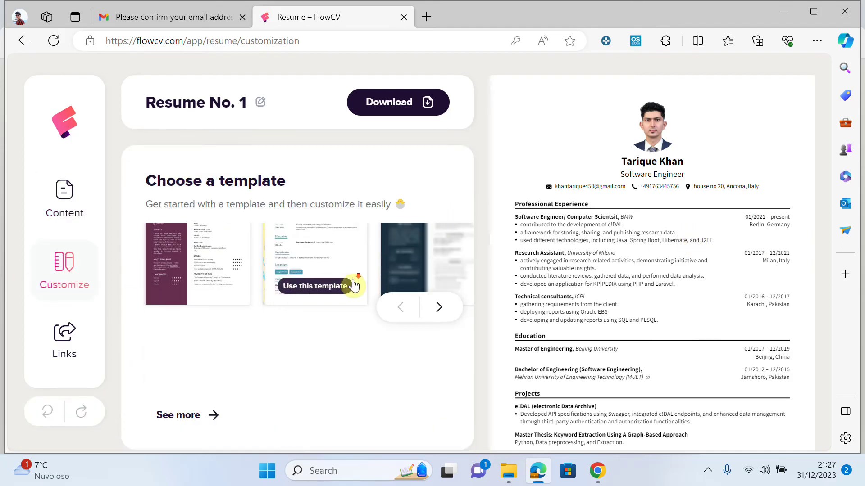
scroll(526, 262, down, 4)
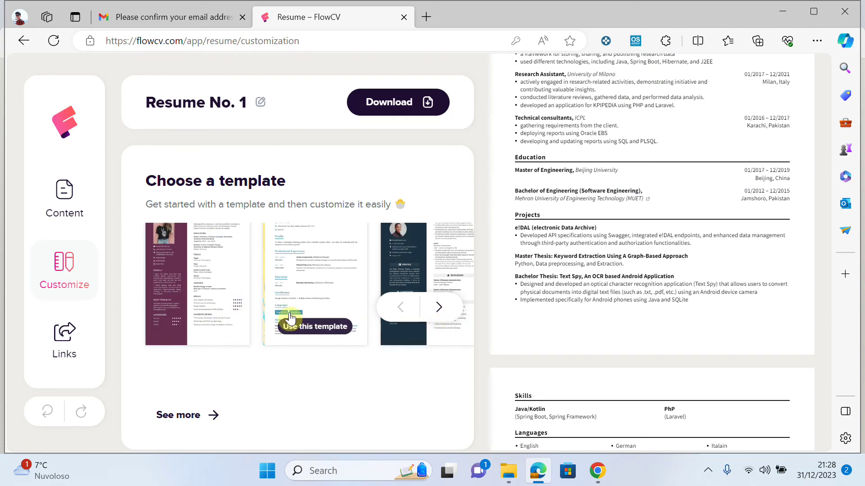
click(189, 299)
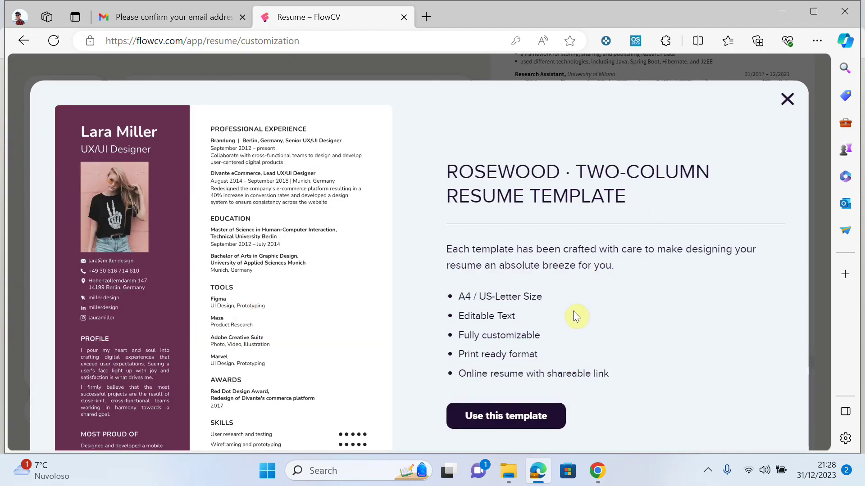
click(486, 427)
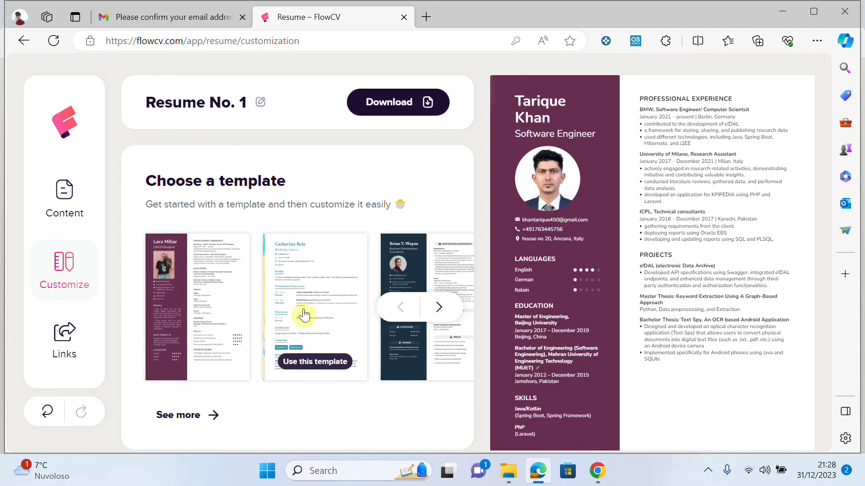
Try the Aqua Splash template on the resume
click(318, 307)
click(485, 411)
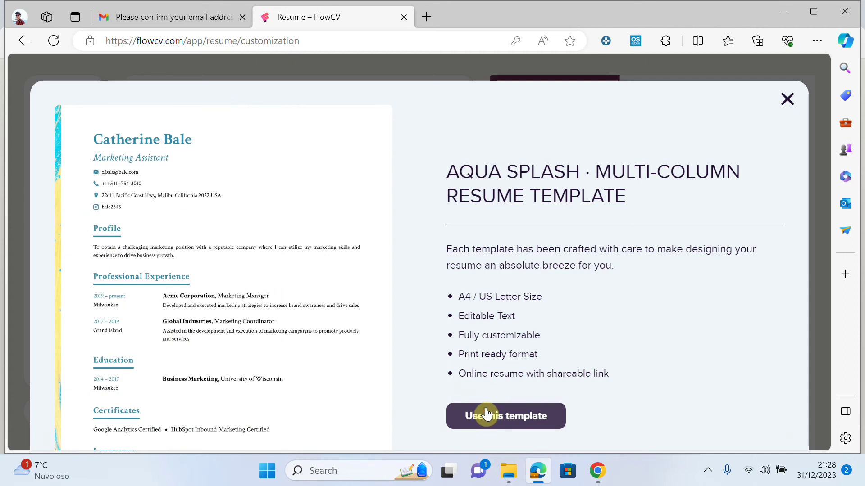
scroll(620, 262, down, 1)
scroll(653, 288, down, 6)
scroll(676, 342, up, 8)
Browse the template list and switch the resume back to Rosewood
click(443, 311)
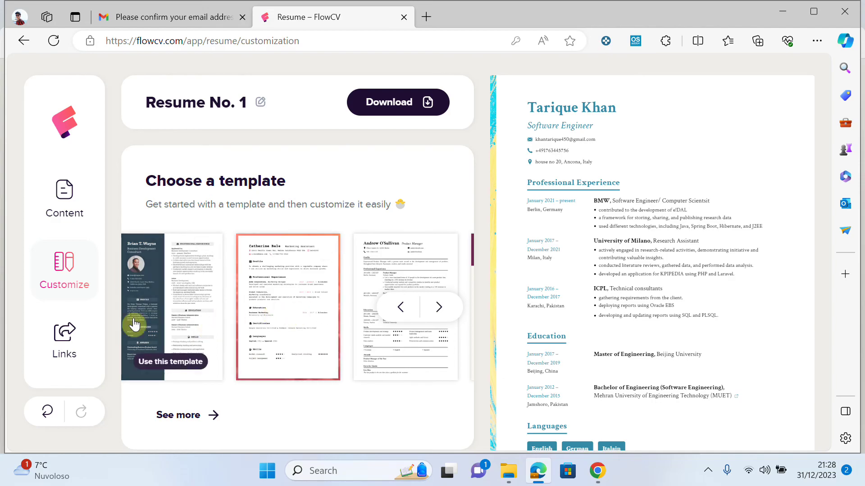
click(439, 310)
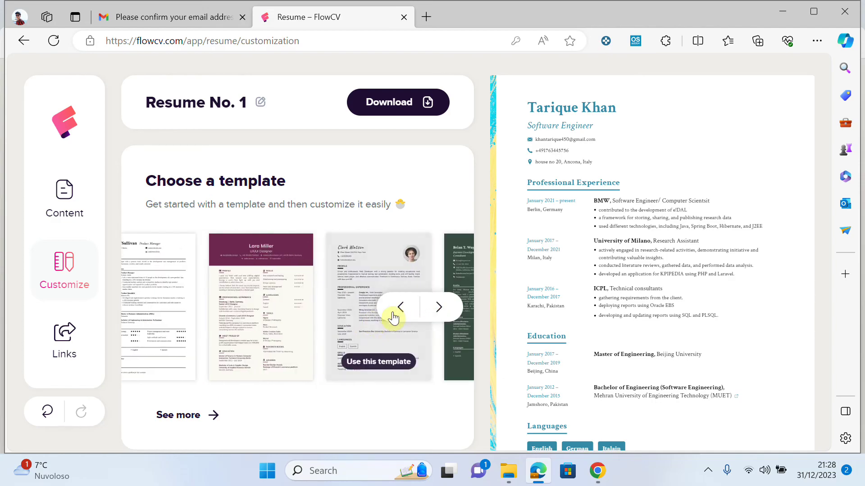
click(399, 308)
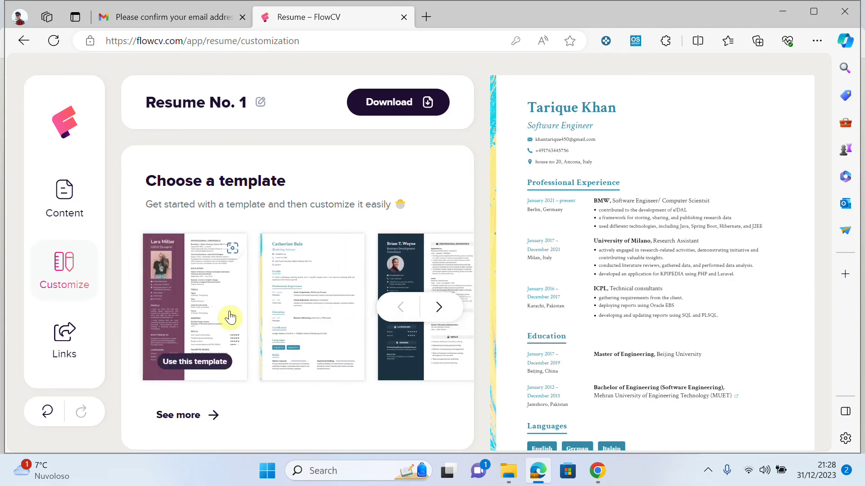
click(202, 319)
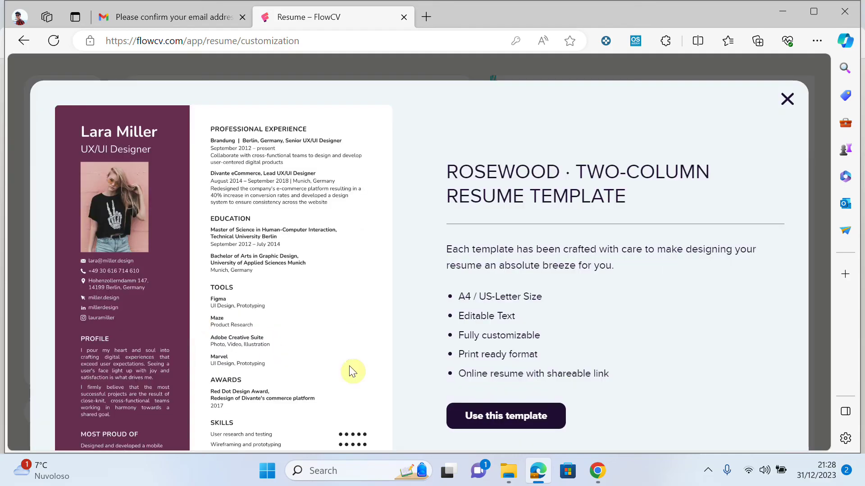
click(513, 426)
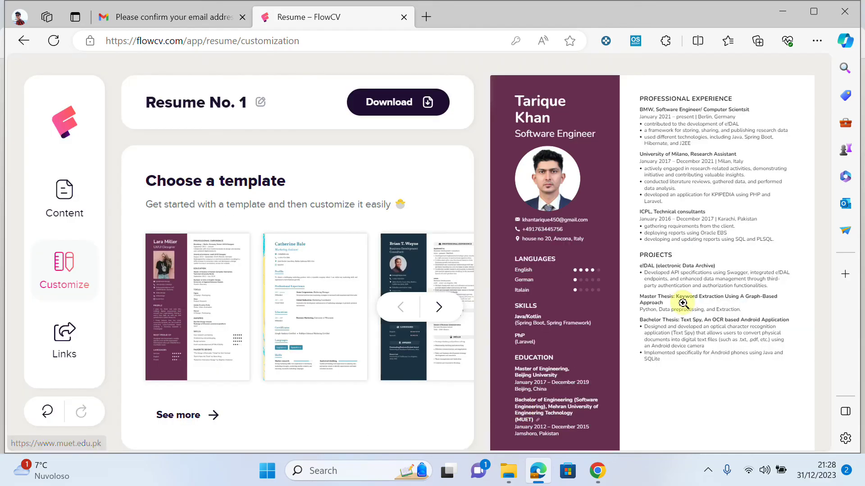
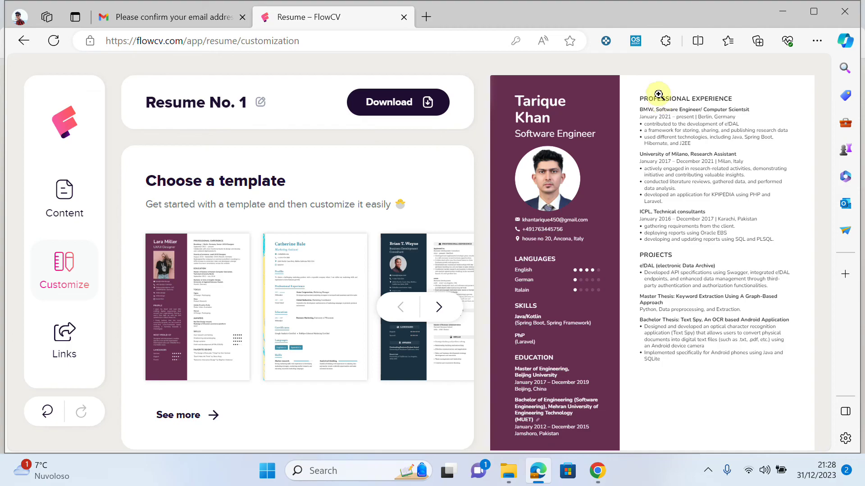
Browse the template carousel and apply the Sunset template to the resume
scroll(676, 275, down, 3)
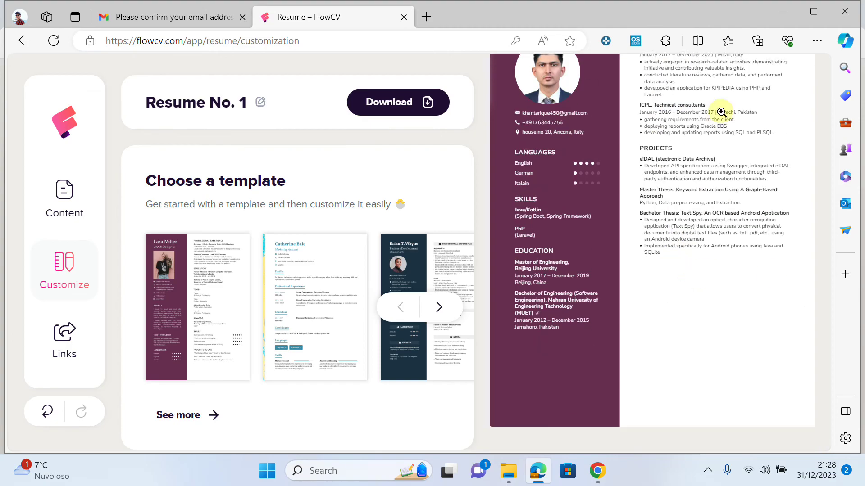
mouse_move(340, 307)
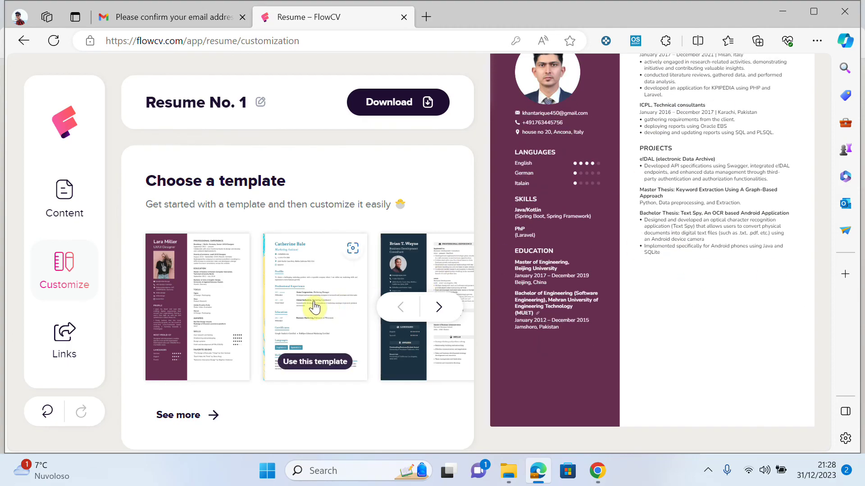
click(439, 307)
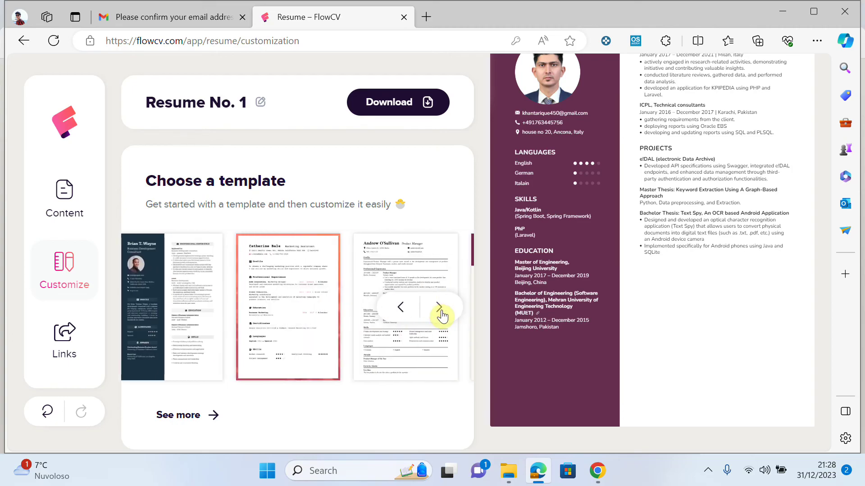
click(335, 330)
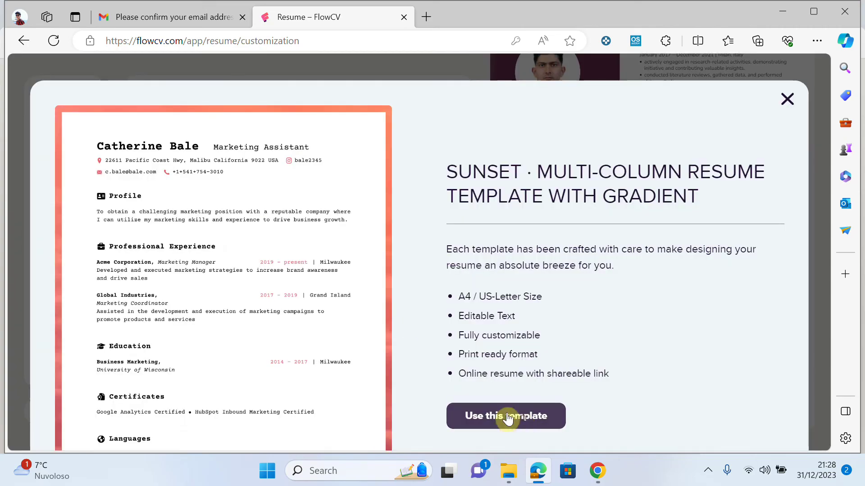
click(507, 413)
scroll(656, 341, up, 3)
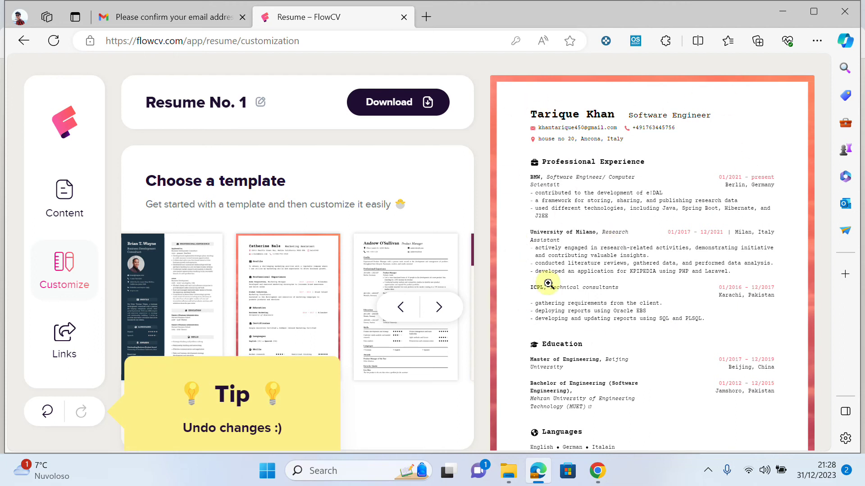
scroll(675, 276, down, 3)
scroll(691, 289, up, 3)
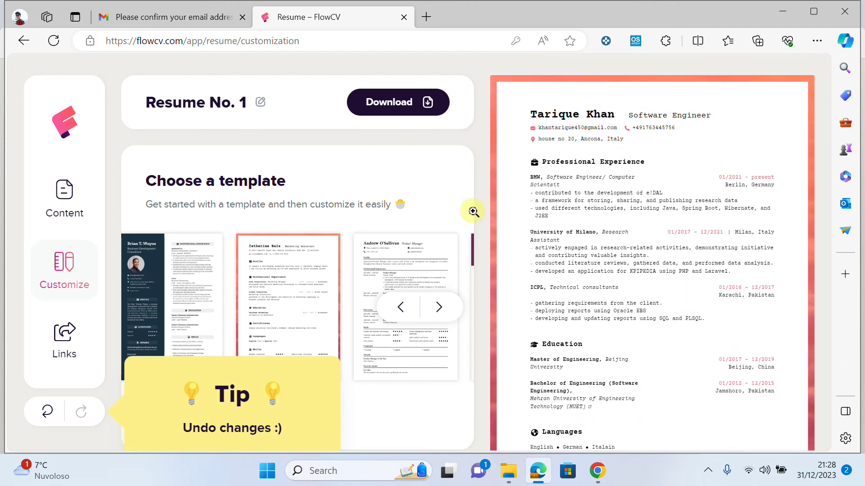
Switch the resume to the Grey Goose template and confirm it
click(440, 315)
click(394, 336)
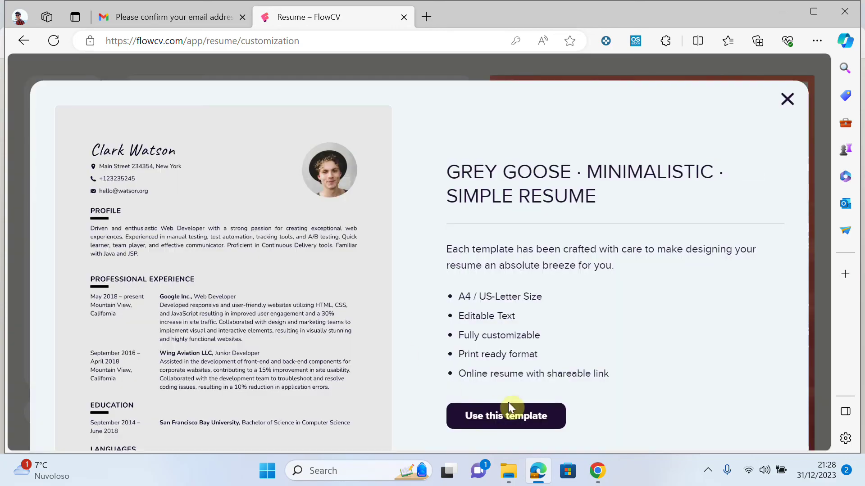
click(509, 415)
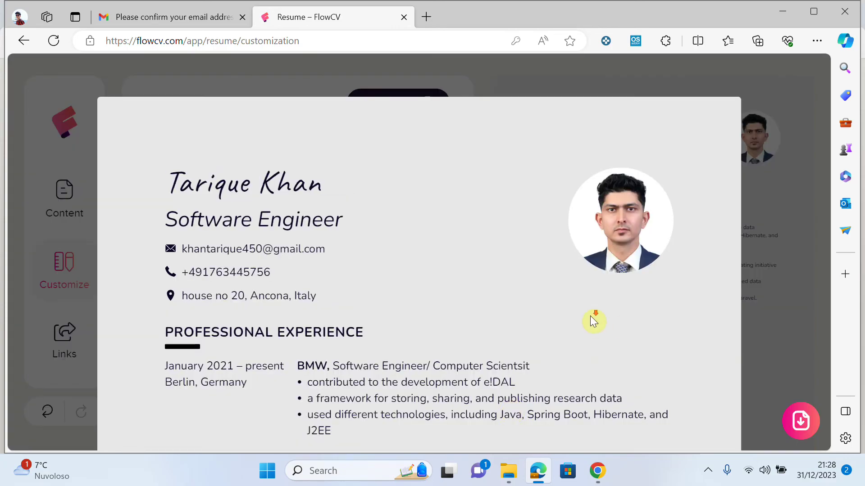
scroll(594, 320, down, 7)
click(771, 331)
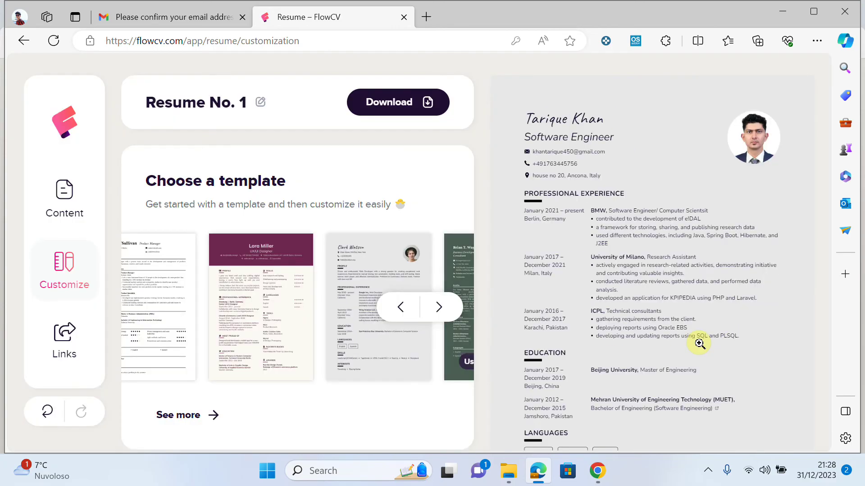
click(369, 328)
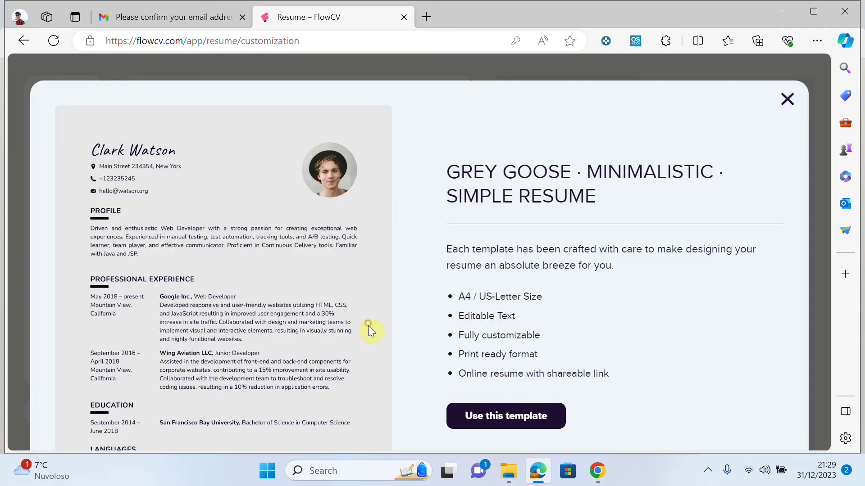
click(514, 414)
scroll(644, 281, down, 6)
scroll(666, 303, up, 6)
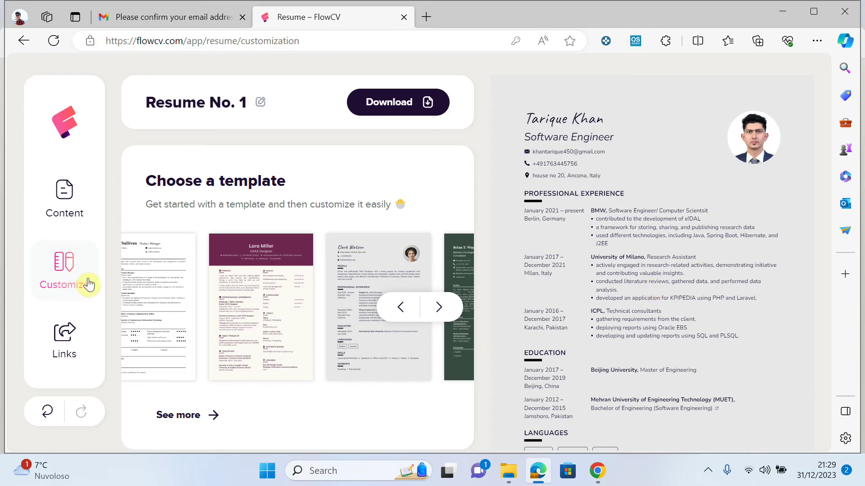
Review the resume's content sections, collapsing the Languages section
click(63, 212)
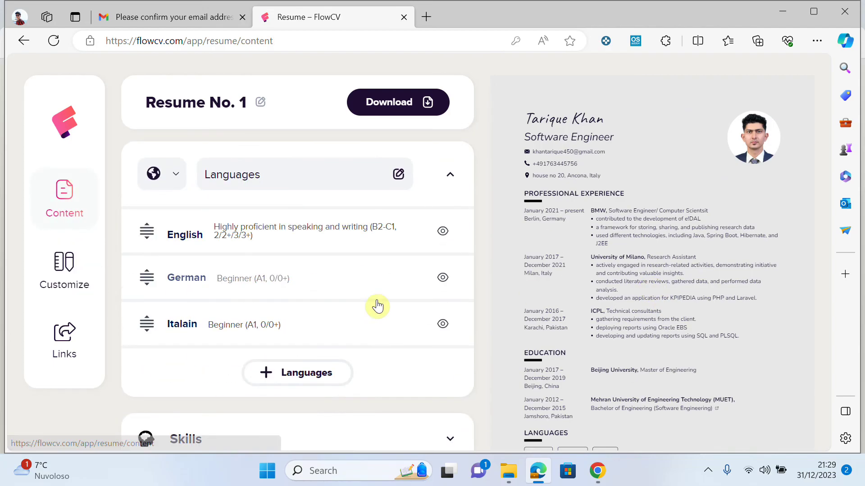
click(450, 176)
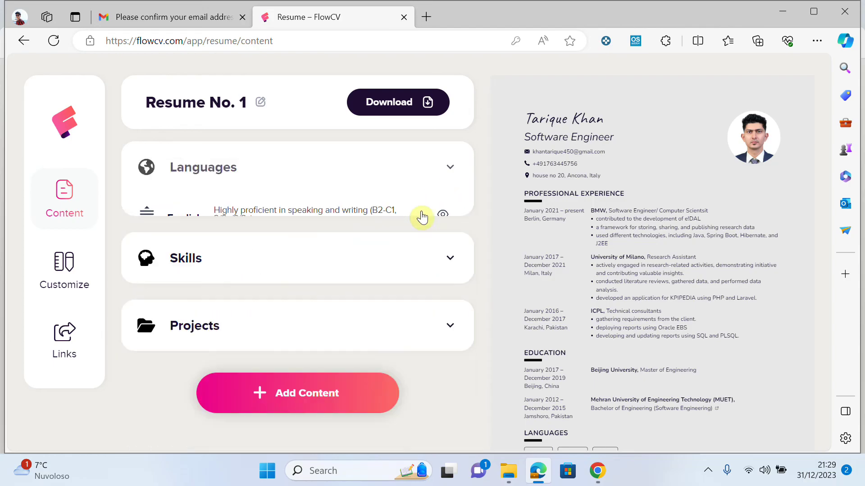
scroll(345, 274, up, 4)
drag(243, 354, 232, 432)
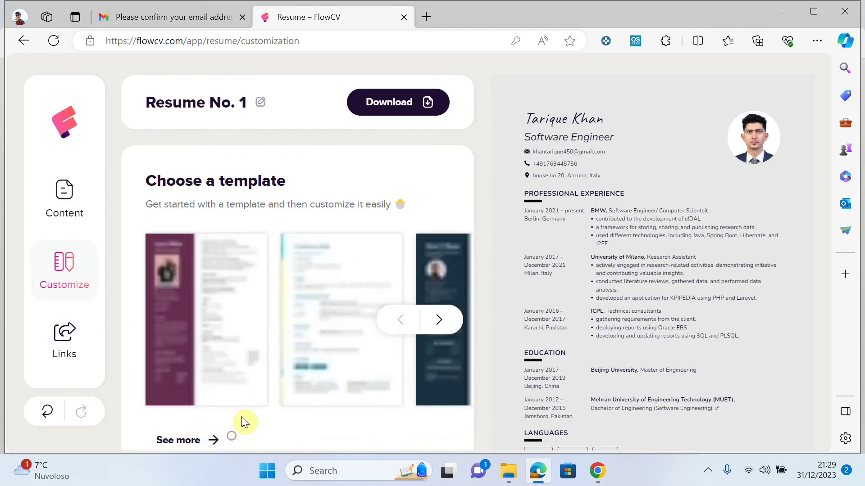
scroll(261, 407, down, 3)
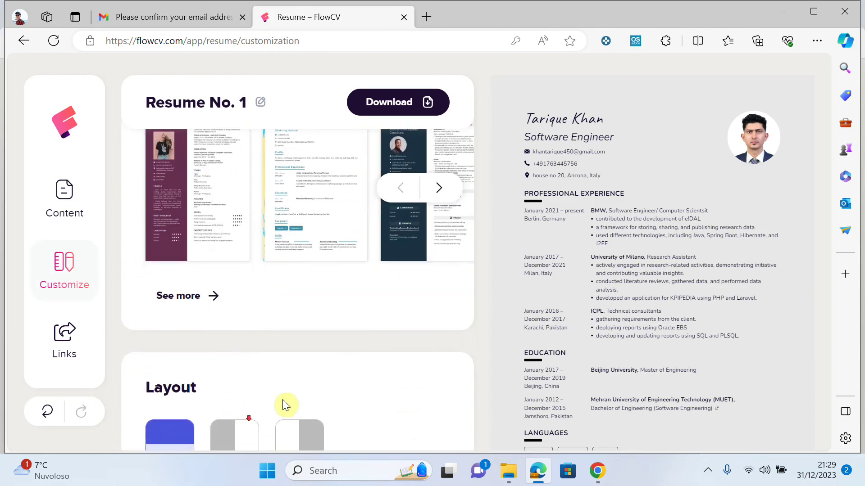
scroll(193, 270, down, 5)
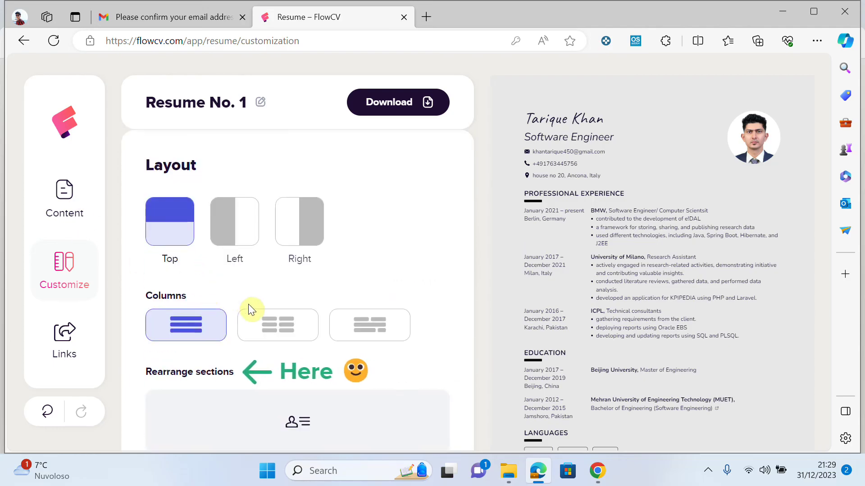
scroll(193, 244, up, 5)
Set the resume layout to Left in the Customize panel
click(63, 212)
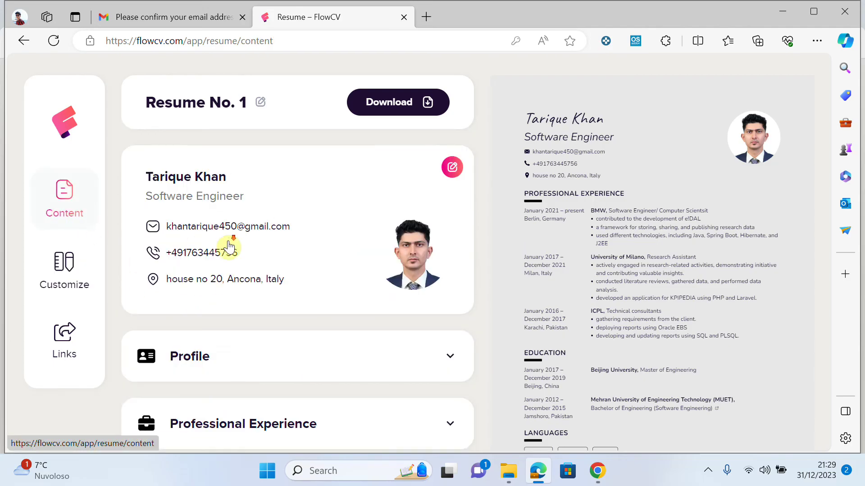
scroll(395, 282, down, 5)
click(82, 281)
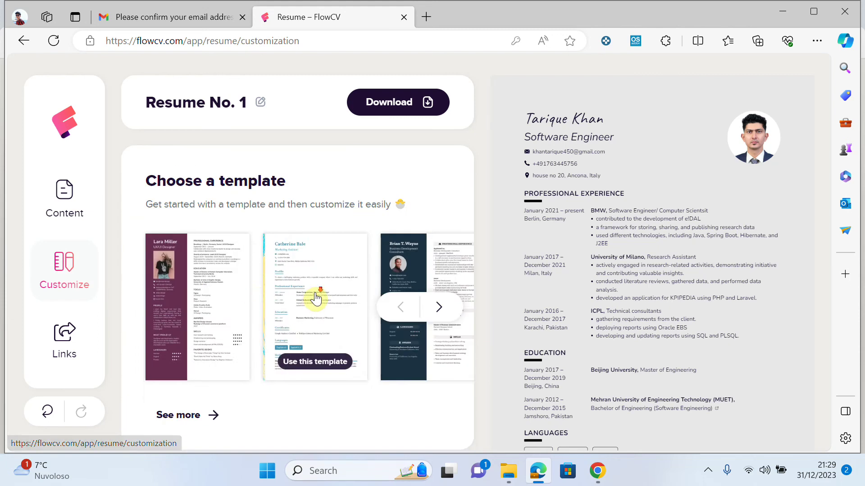
scroll(316, 298, down, 5)
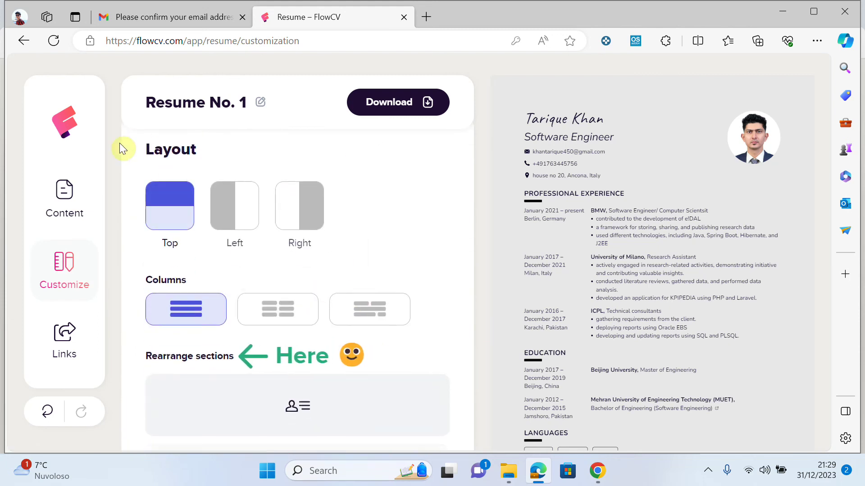
click(234, 293)
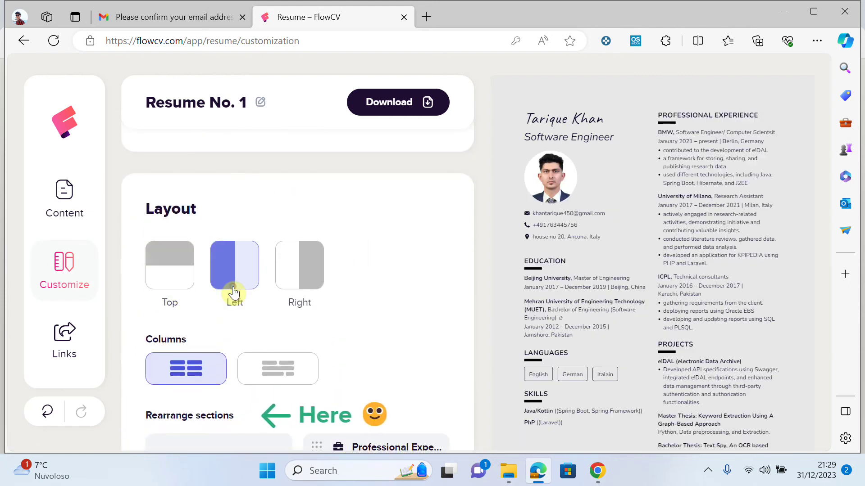
Set the resume layout to Right, with the sidebar on the right
click(299, 291)
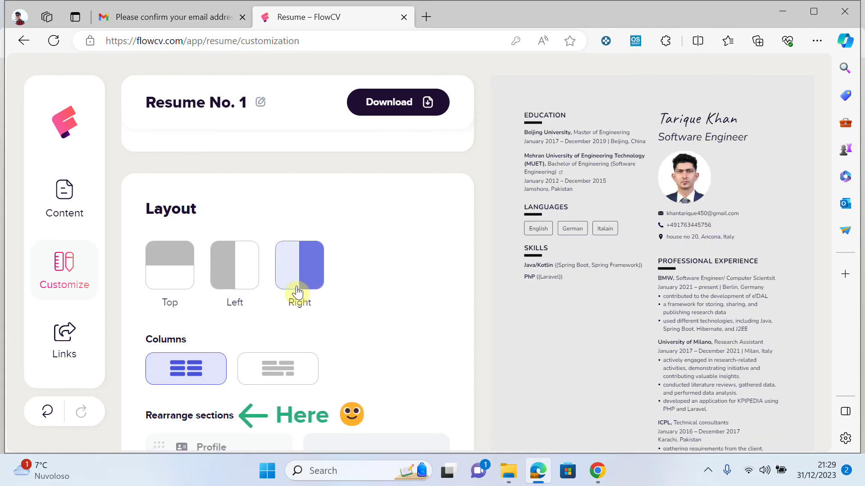
scroll(297, 288, down, 1)
scroll(245, 311, down, 3)
scroll(328, 323, down, 3)
scroll(205, 247, up, 2)
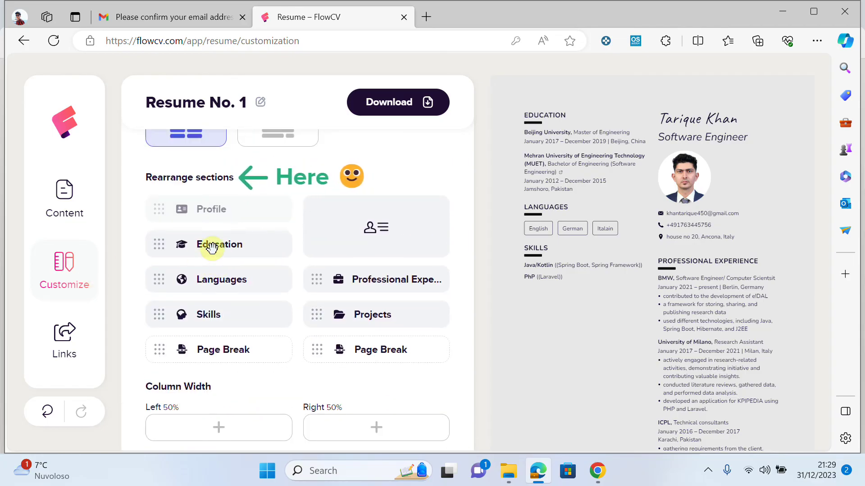
Reorder sections so Professional Experience comes first, then Languages, then Education
drag(210, 246, 217, 282)
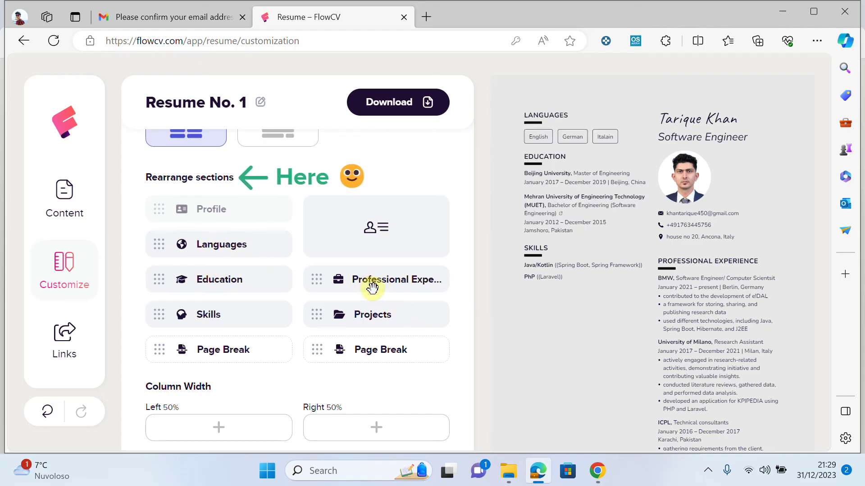
drag(377, 283, 198, 282)
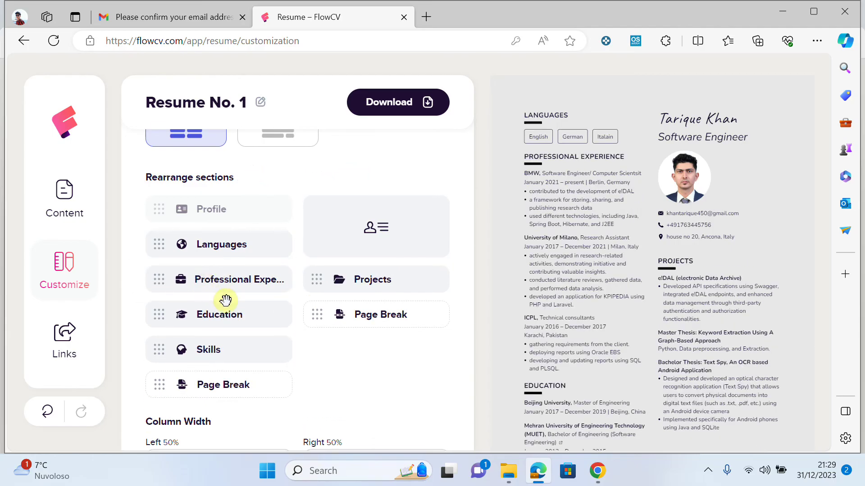
drag(221, 250, 360, 315)
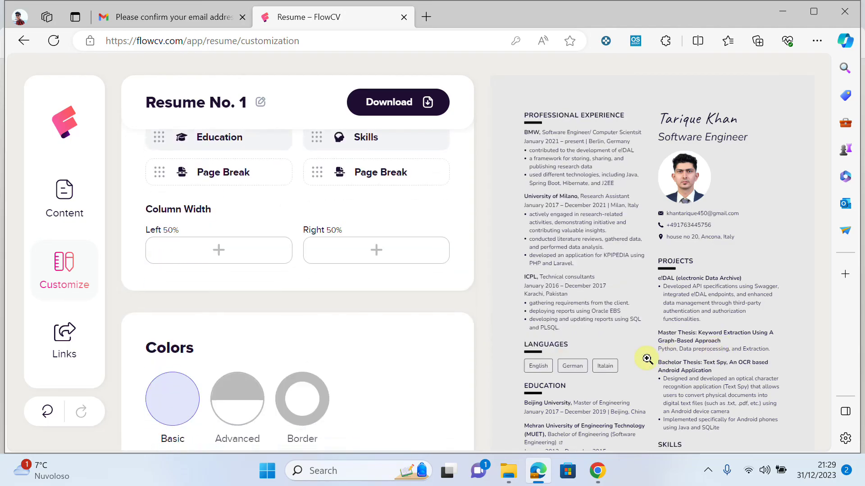
scroll(649, 355, down, 2)
scroll(538, 335, up, 2)
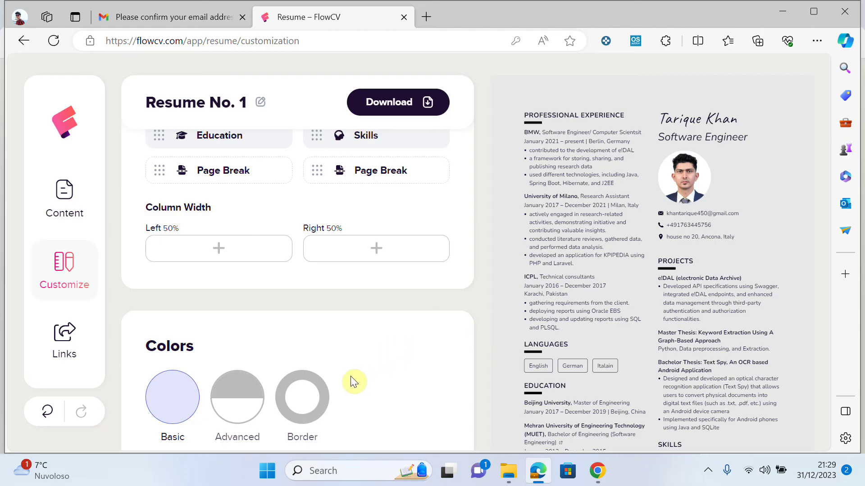
Try the Advanced colour scheme, then settle on the Border colour scheme
click(224, 410)
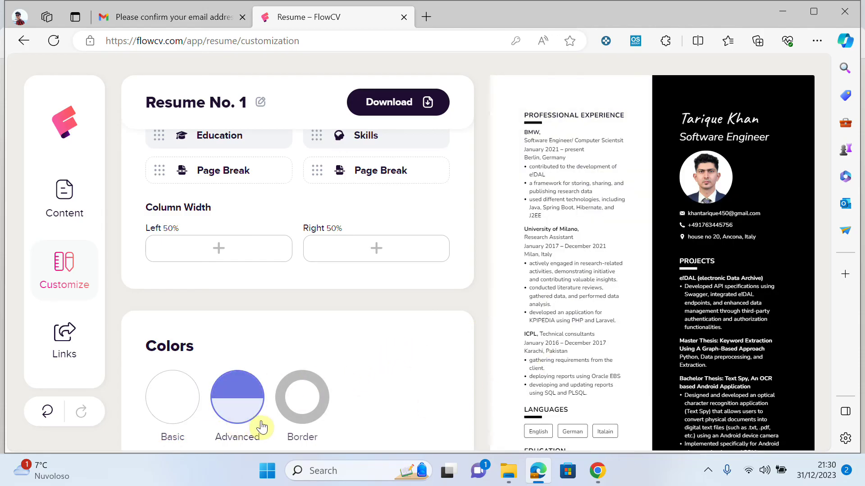
click(309, 401)
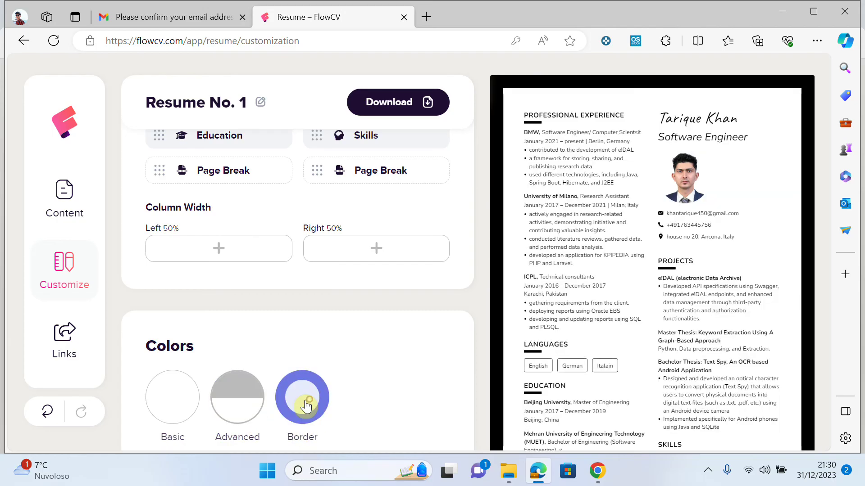
scroll(226, 413, down, 5)
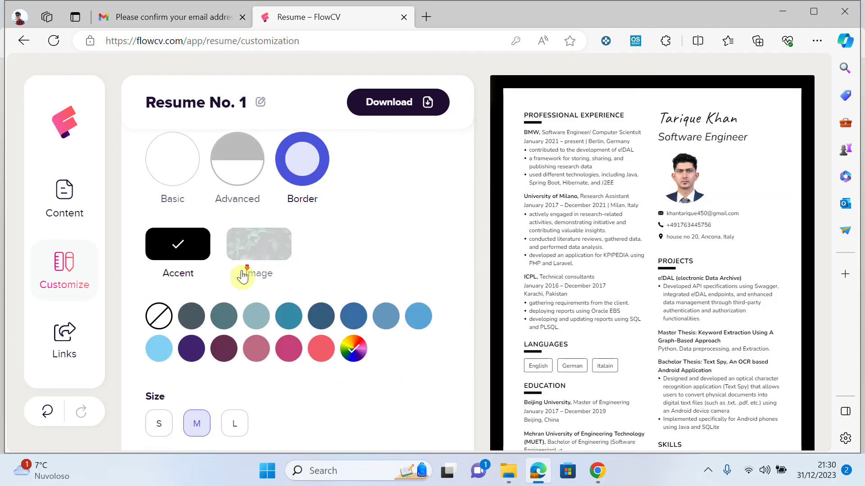
scroll(241, 276, down, 5)
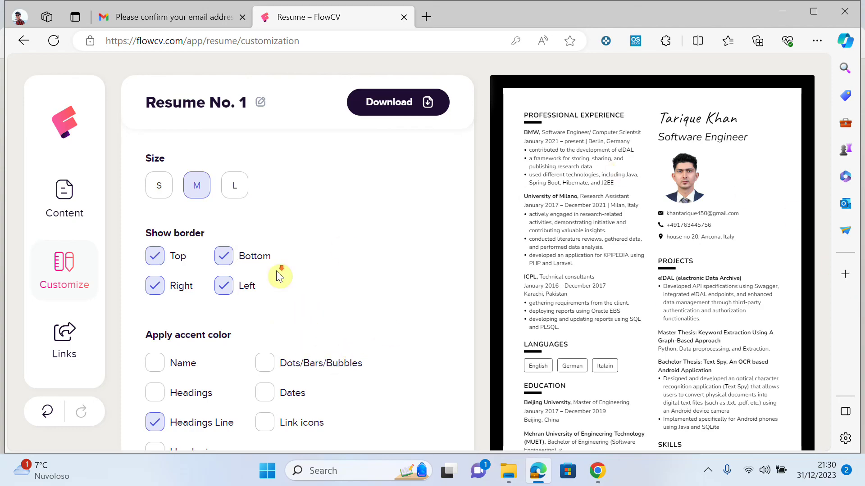
scroll(399, 357, down, 5)
scroll(367, 361, up, 10)
scroll(335, 356, down, 1)
Download the resume as a PDF from the Content view
click(62, 218)
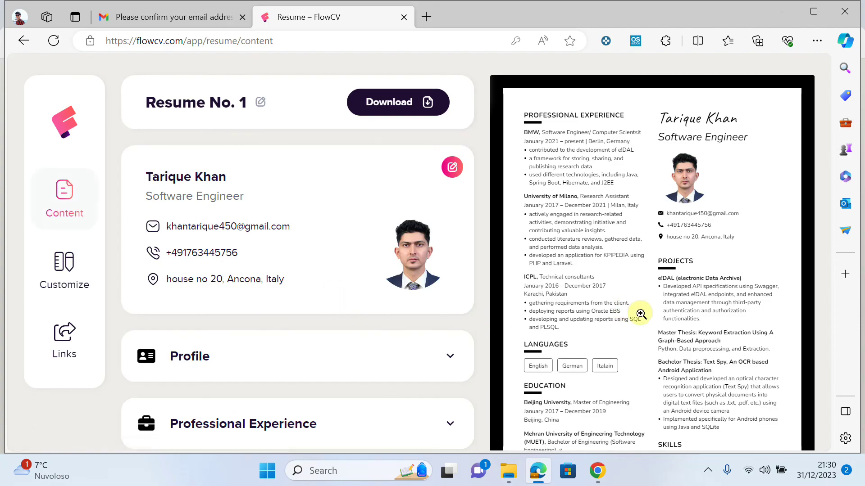
click(377, 97)
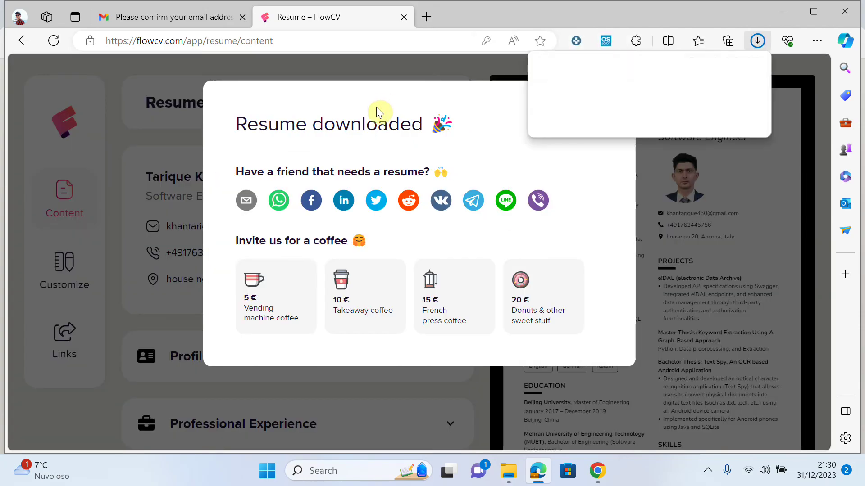
click(603, 97)
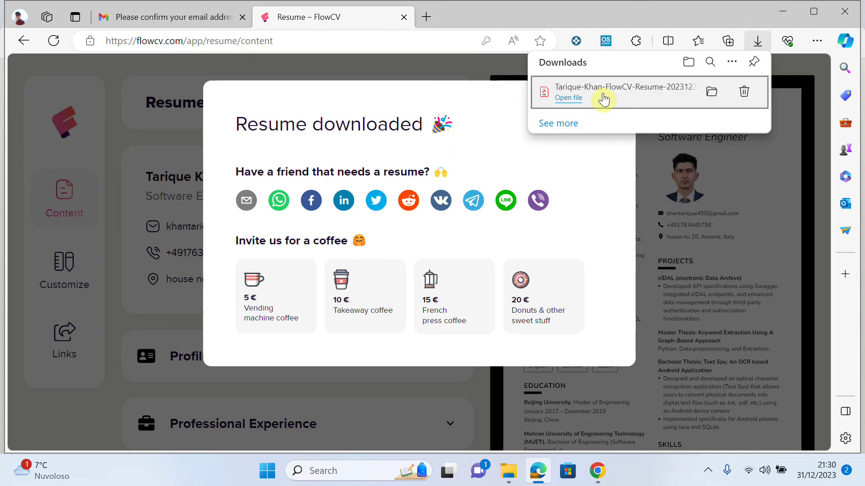
Open the downloaded resume PDF and scroll through the bordered one-page design
click(603, 97)
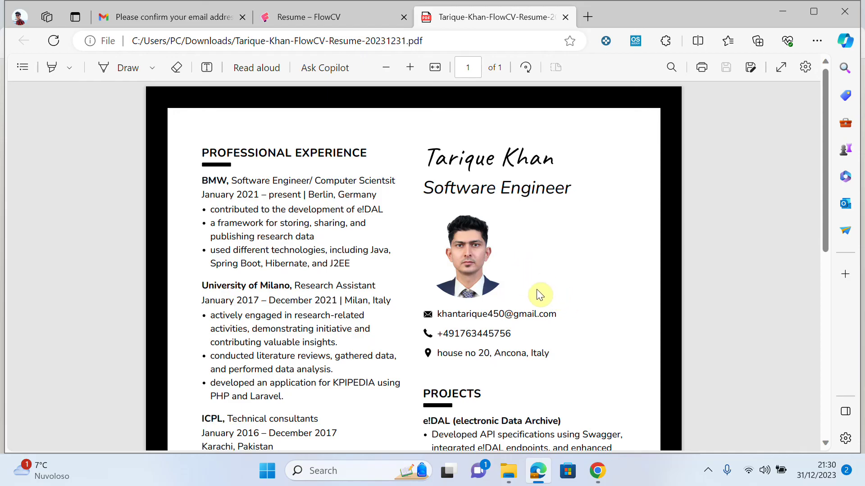
scroll(550, 276, down, 6)
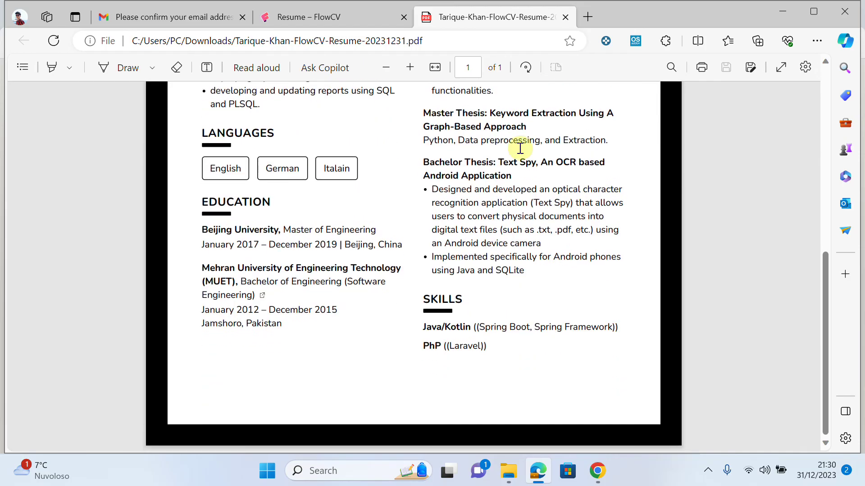
Close the PDF and the Resume downloaded message, then navigate to flowcv.com
click(565, 17)
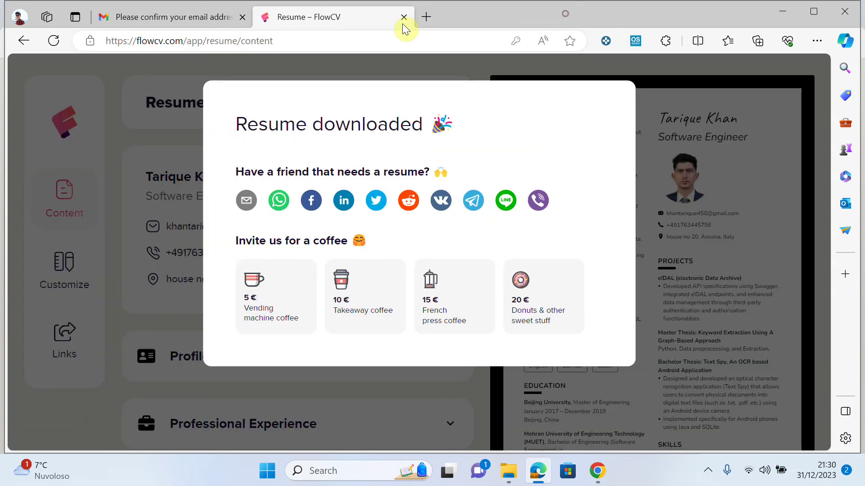
click(441, 76)
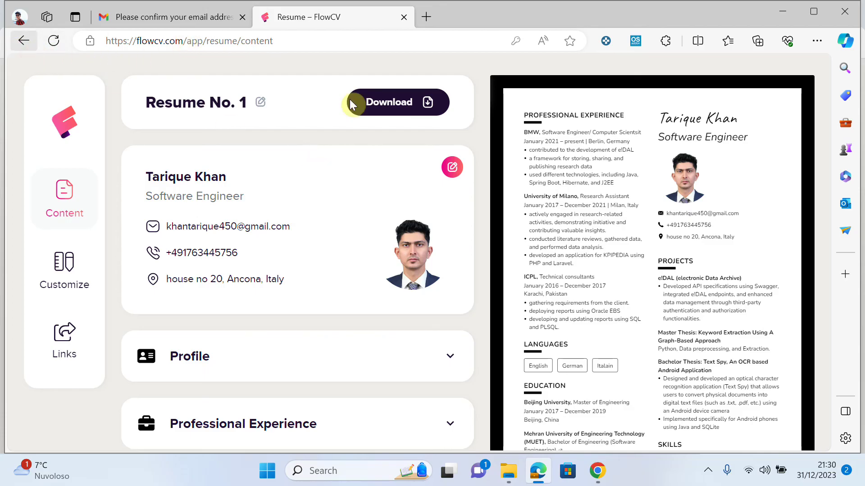
click(311, 42)
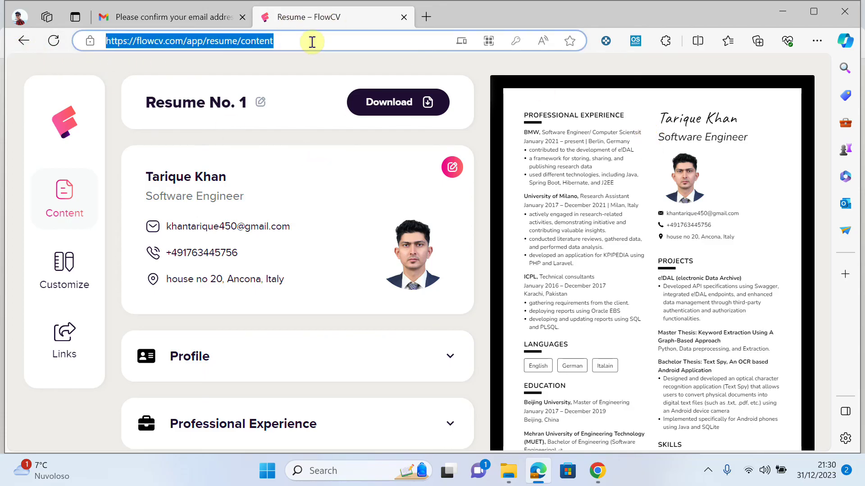
text(flo)
key(Return)
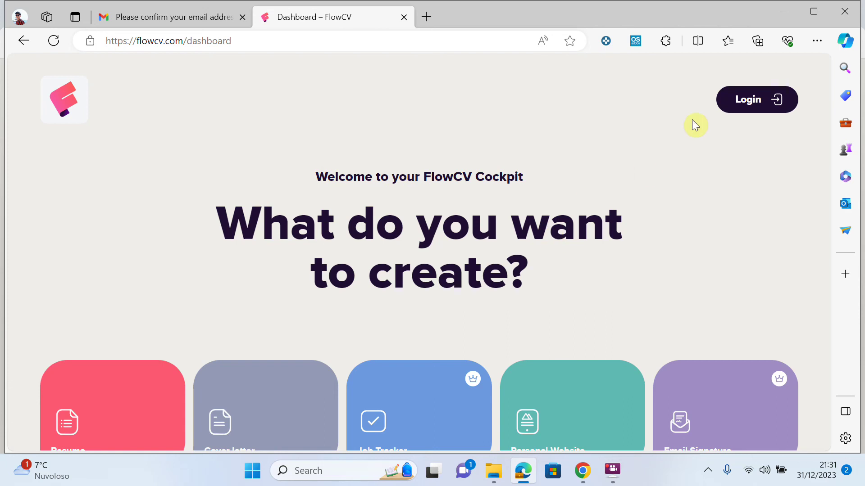
Log in with the saved account e-mail and password, then scroll to My resumes
click(767, 108)
click(334, 232)
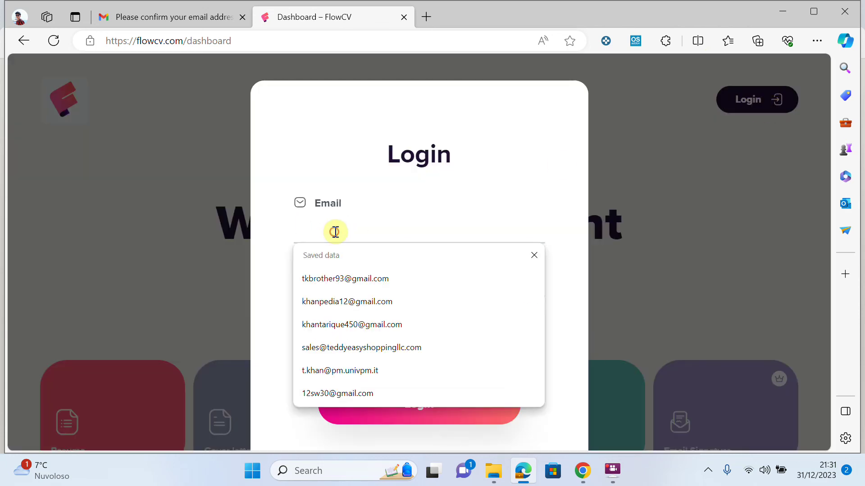
click(347, 302)
click(347, 296)
text(••••••••••)
key(Return)
scroll(310, 333, down, 5)
scroll(332, 341, down, 4)
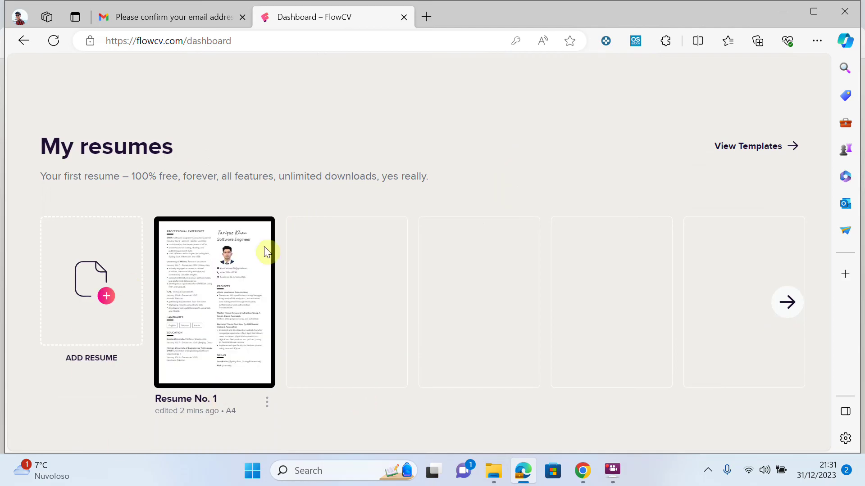
Open Resume No. 1 and save its personal details without changes
mouse_move(172, 302)
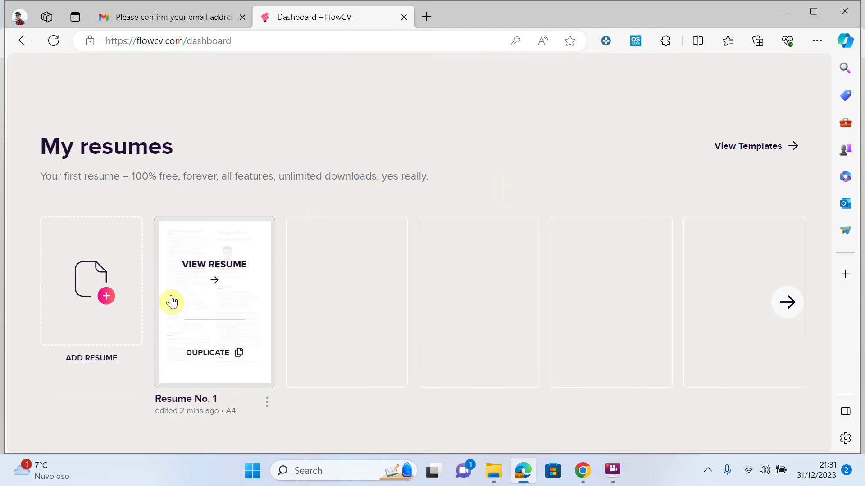
click(207, 299)
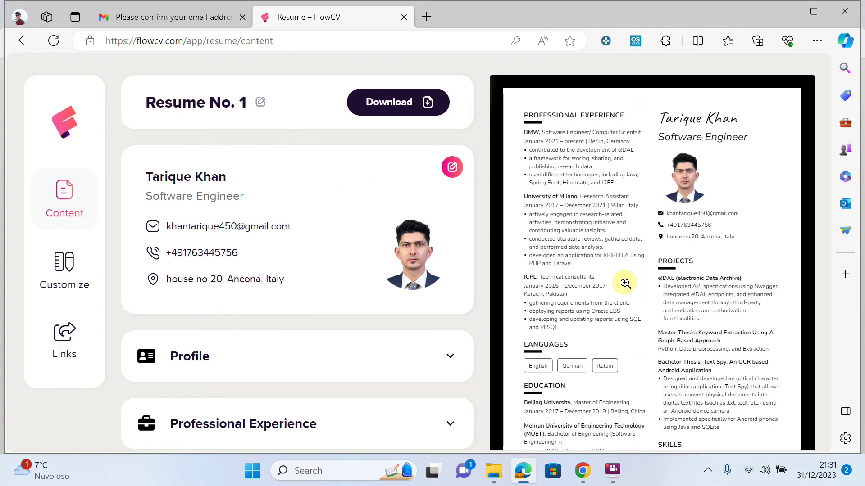
scroll(355, 280, down, 3)
scroll(315, 275, up, 3)
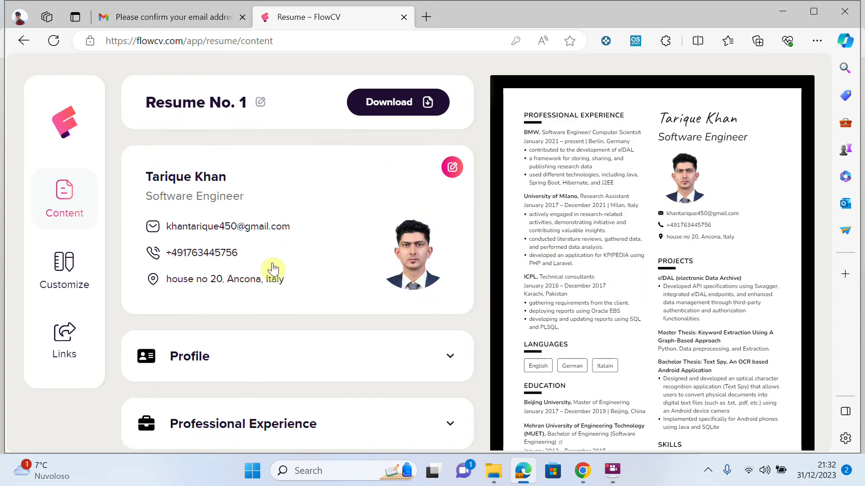
click(451, 168)
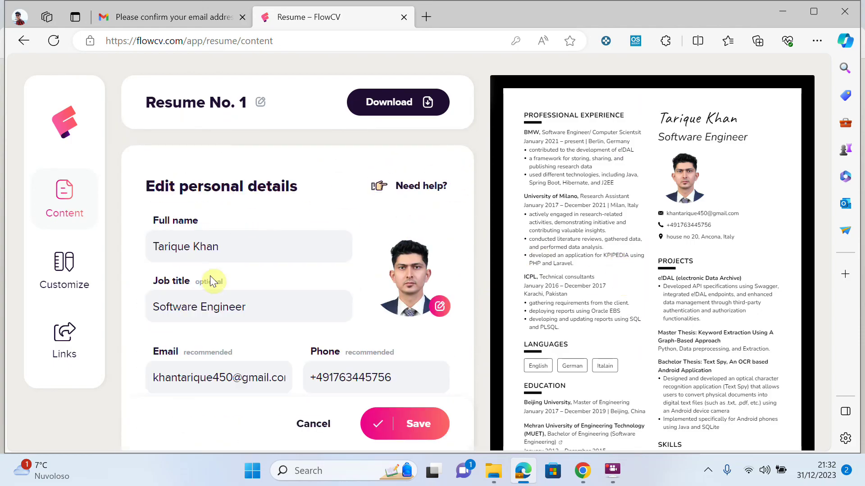
scroll(198, 286, down, 3)
scroll(233, 269, down, 7)
click(409, 367)
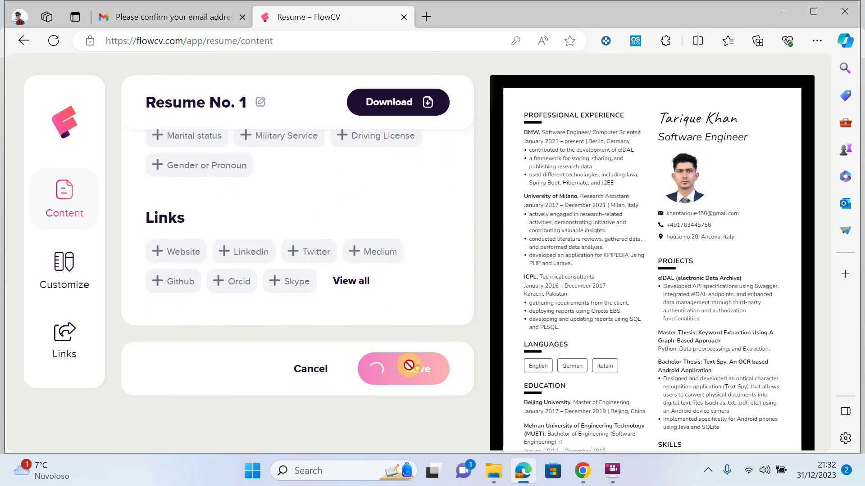
Expand and collapse Professional Experience, then open and close the Add Content list
scroll(353, 342, down, 4)
click(283, 256)
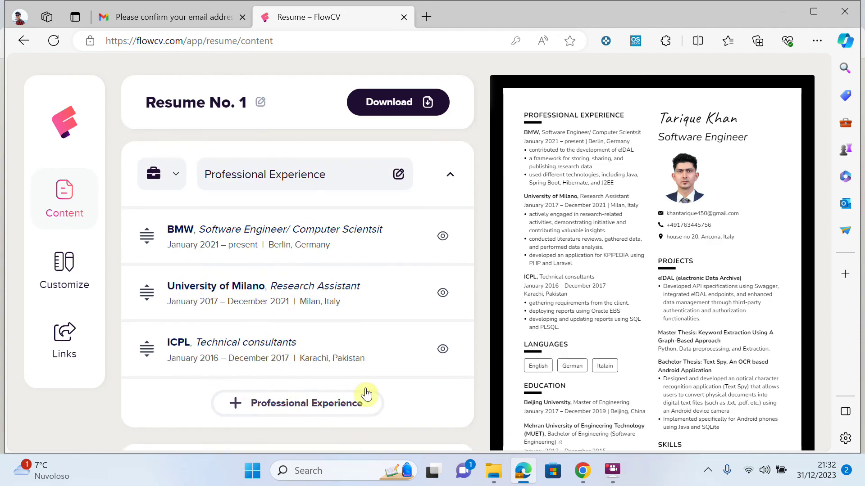
scroll(270, 297, up, 4)
click(446, 350)
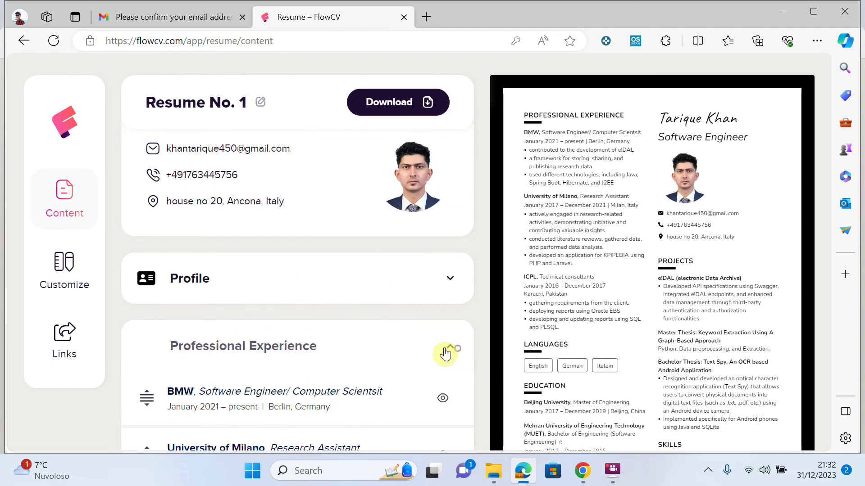
scroll(271, 270, down, 3)
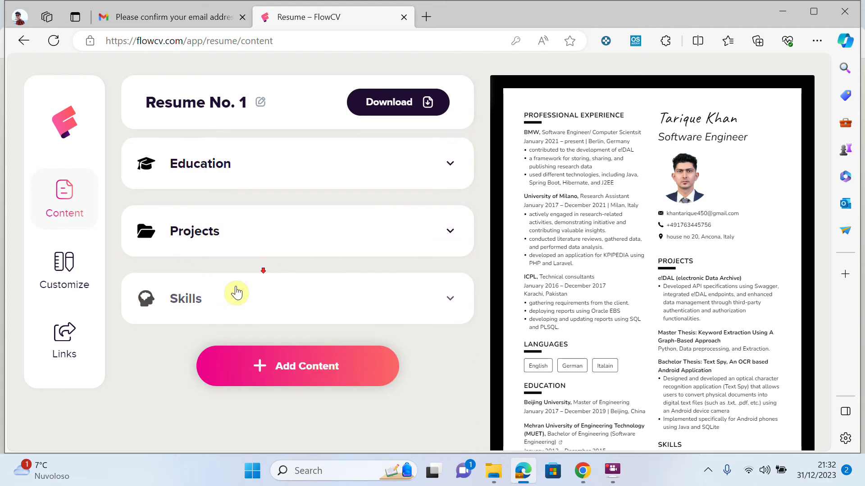
click(305, 376)
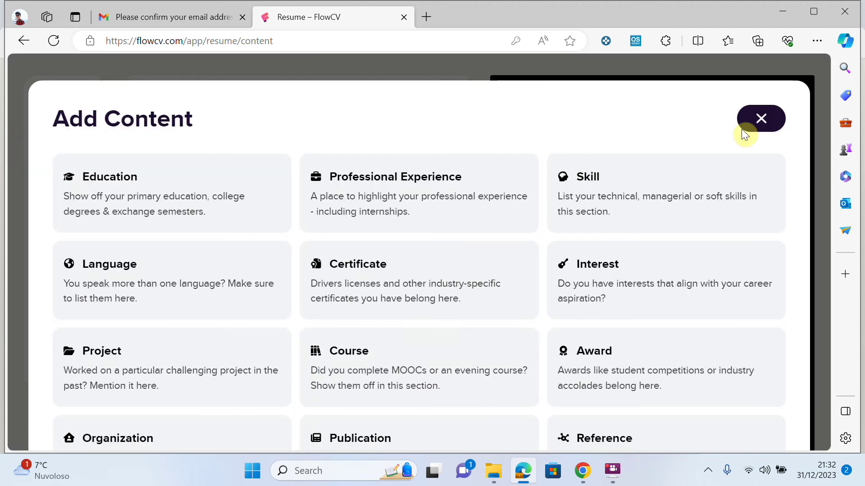
click(761, 118)
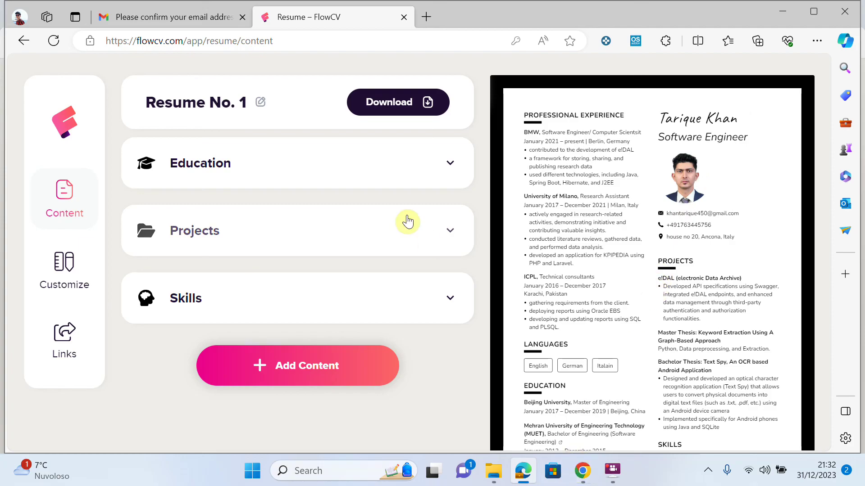